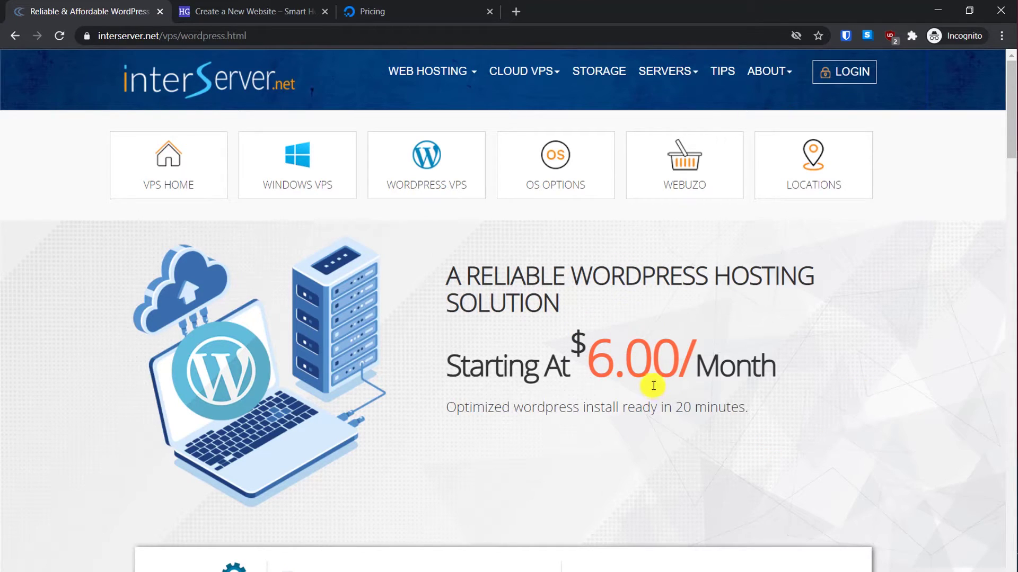
# - Review InterServer's $6.00 plan specs (1 core, 2048MB, 30GB SSD), then switch to DigitalOcean pricing
pyautogui.scroll(-3, 653, 386)
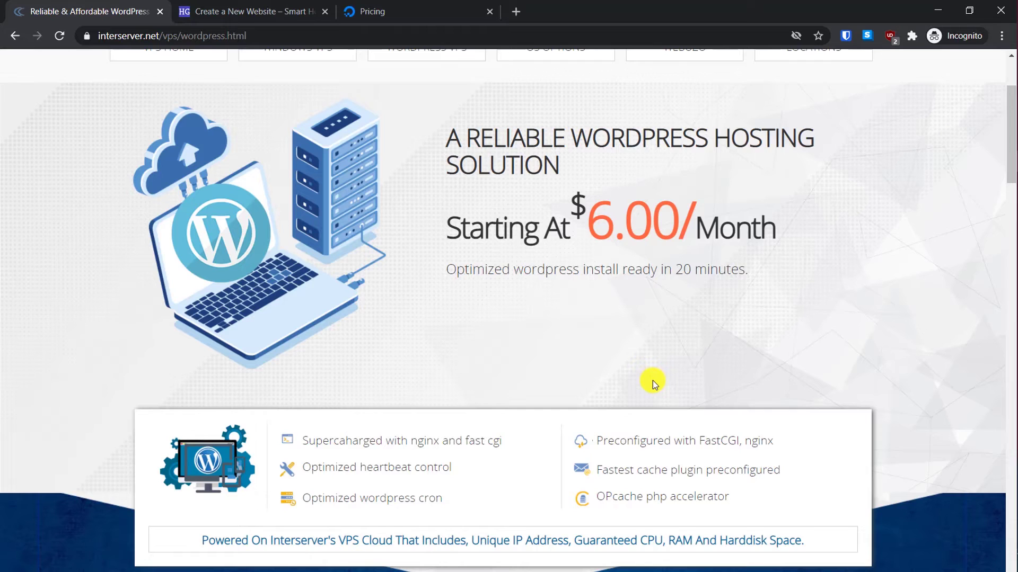
pyautogui.scroll(-3, 652, 381)
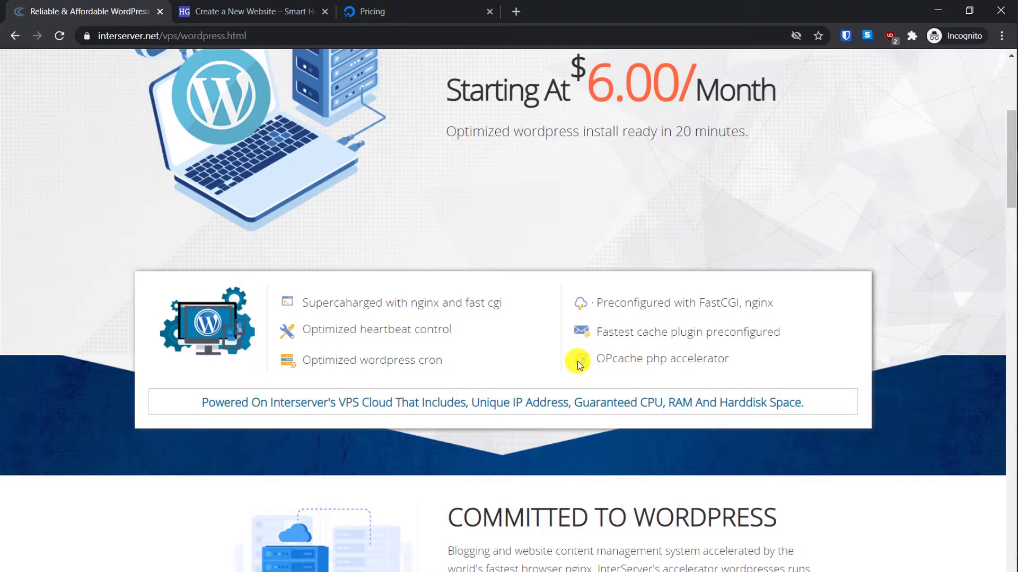
pyautogui.scroll(-8, 577, 361)
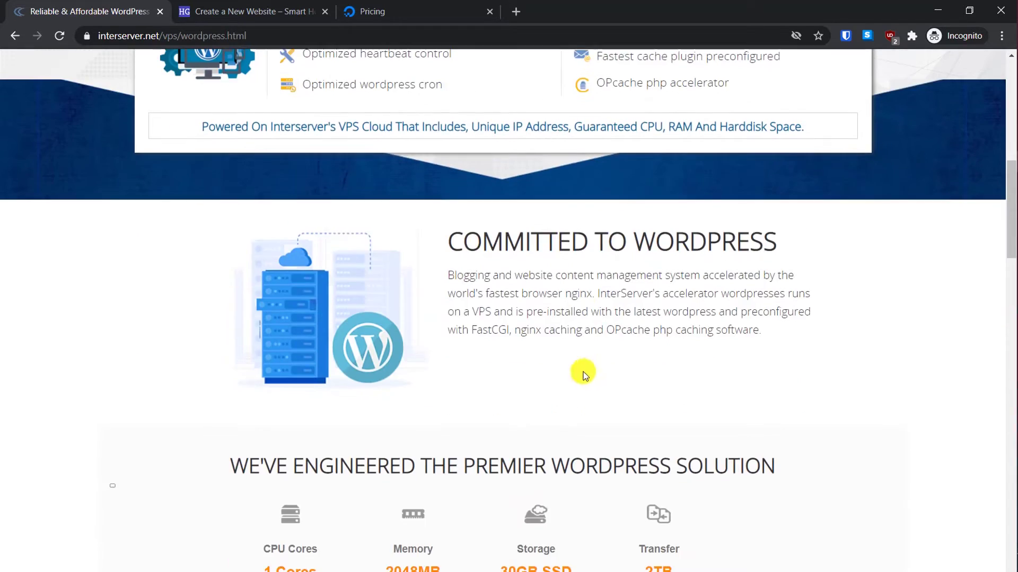
pyautogui.scroll(-1, 558, 374)
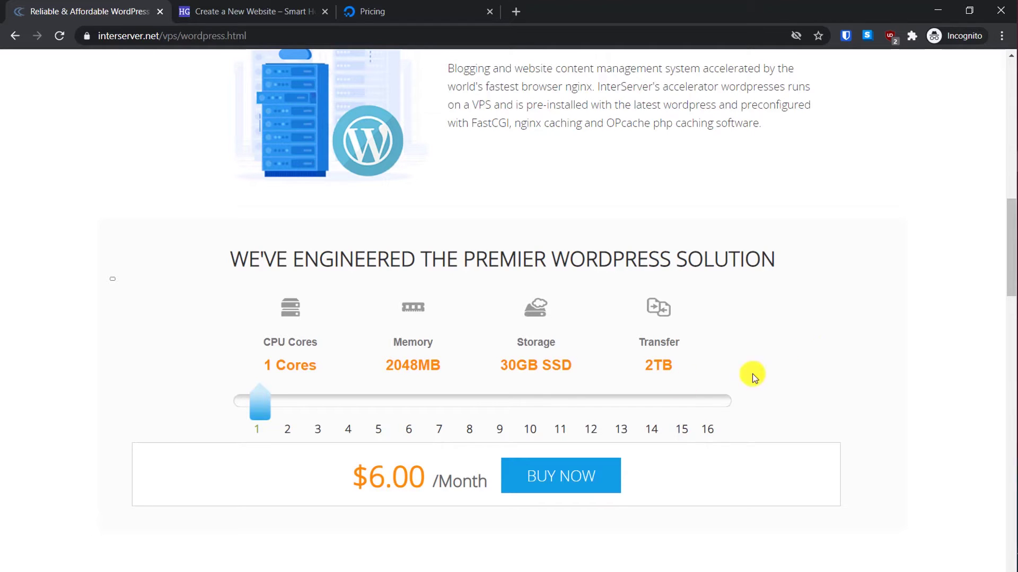
pyautogui.click(453, 9)
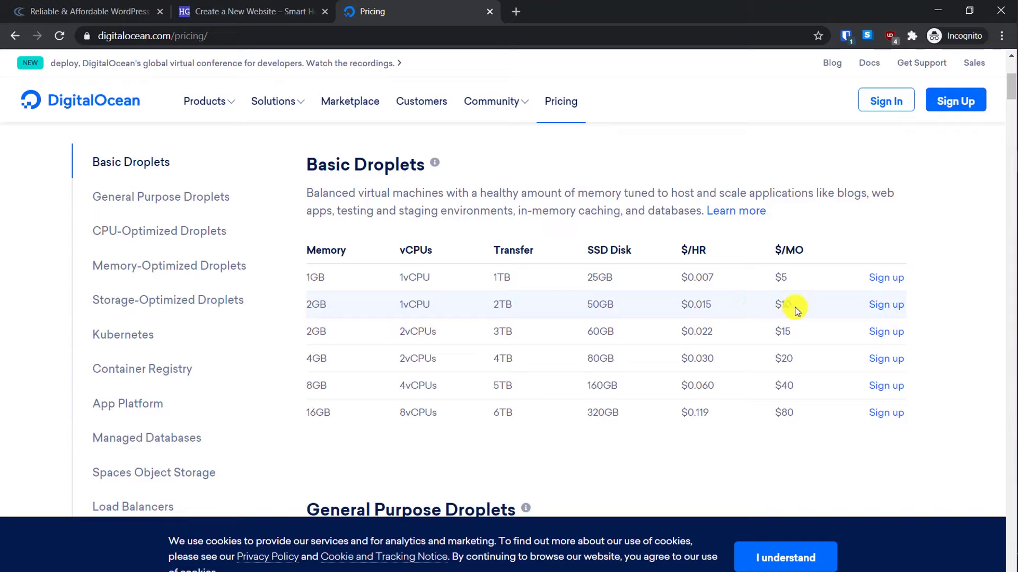
# - Highlight the 2GB droplet's $10/month price and disk size, then go back to InterServer
pyautogui.moveTo(795, 305); pyautogui.dragTo(580, 318)
pyautogui.click(577, 316)
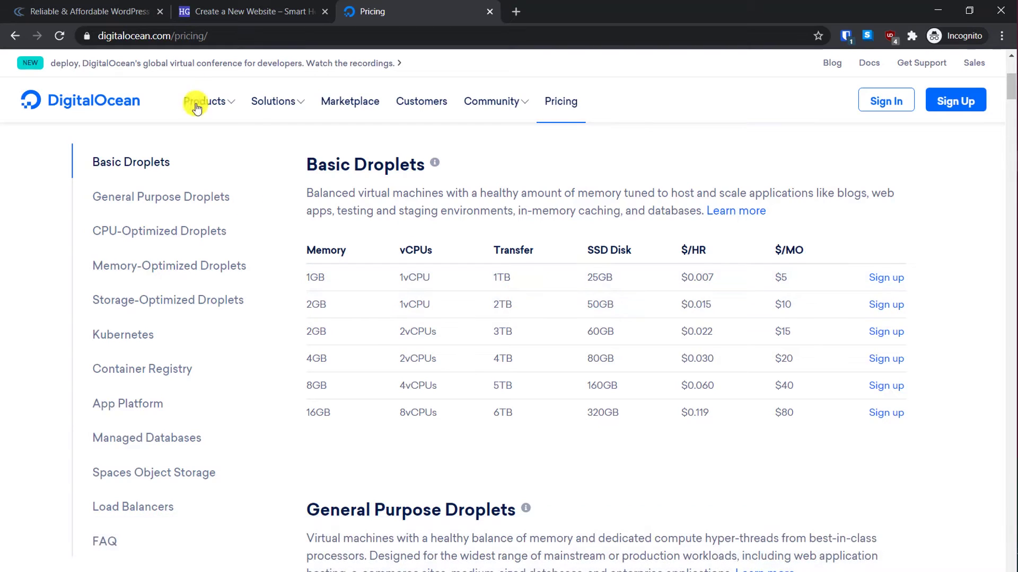
pyautogui.click(133, 10)
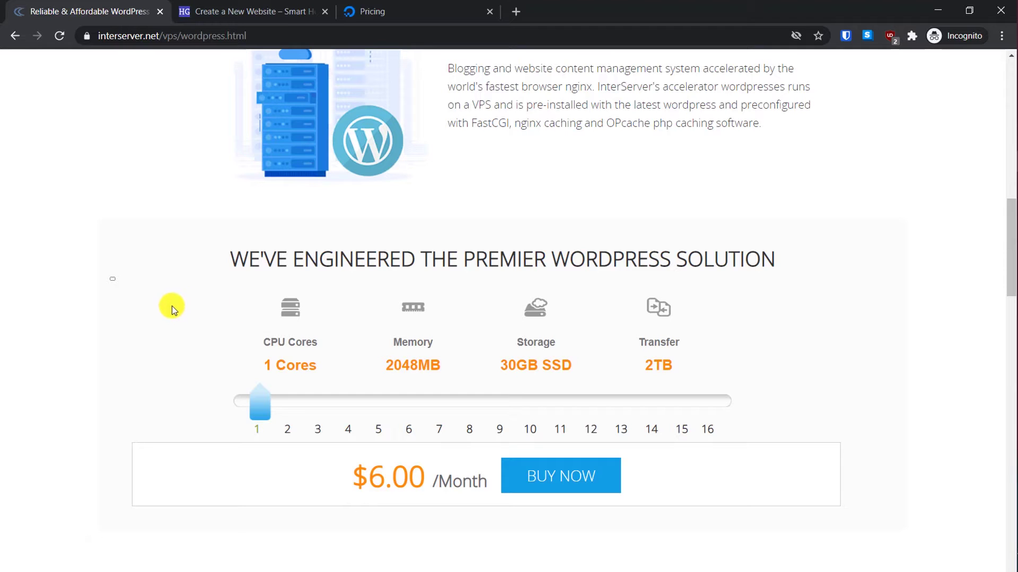
# - Look over the $6.00/month WordPress VPS features, then move to the Create a New Website guide
pyautogui.scroll(10, 170, 307)
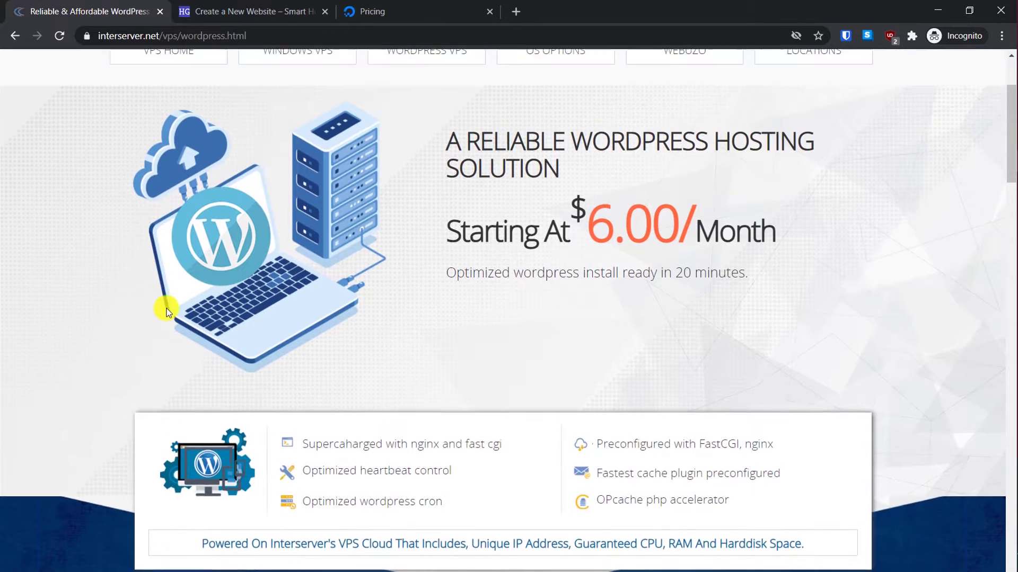
pyautogui.scroll(1, 167, 312)
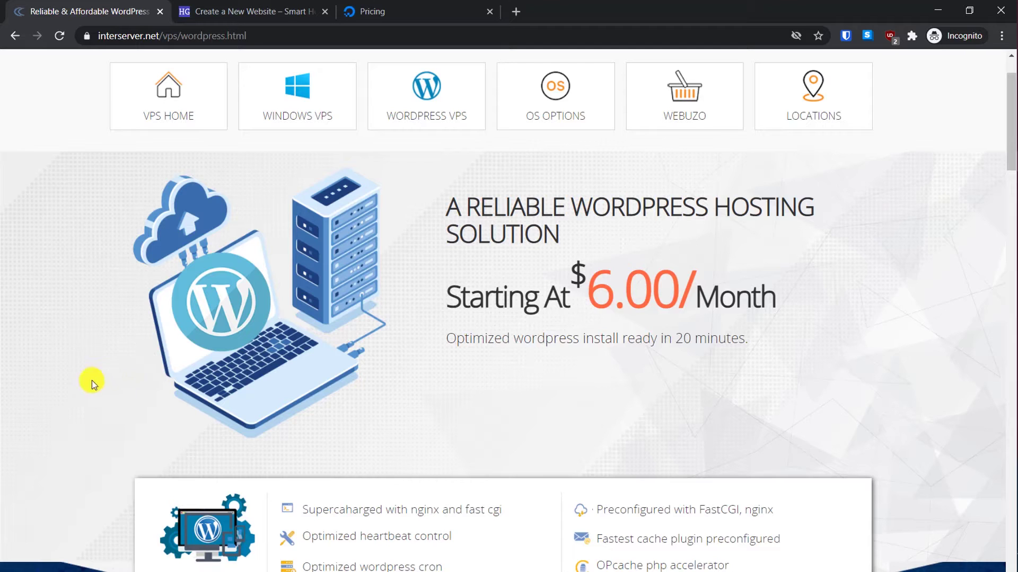
pyautogui.scroll(-6, 91, 379)
pyautogui.scroll(-4, 74, 353)
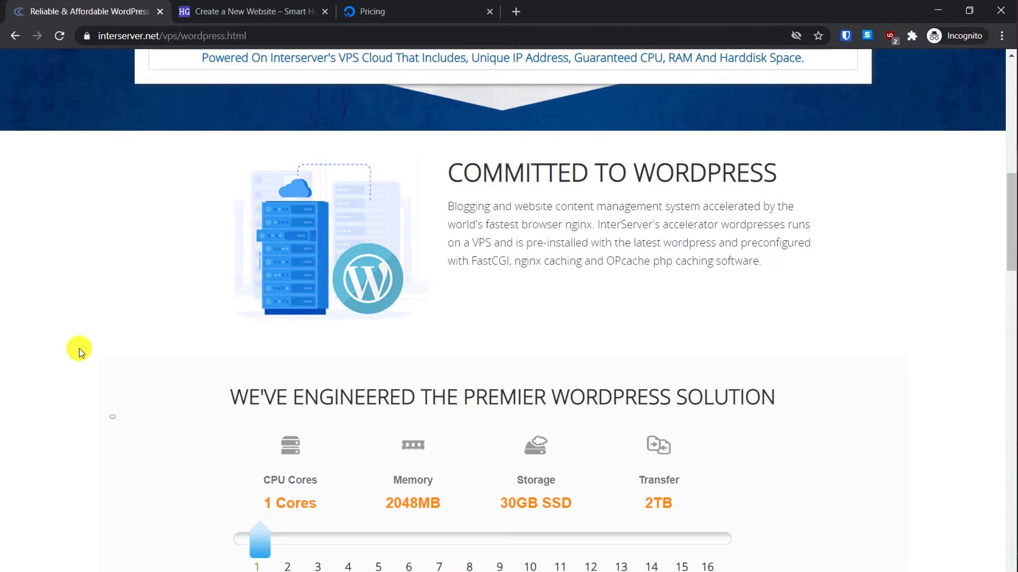
pyautogui.scroll(-8, 77, 353)
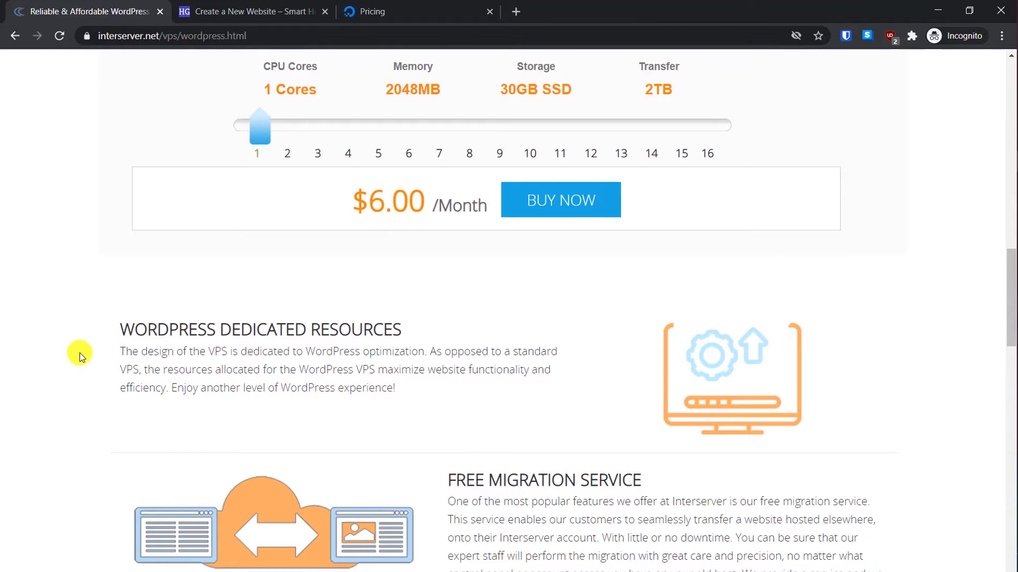
pyautogui.click(289, 8)
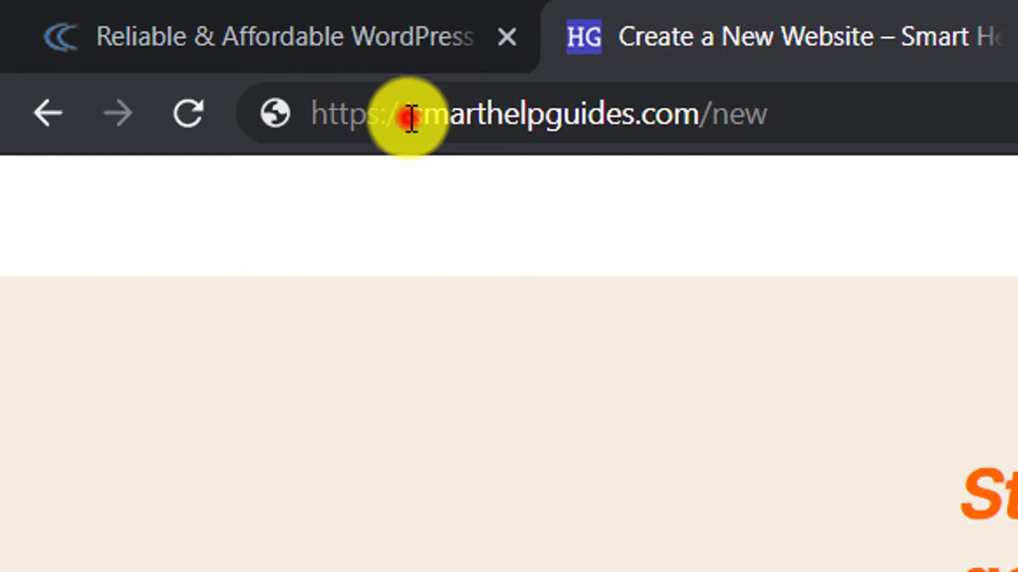
# - Enter searchfornewdomain.com in the guide's domain search box and run the search on Namecheap
pyautogui.moveTo(409, 119); pyautogui.dragTo(717, 132)
pyautogui.click(739, 318)
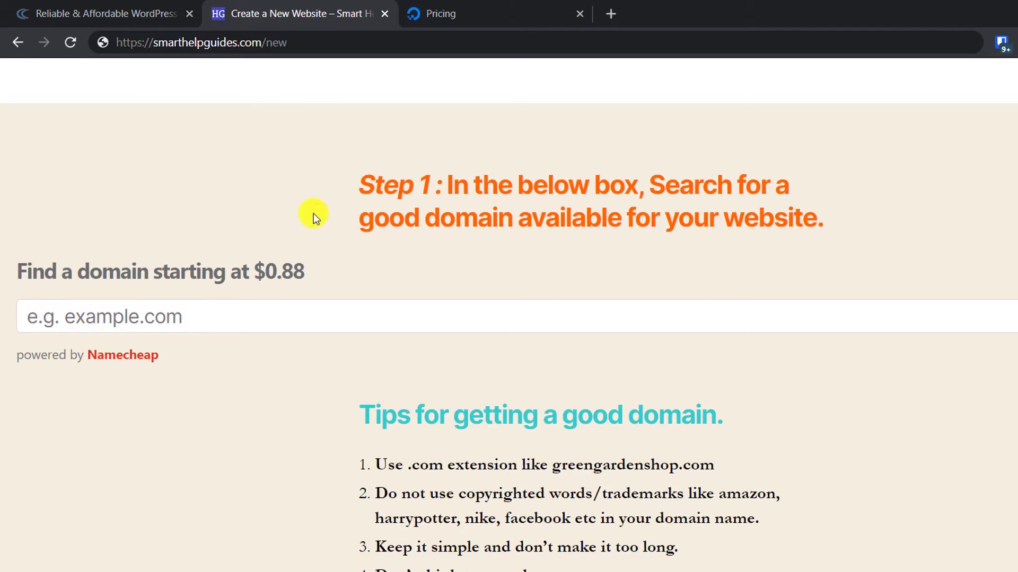
pyautogui.click(147, 302)
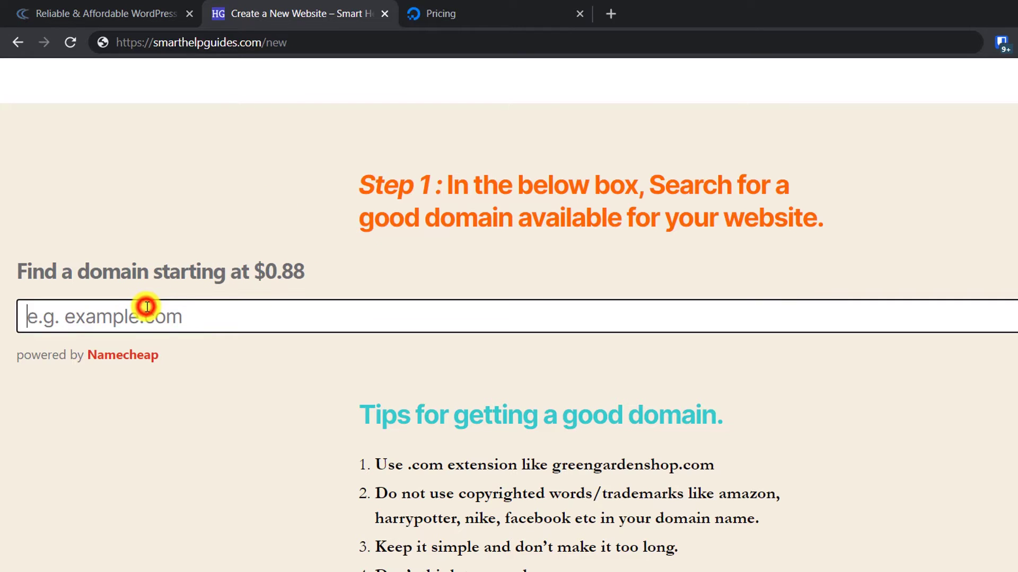
pyautogui.scroll(5, 232, 234)
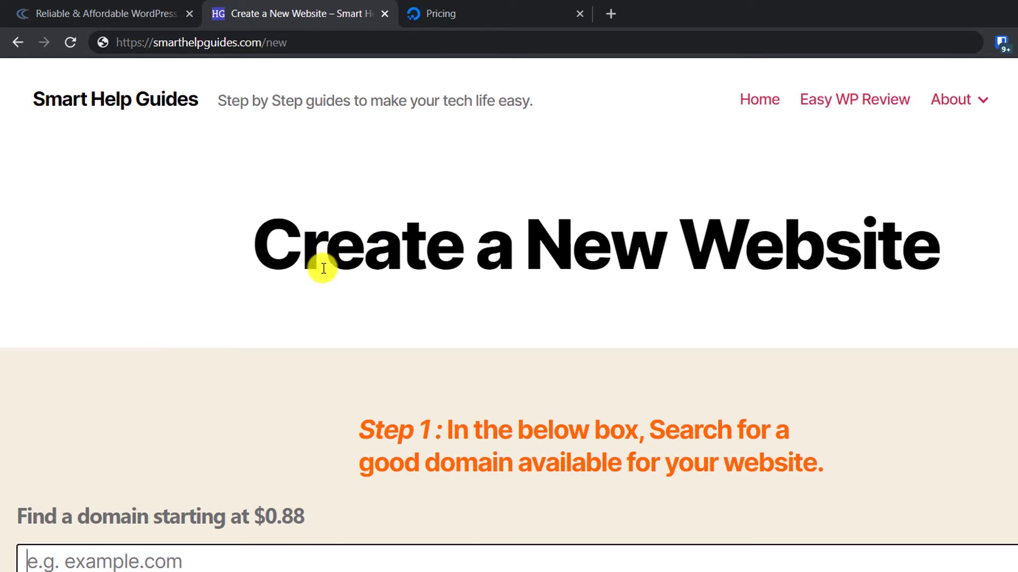
pyautogui.scroll(-5, 324, 269)
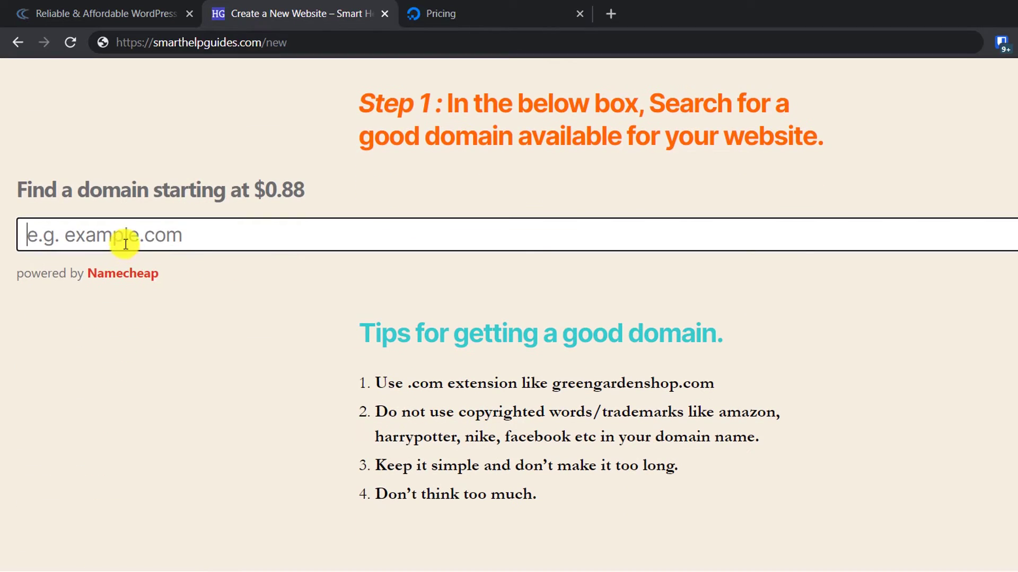
pyautogui.click(150, 242)
pyautogui.write('searcgf')
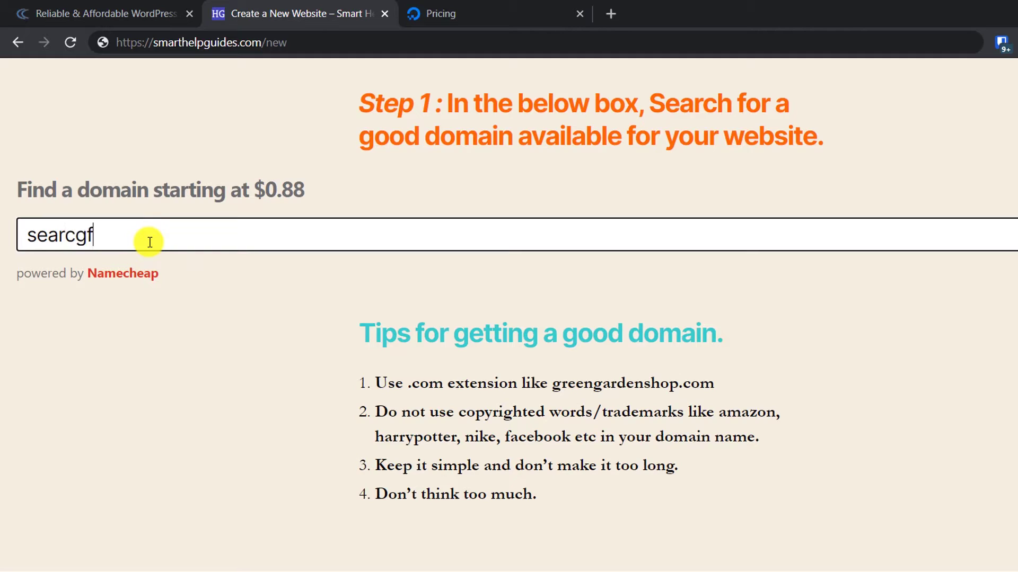
pyautogui.press('BackSpace')
pyautogui.press('BackSpace')
pyautogui.write('hfornewdo')
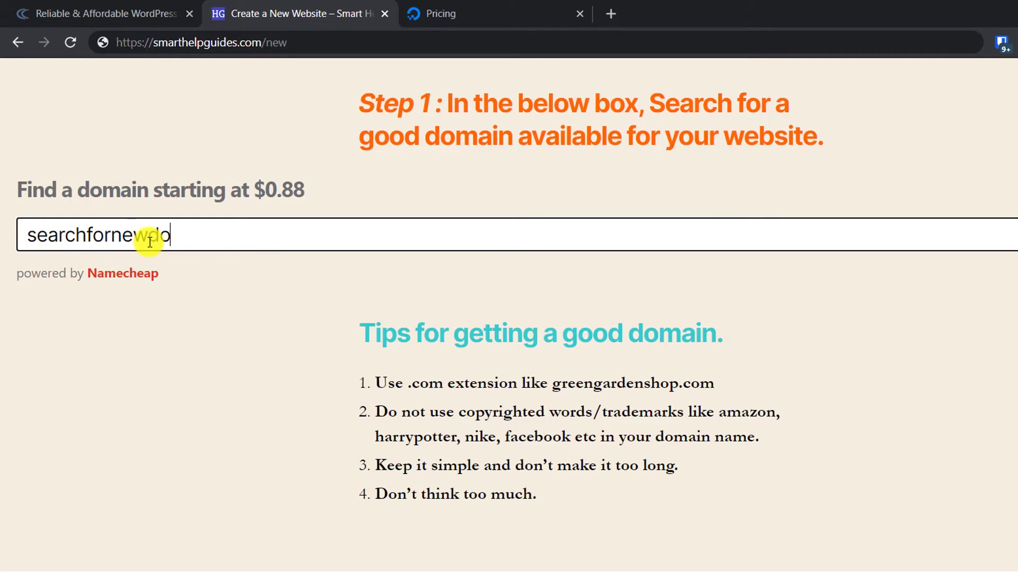
pyautogui.write('main.com')
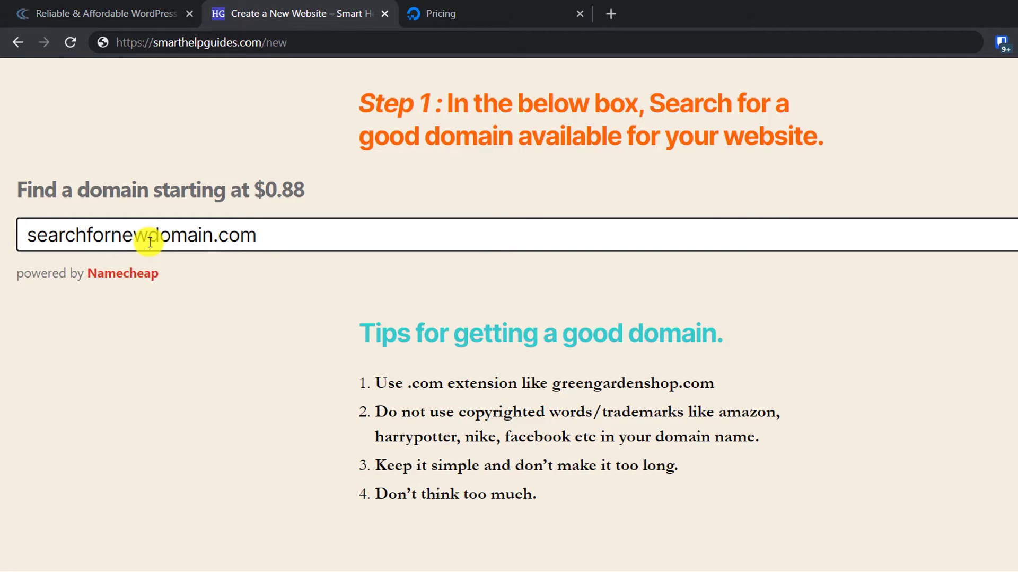
pyautogui.press('Return')
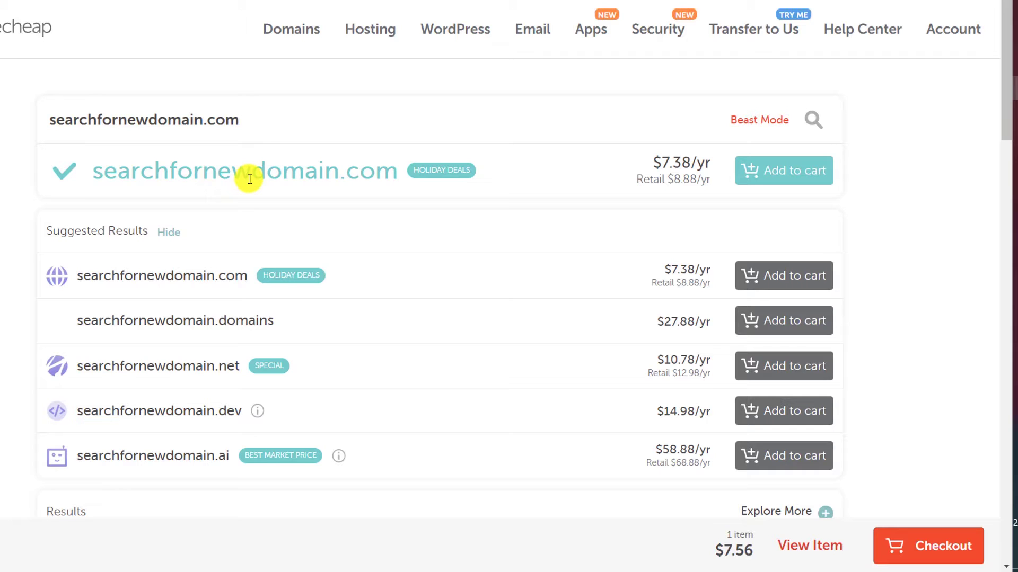
# - Add searchfornewdomain.com at $7.38/yr to the cart and proceed to checkout
pyautogui.click(166, 118)
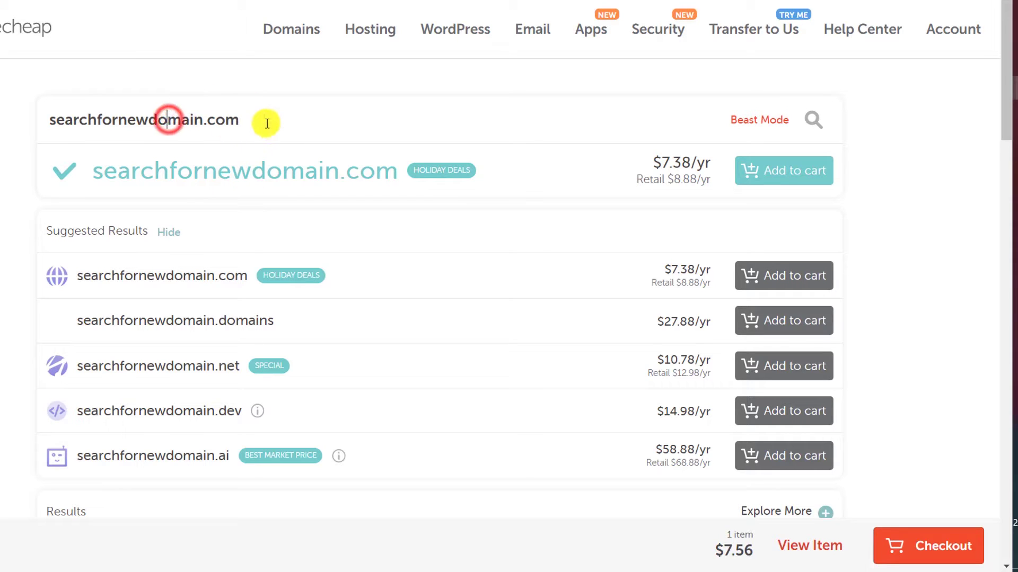
pyautogui.moveTo(262, 120); pyautogui.dragTo(49, 113)
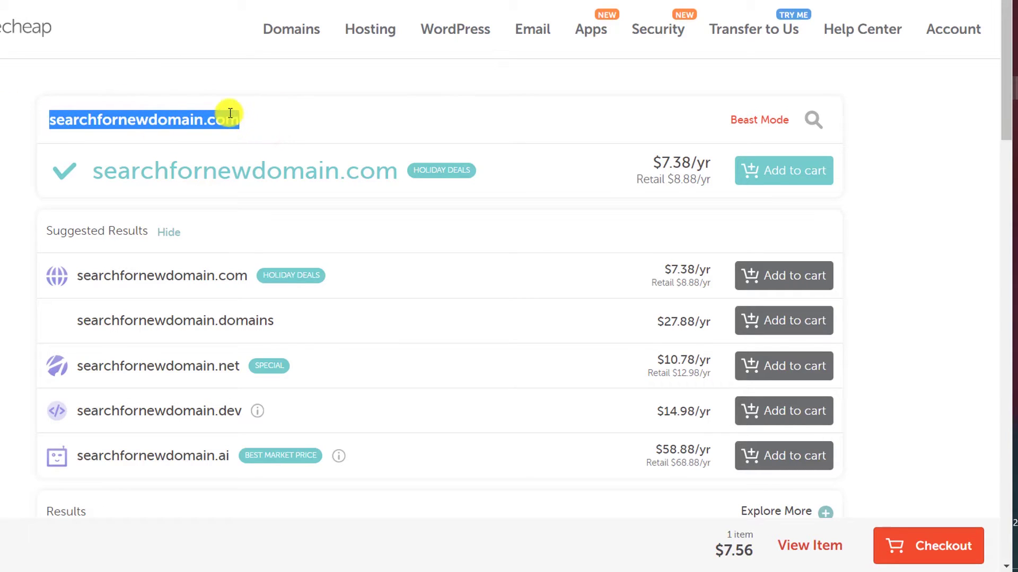
pyautogui.click(358, 185)
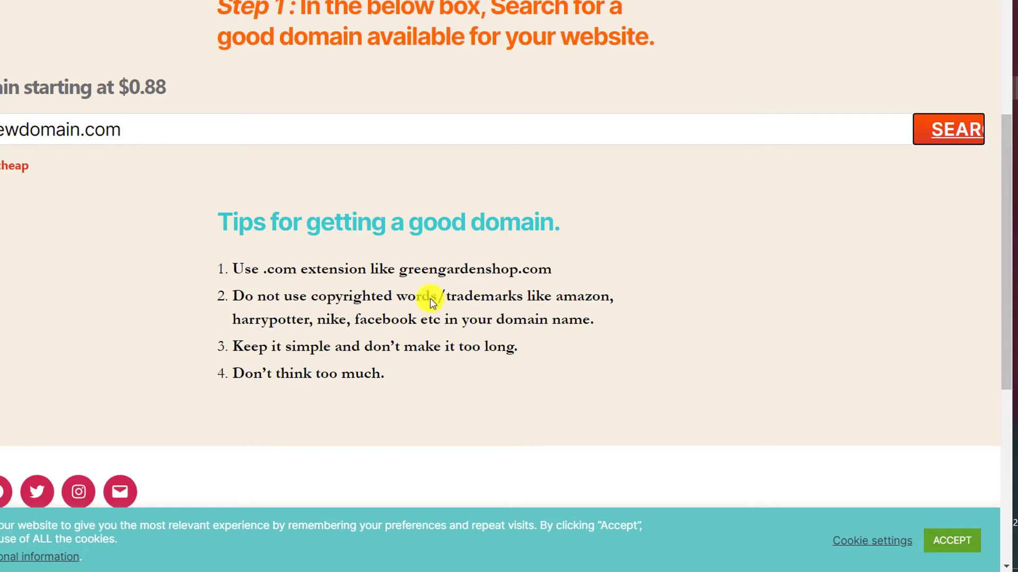
pyautogui.moveTo(218, 208); pyautogui.dragTo(438, 396)
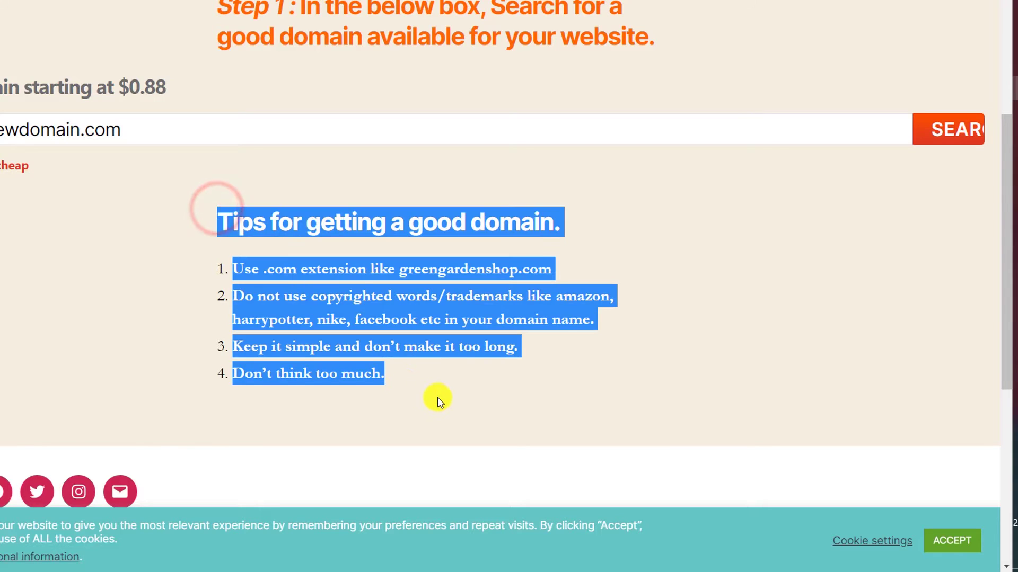
pyautogui.click(438, 396)
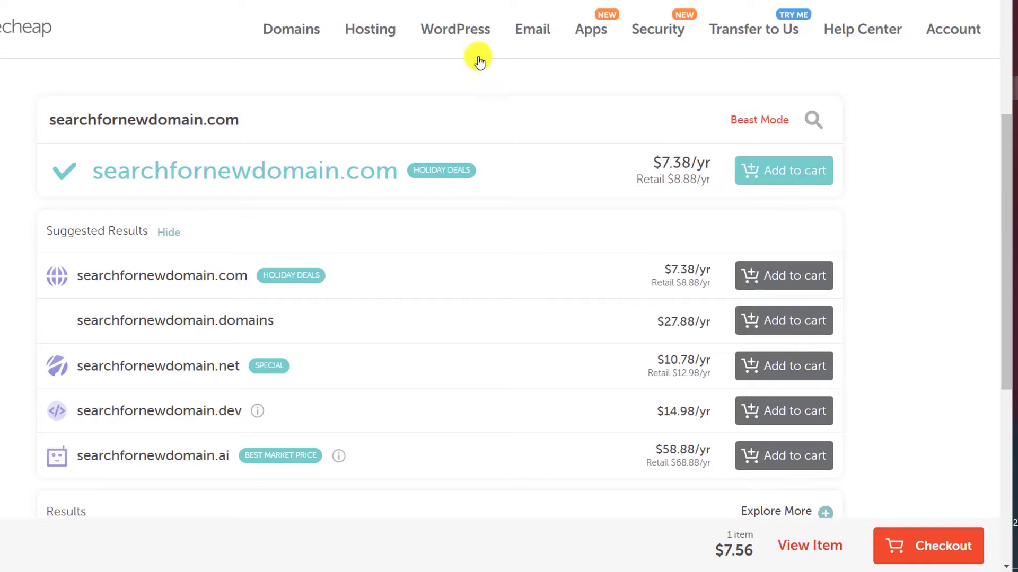
pyautogui.click(787, 177)
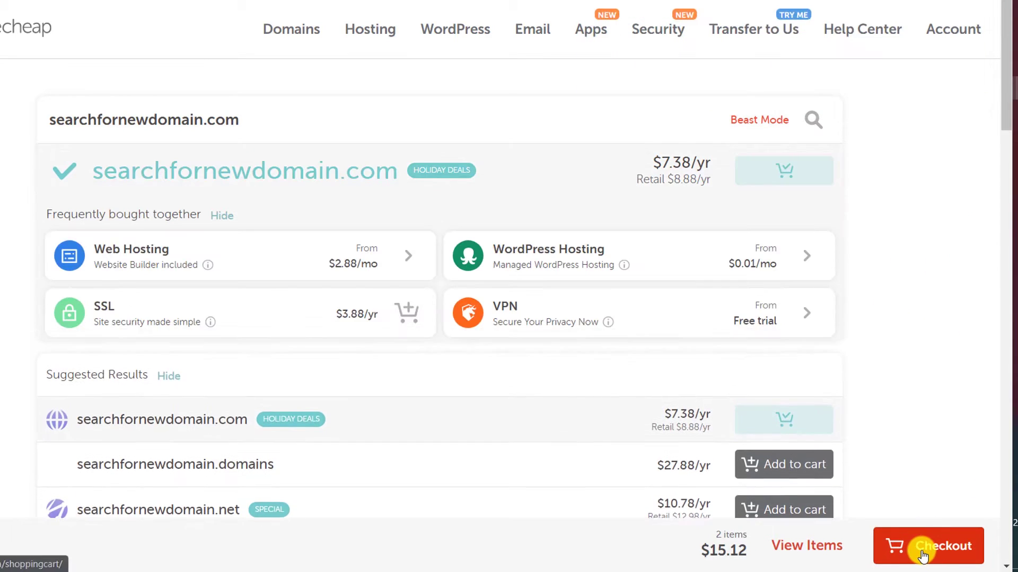
pyautogui.click(922, 546)
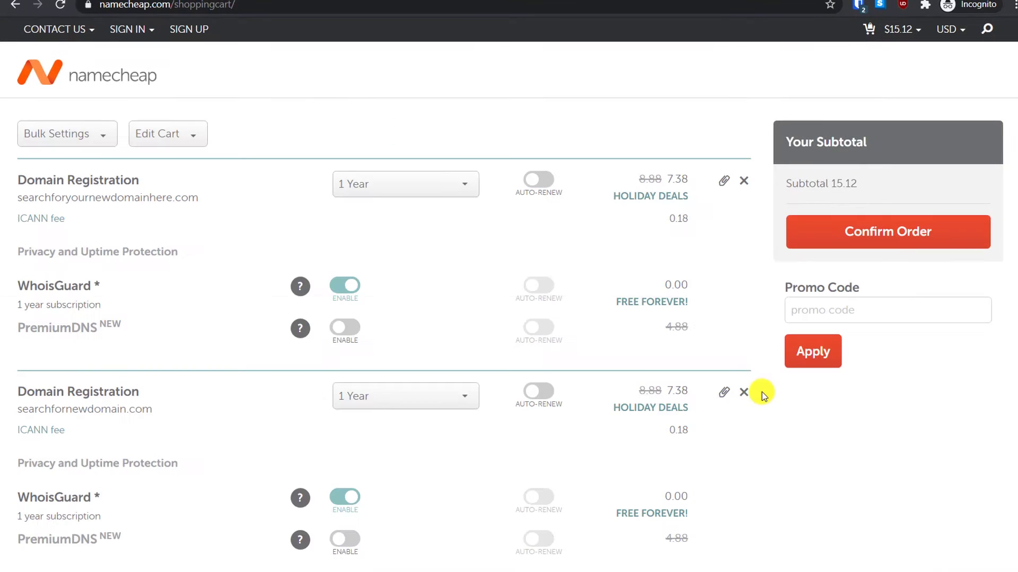
pyautogui.scroll(-1, 391, 325)
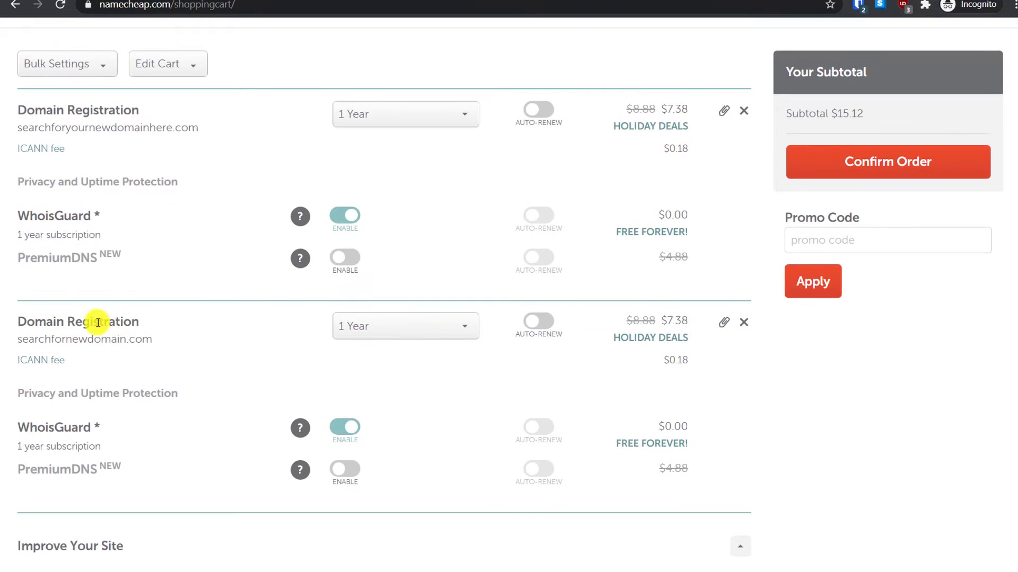
pyautogui.click(743, 322)
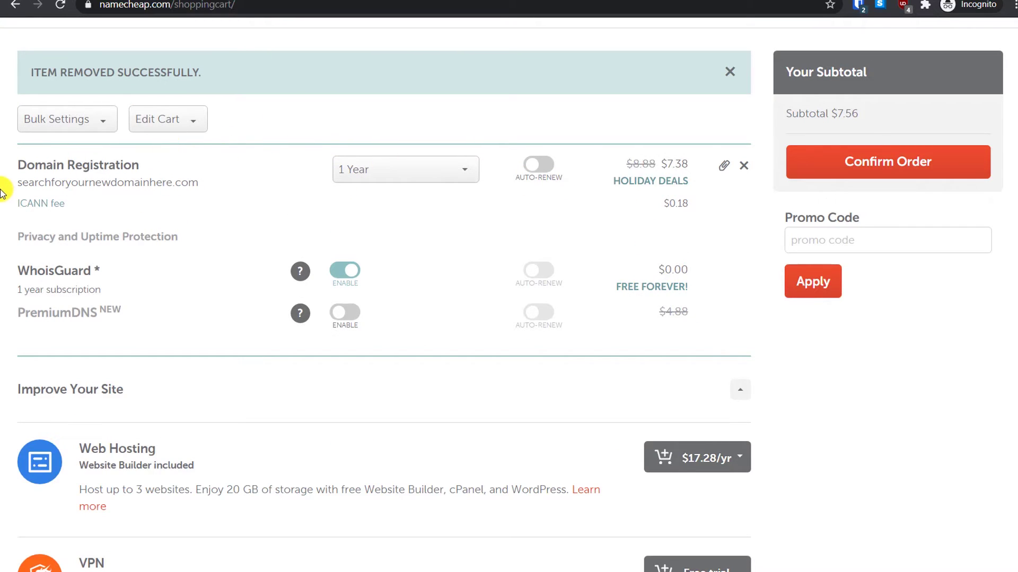
pyautogui.moveTo(18, 183); pyautogui.dragTo(206, 187)
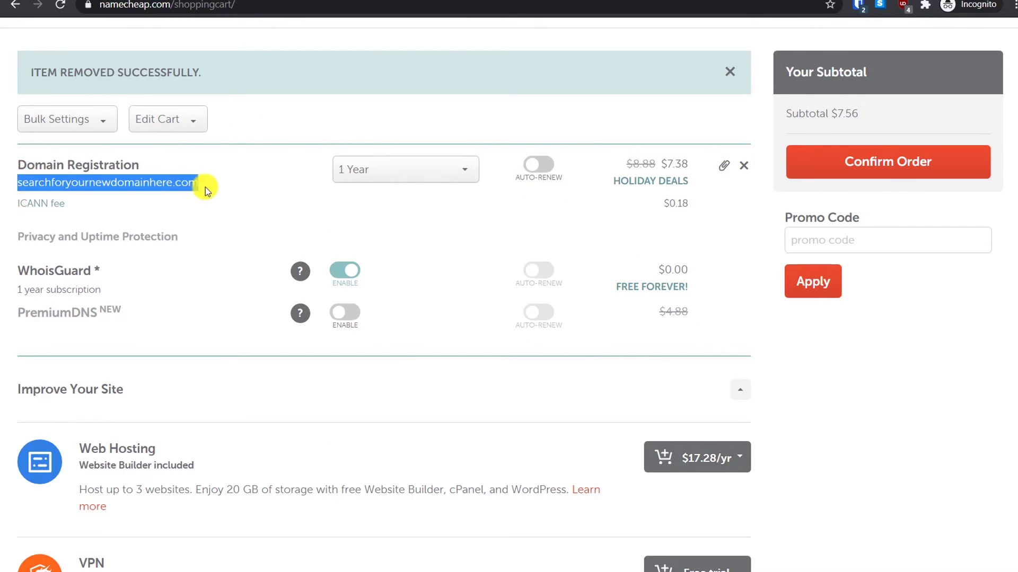
pyautogui.click(255, 199)
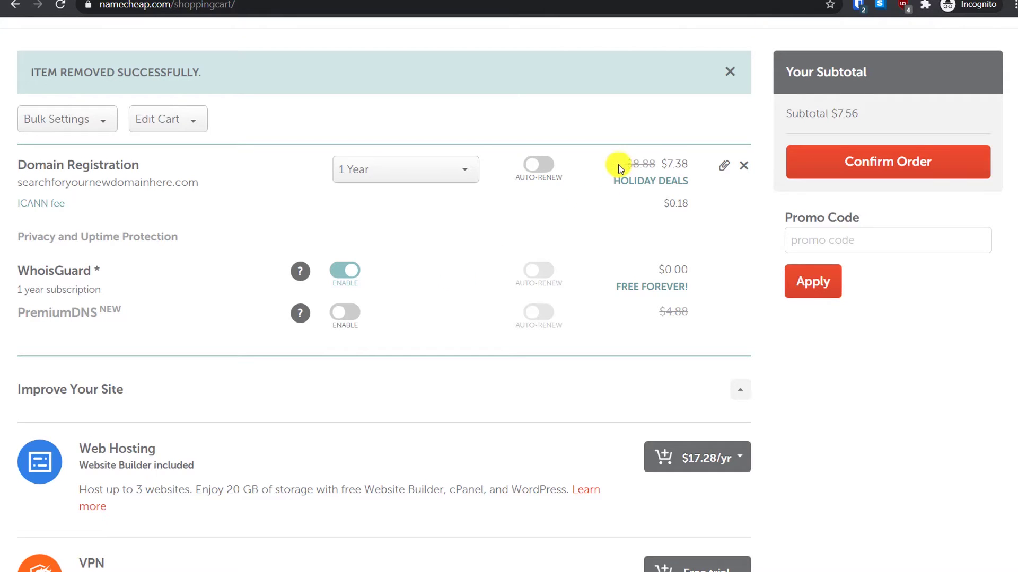
pyautogui.moveTo(623, 164); pyautogui.dragTo(701, 180)
pyautogui.click(697, 209)
pyautogui.click(165, 1)
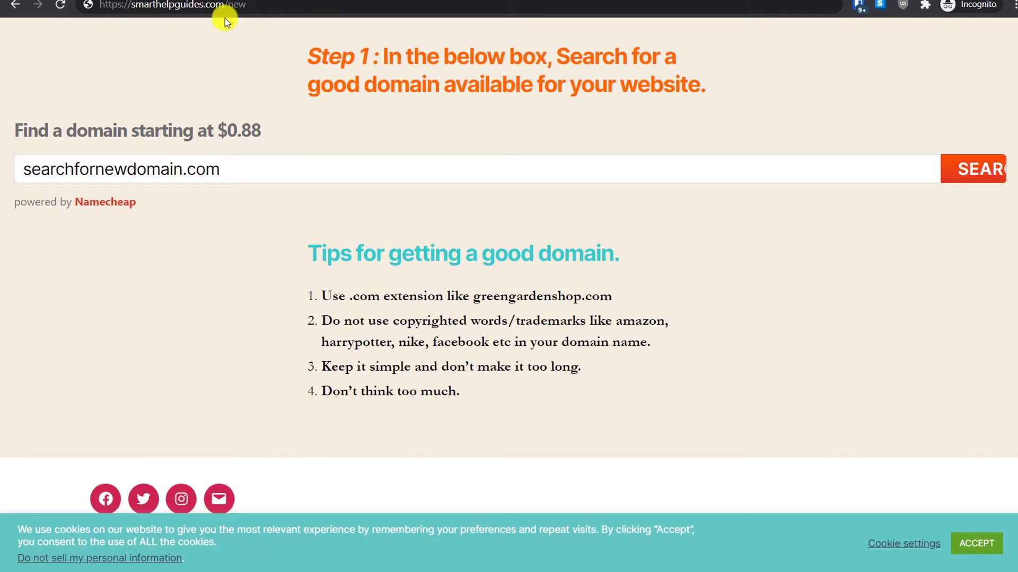
pyautogui.hotkey('ctrl', 'Tab')
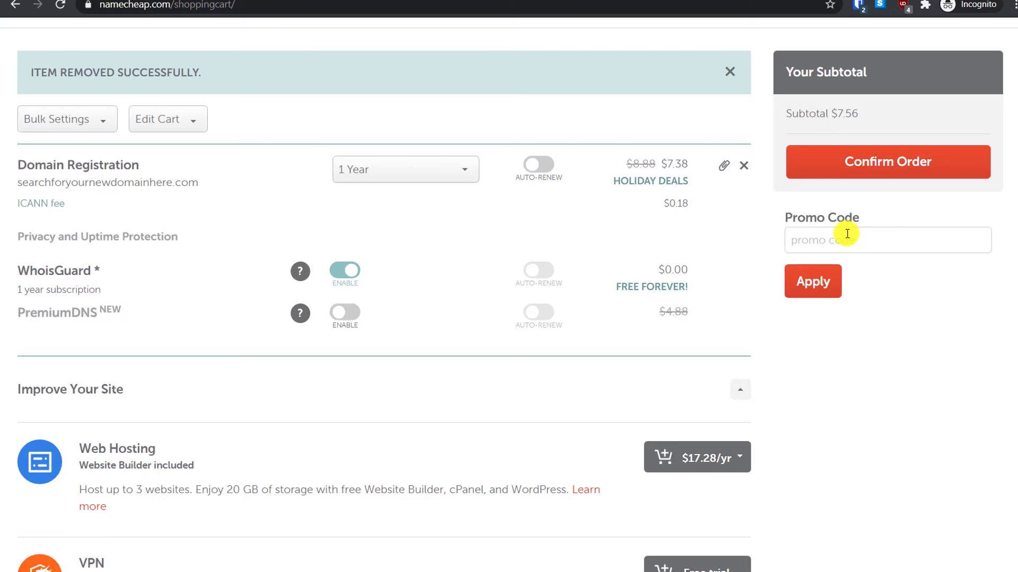
# - Confirm the order and browse the Login/Signup page, including the new-account Username field
pyautogui.click(899, 160)
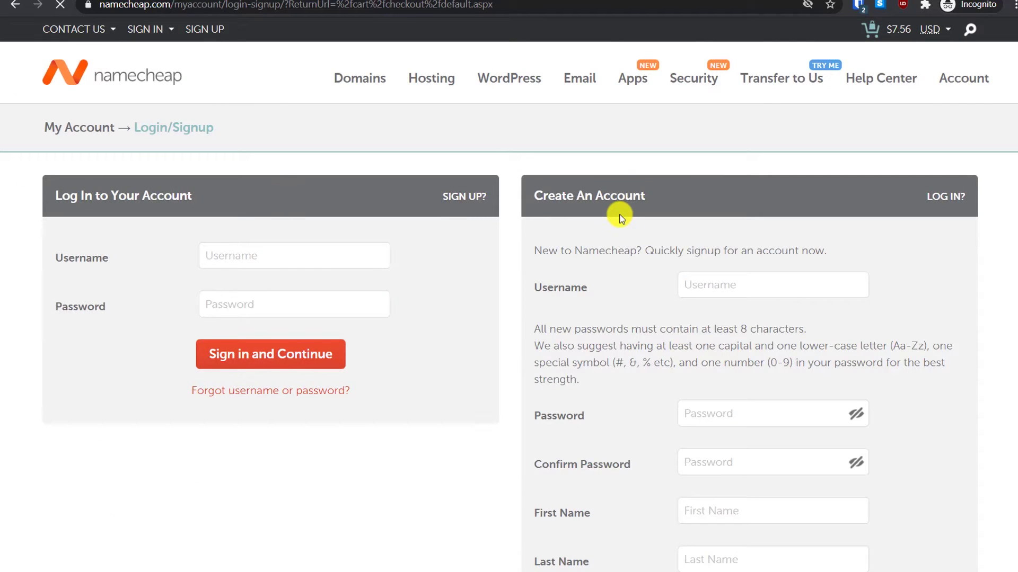
pyautogui.scroll(-1, 621, 217)
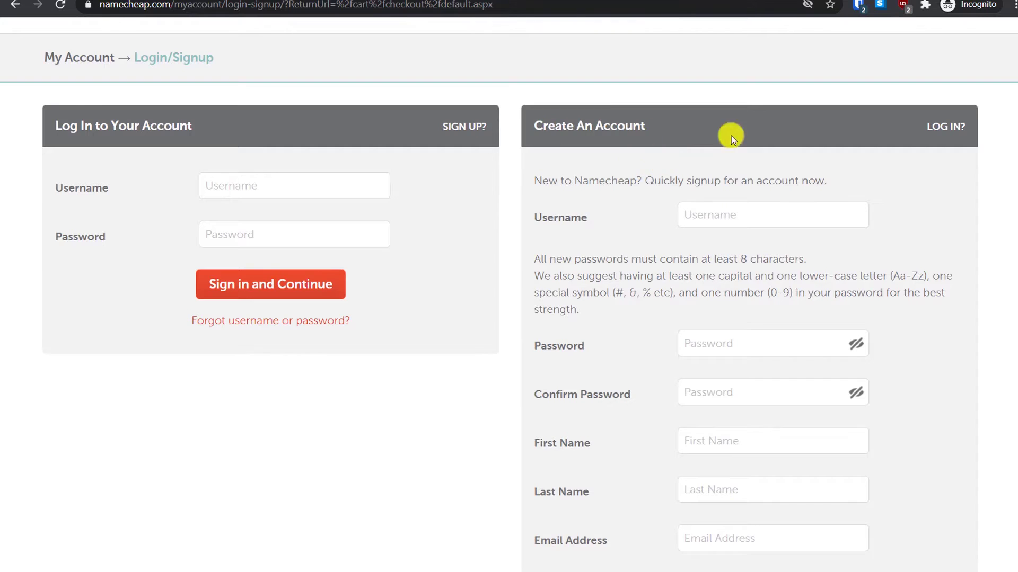
pyautogui.scroll(-1, 681, 223)
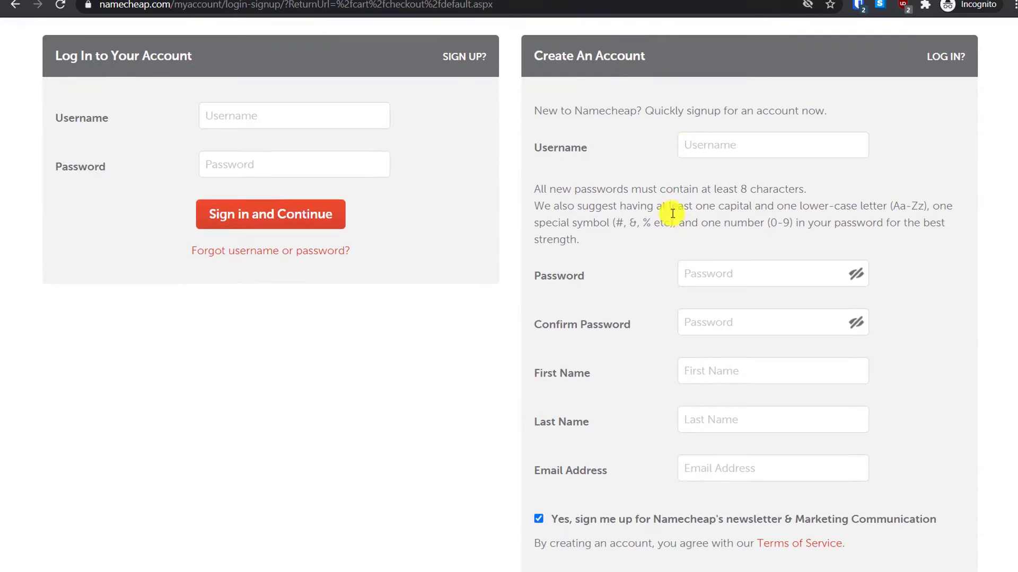
pyautogui.click(716, 145)
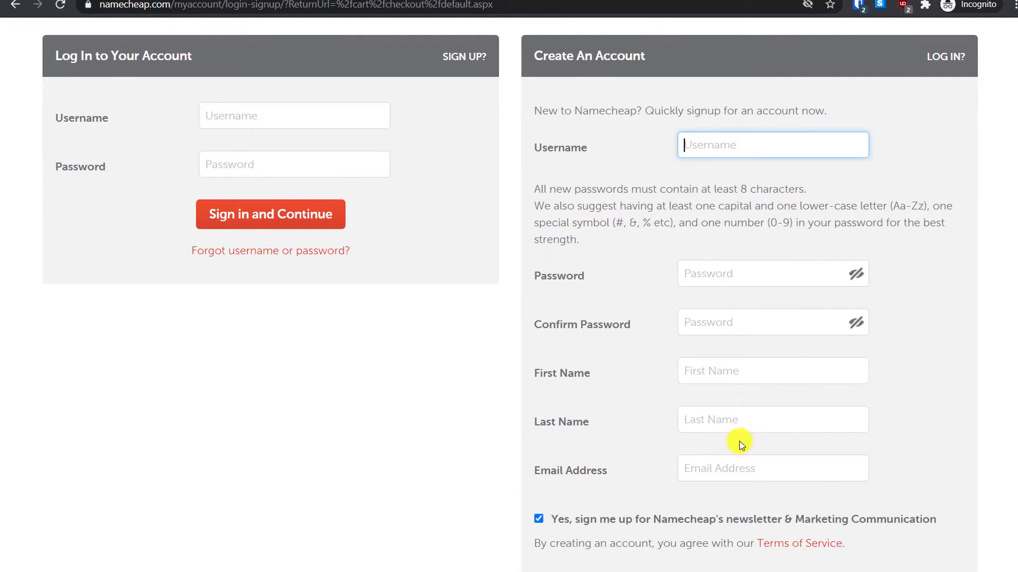
pyautogui.scroll(-1, 471, 363)
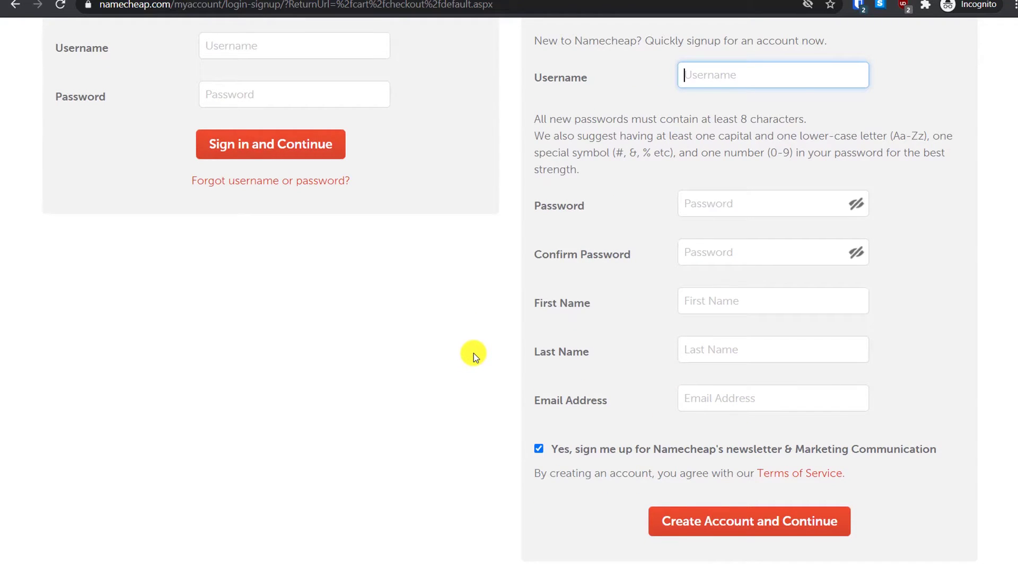
pyautogui.scroll(1, 473, 353)
pyautogui.scroll(2, 474, 352)
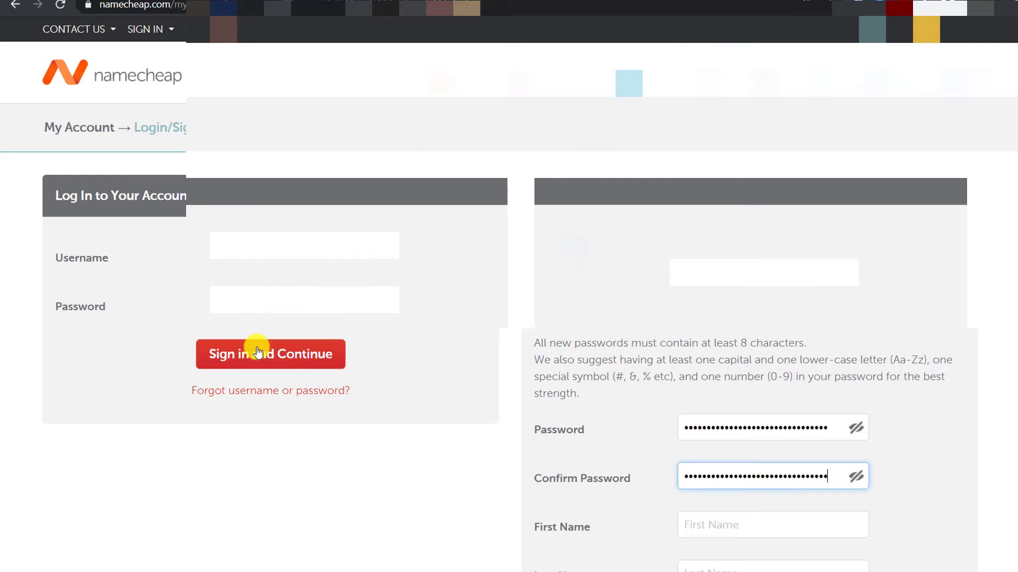
# - Sign in to the existing account and submit the one-time verification code
pyautogui.click(258, 353)
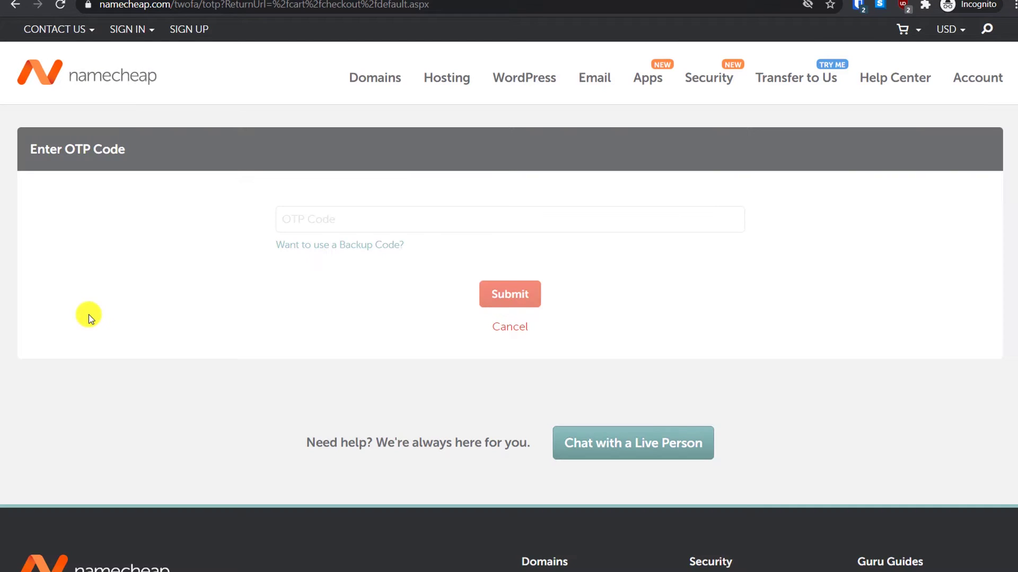
pyautogui.click(326, 215)
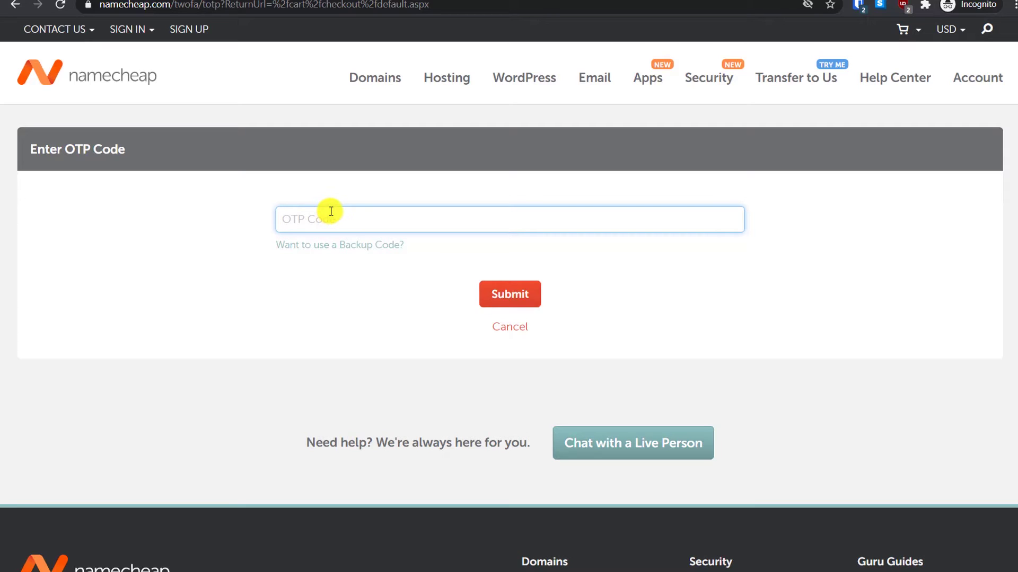
pyautogui.click(510, 292)
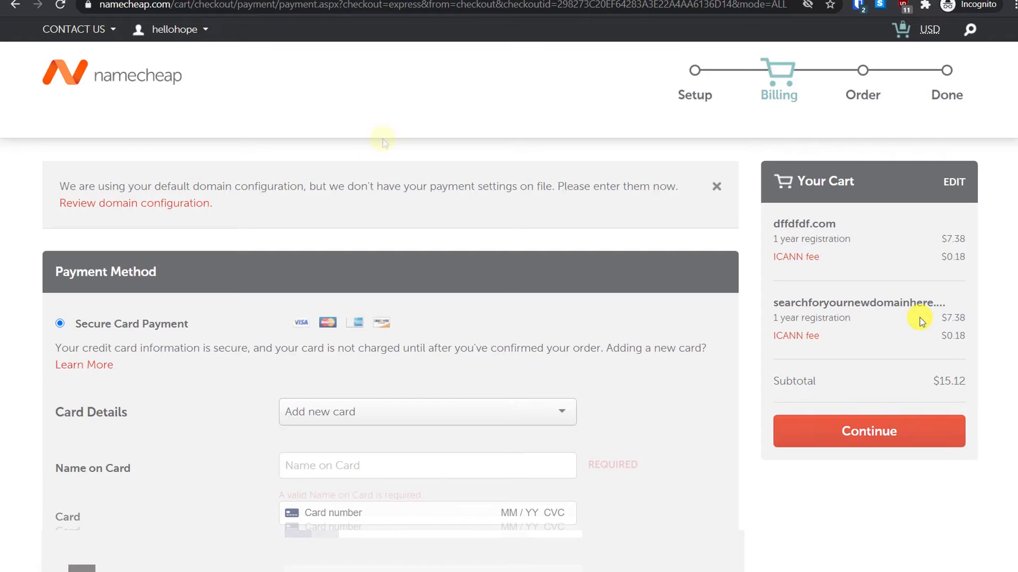
# - Try continuing past Billing without card details, then bring up the Your Account dropdown
pyautogui.click(897, 431)
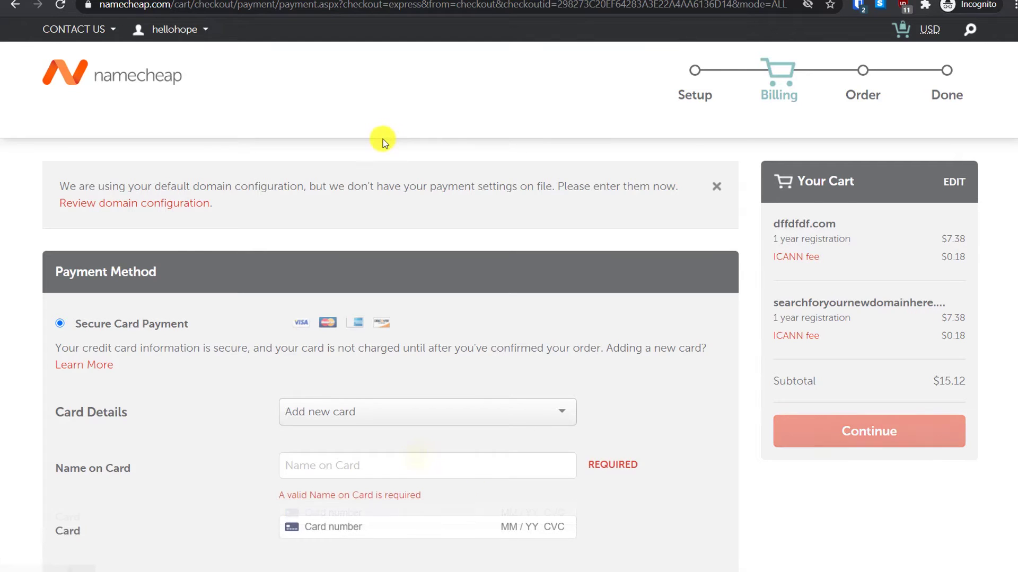
pyautogui.moveTo(193, 30)
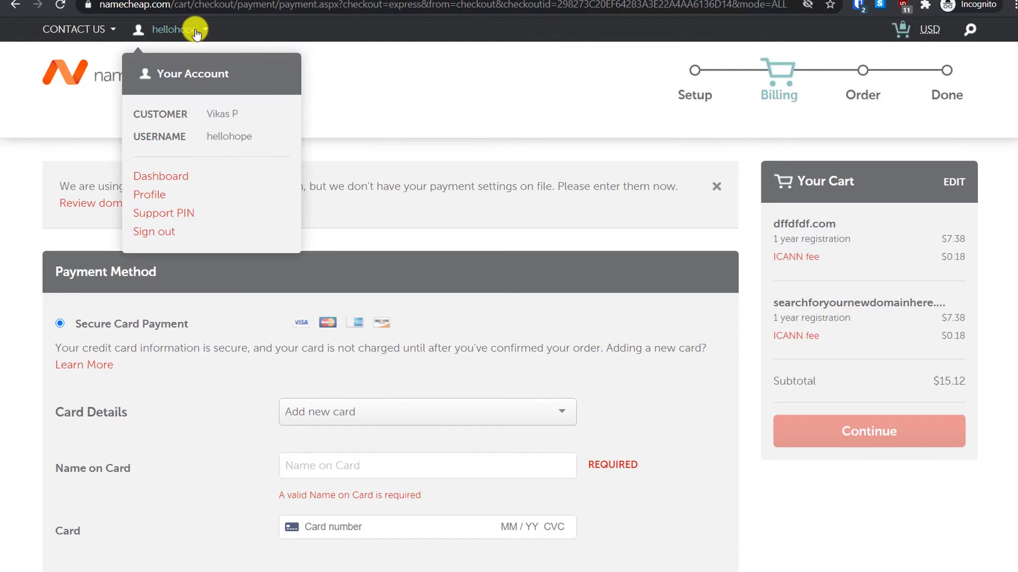
# - Go to the account Dashboard and scroll to the five recently active domains
pyautogui.click(179, 182)
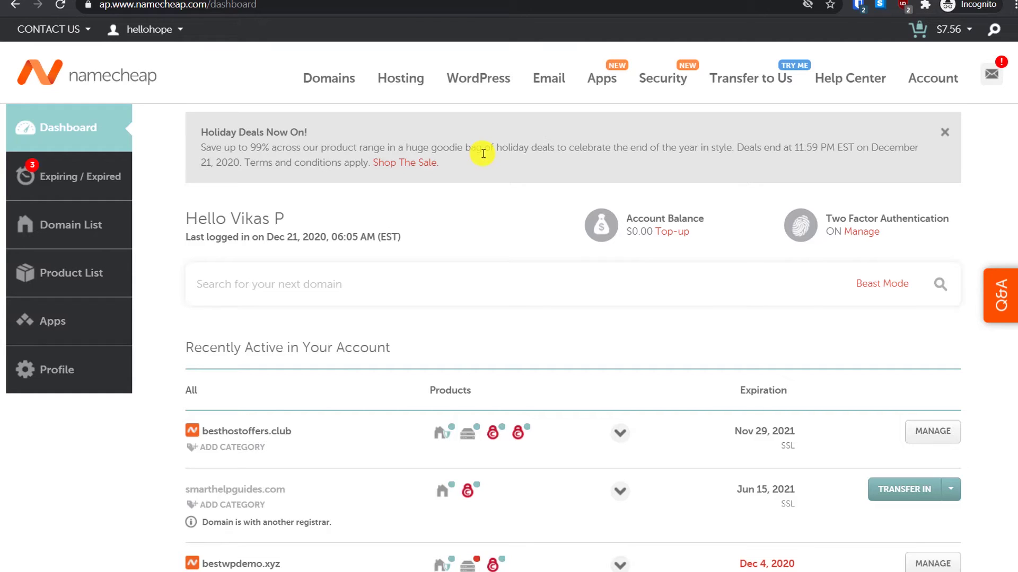
pyautogui.scroll(-2, 238, 195)
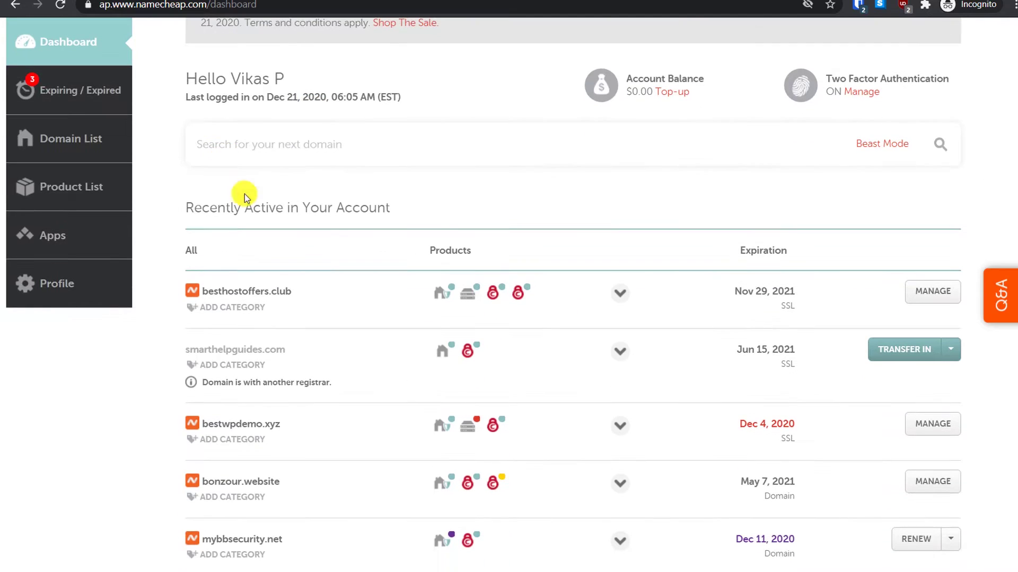
pyautogui.scroll(-2, 340, 222)
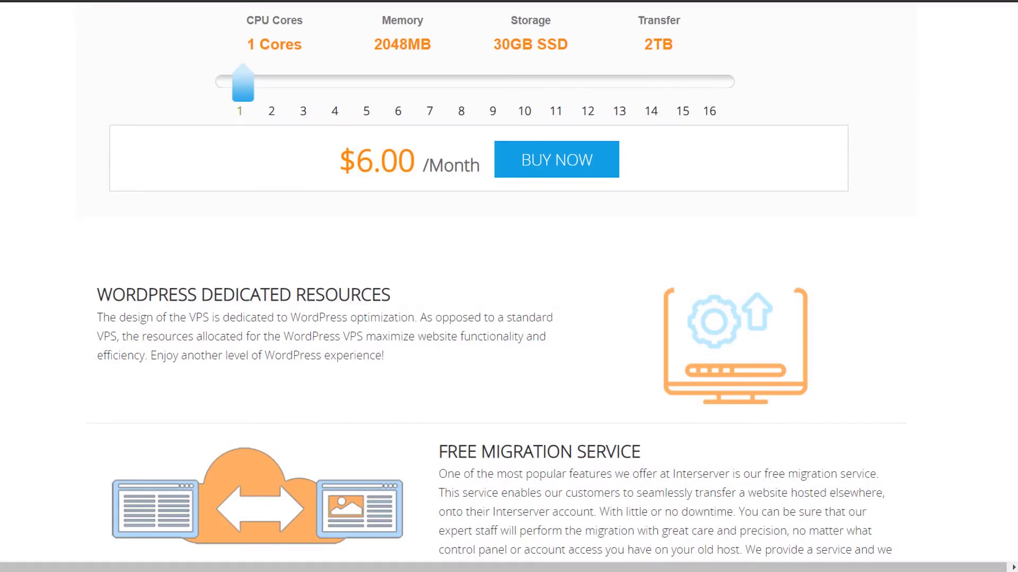
# - Choose BUY NOW on the $6.00/month 1-core, 2048MB, 30GB SSD WordPress VPS plan
pyautogui.scroll(5, 509, 287)
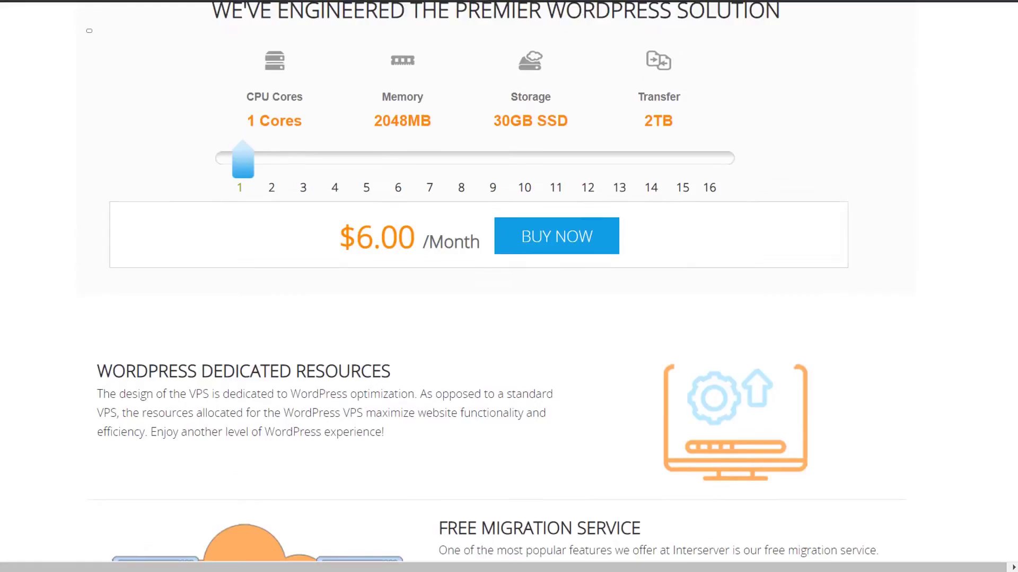
pyautogui.scroll(10, 508, 286)
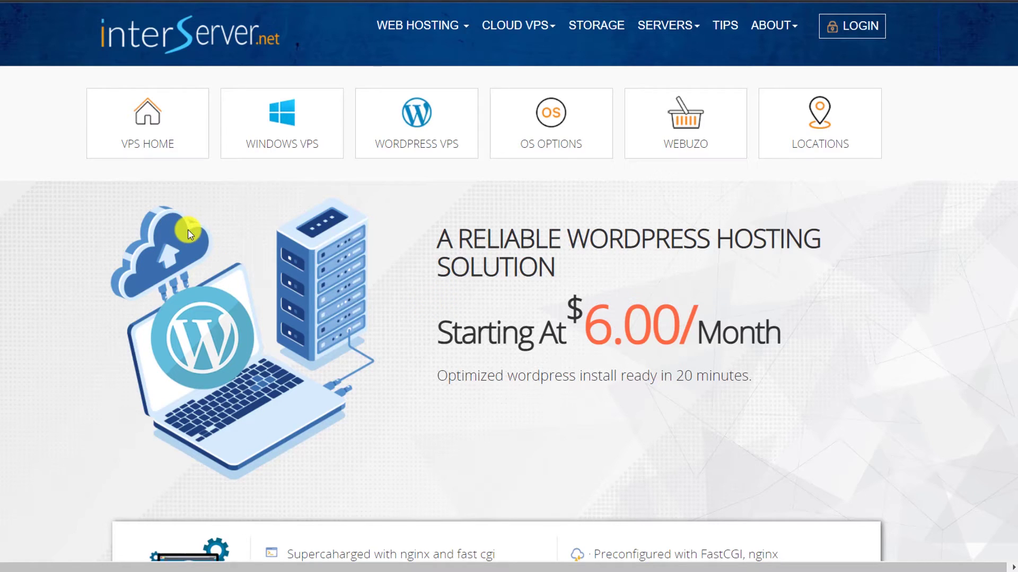
pyautogui.scroll(-3, 190, 234)
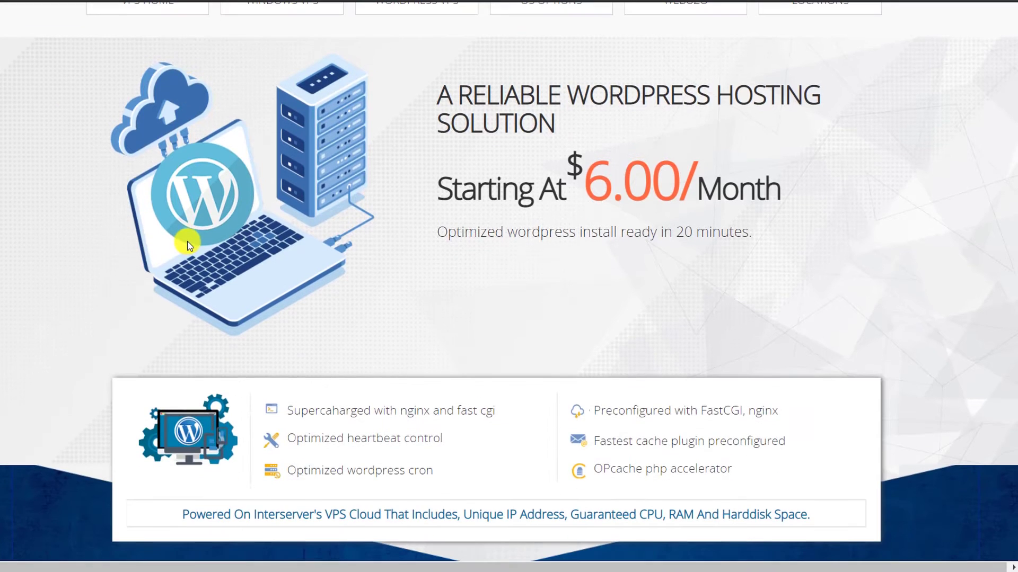
pyautogui.scroll(-7, 431, 279)
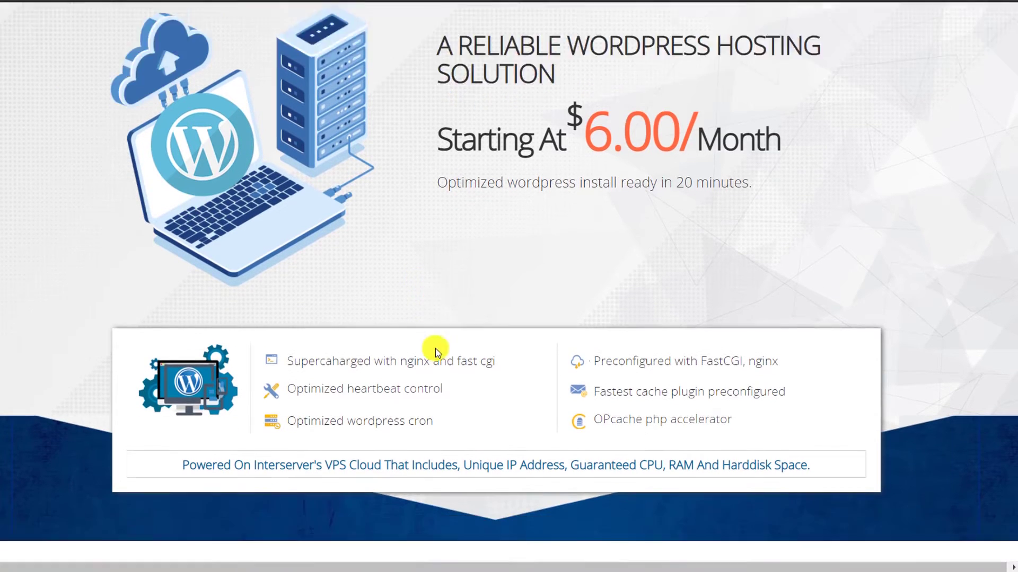
pyautogui.scroll(-7, 513, 381)
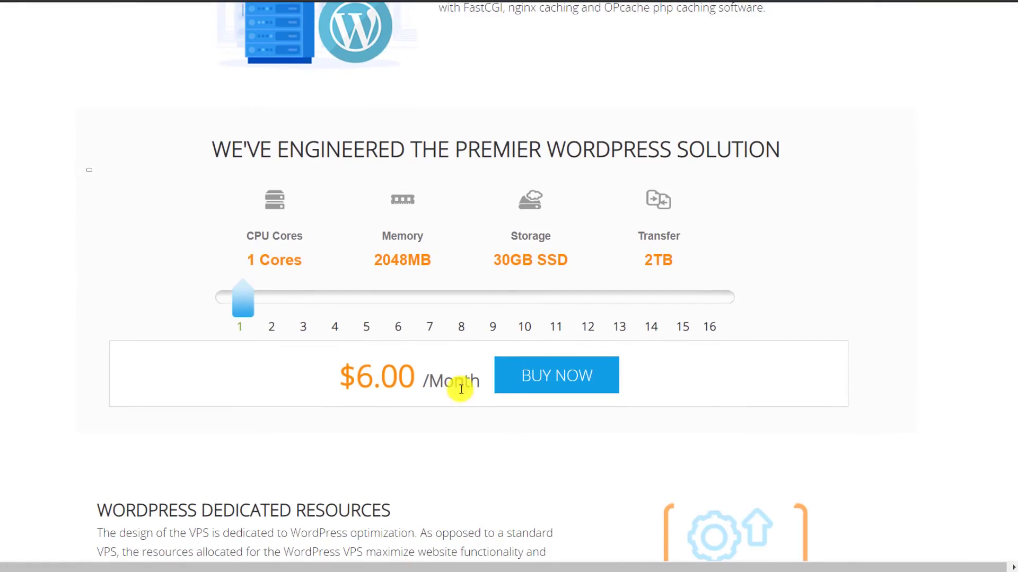
pyautogui.click(544, 377)
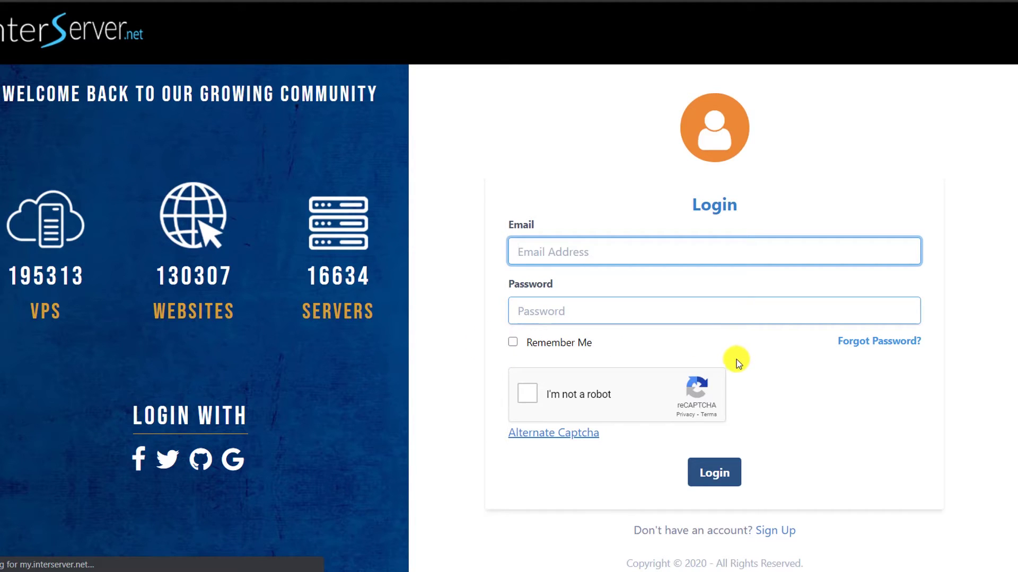
# - Switch to the Sign Up form and enter the account email address
pyautogui.click(777, 532)
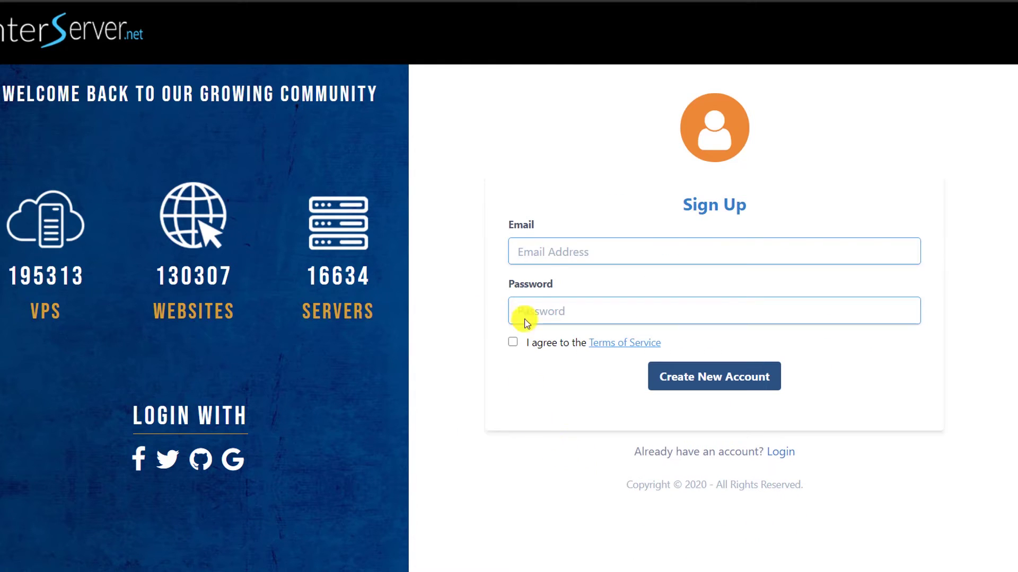
pyautogui.click(591, 251)
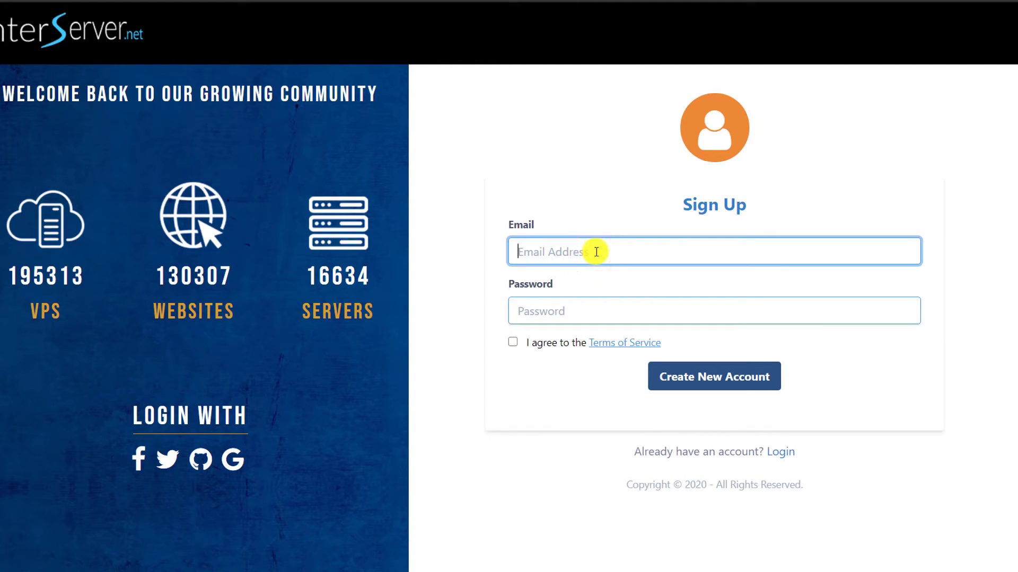
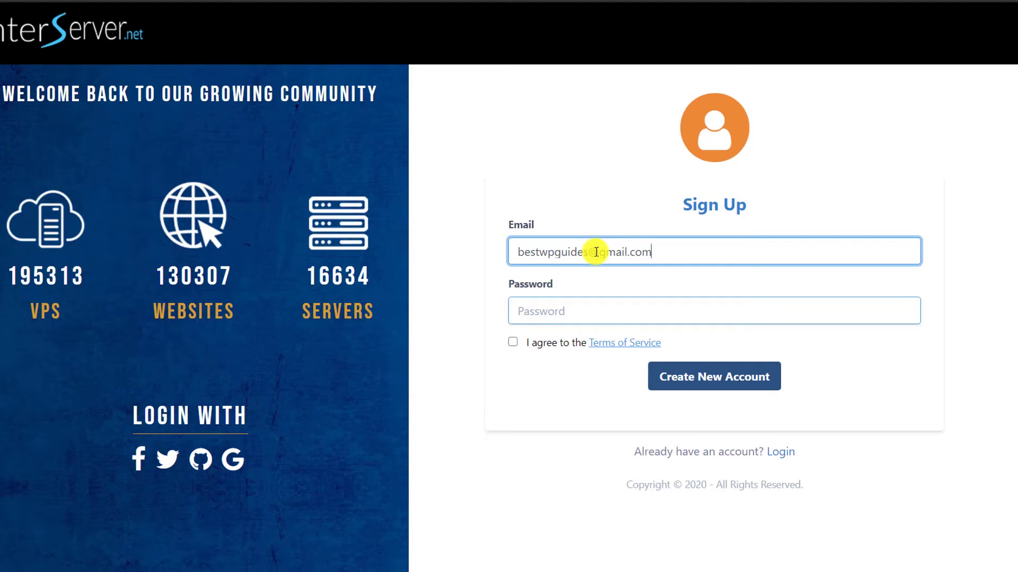
pyautogui.press('Tab')
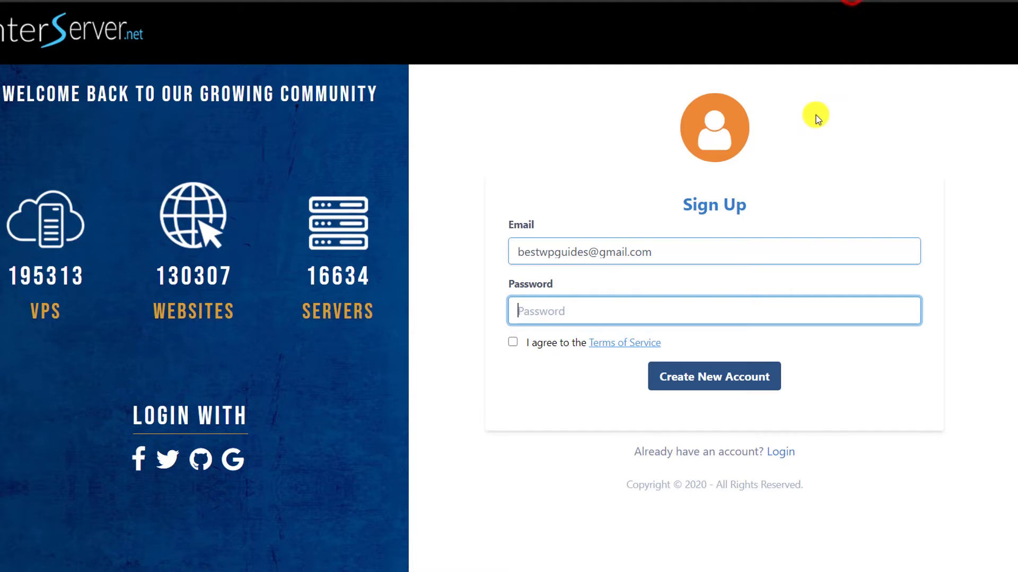
# - Generate a new password in the password manager and copy it
pyautogui.click(850, 2)
pyautogui.click(759, 404)
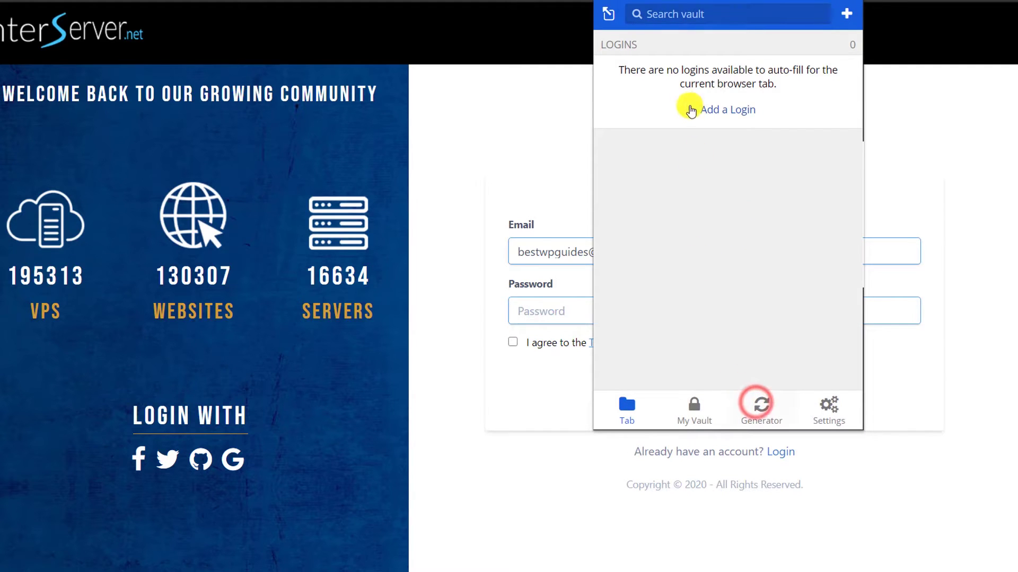
pyautogui.click(760, 404)
pyautogui.click(659, 120)
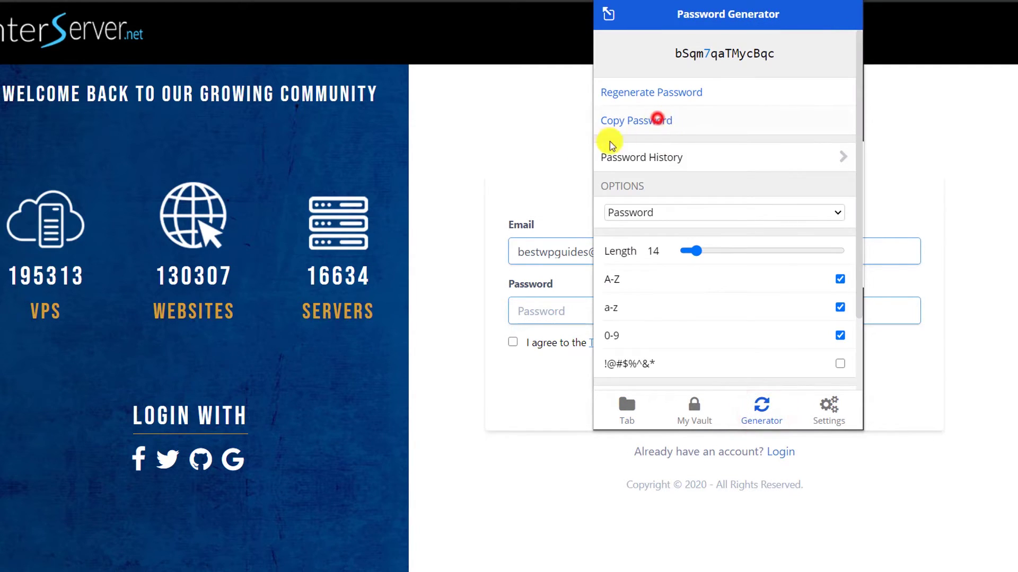
pyautogui.click(526, 162)
# - Paste the password, agree to the Terms of Service and create the new account
pyautogui.click(586, 307)
pyautogui.hotkey('ctrl', 'v')
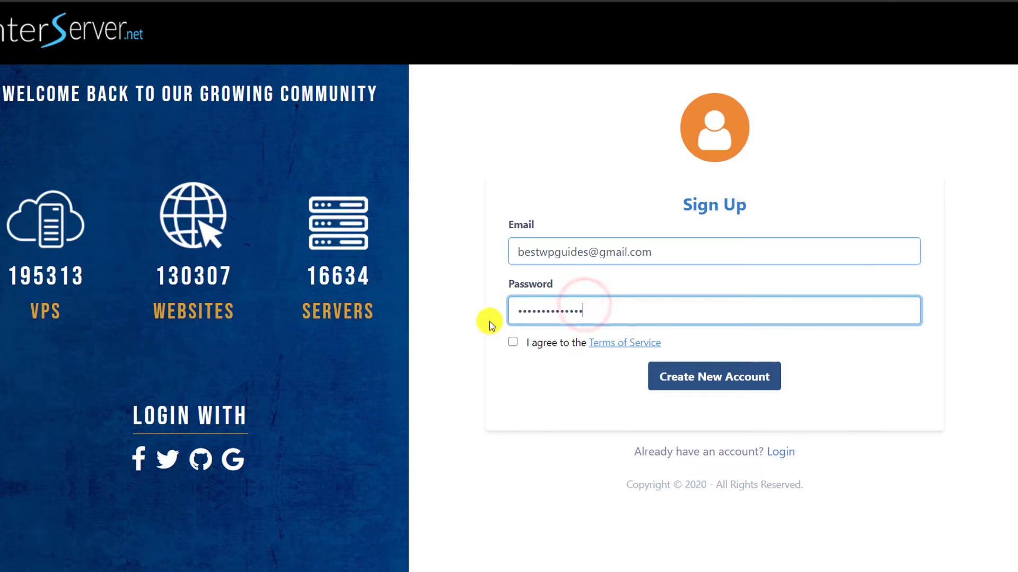
pyautogui.click(512, 341)
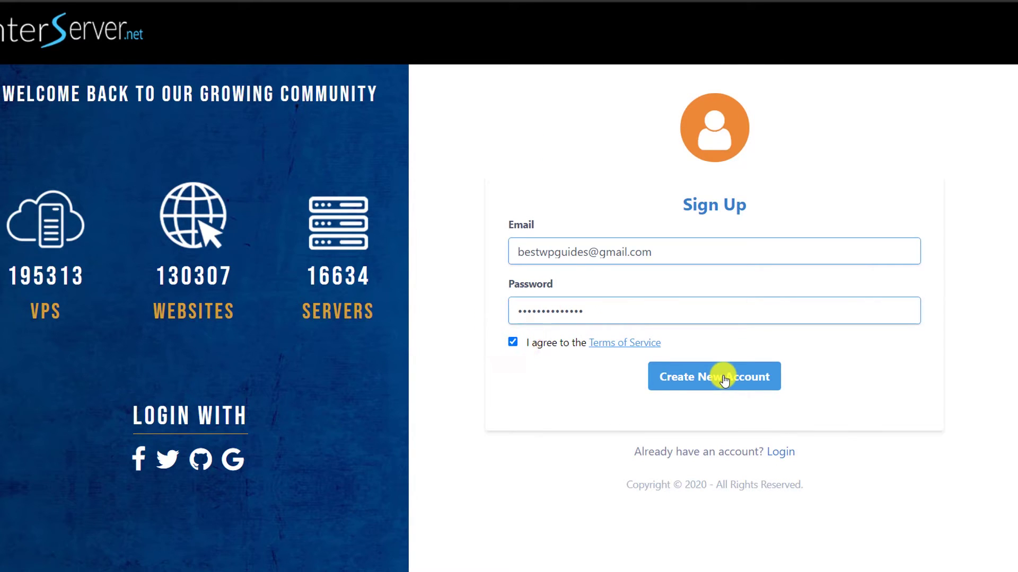
pyautogui.click(724, 379)
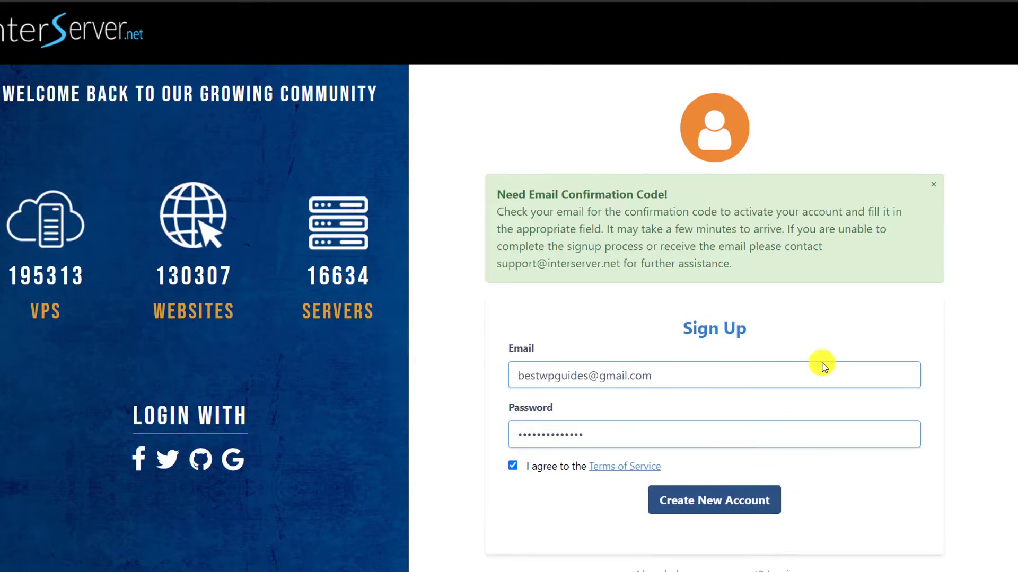
# - Paste the emailed security code and submit it to activate the account
pyautogui.scroll(-1, 790, 341)
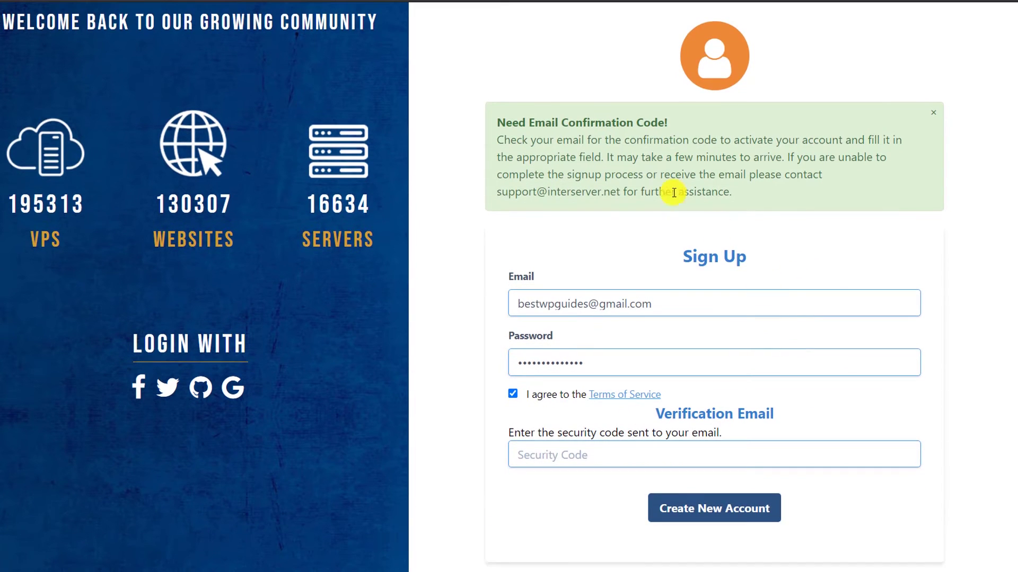
pyautogui.click(564, 455)
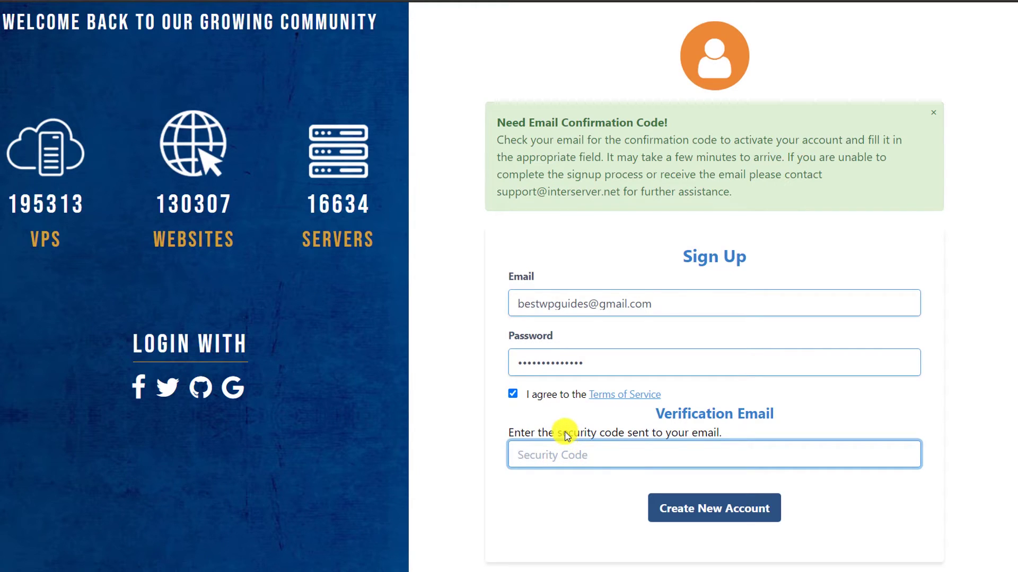
pyautogui.hotkey('ctrl', 'v')
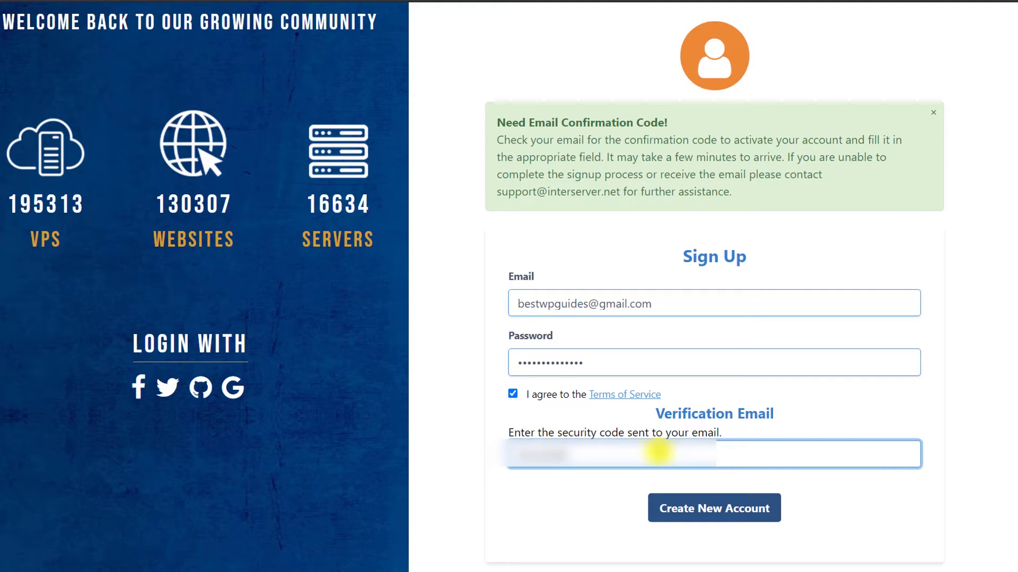
pyautogui.click(693, 508)
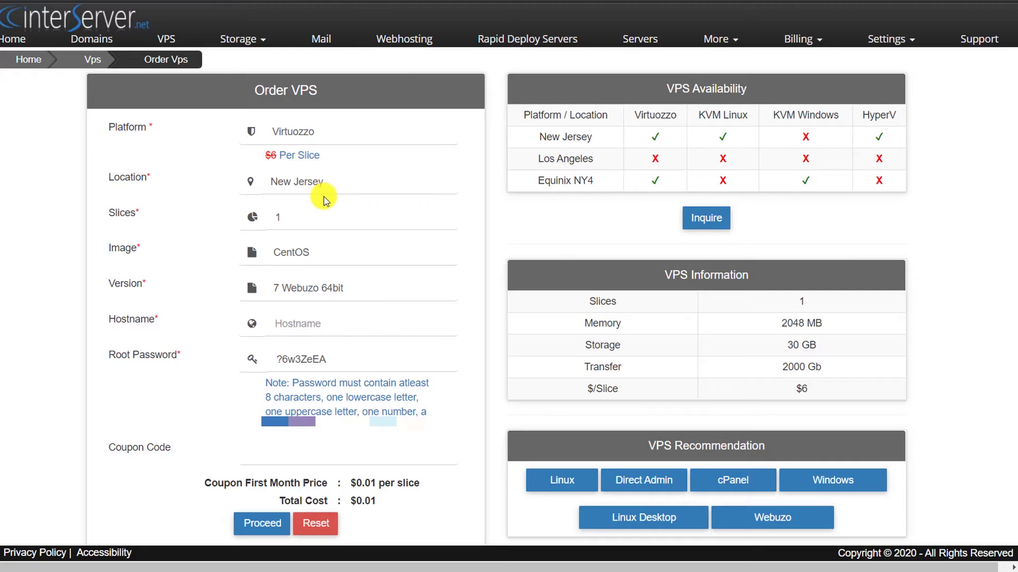
# - Try the Equinix NY4 and Los Angeles locations, then keep New Jersey with one slice
pyautogui.scroll(-1, 325, 200)
pyautogui.click(293, 161)
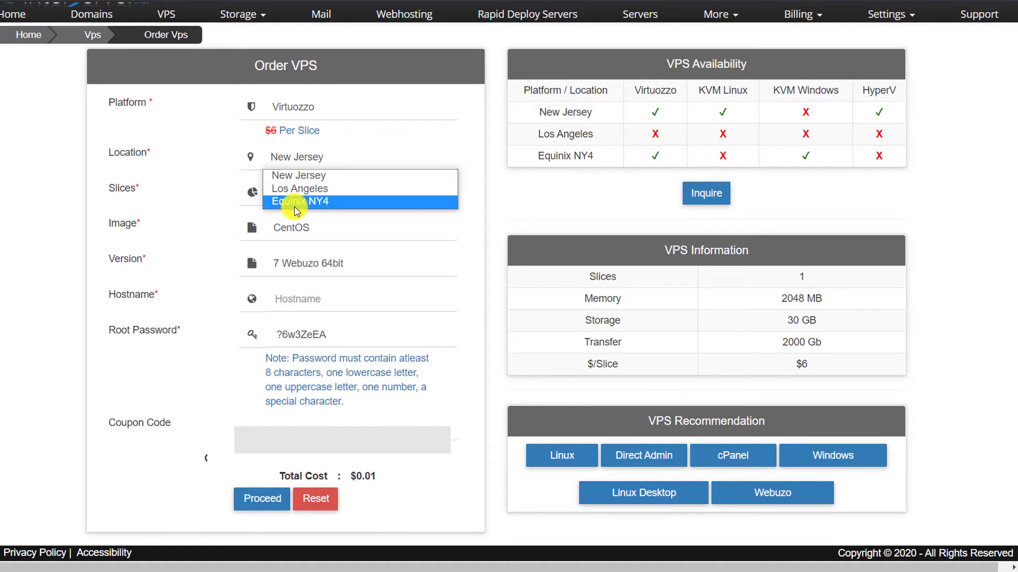
pyautogui.click(297, 203)
pyautogui.click(298, 157)
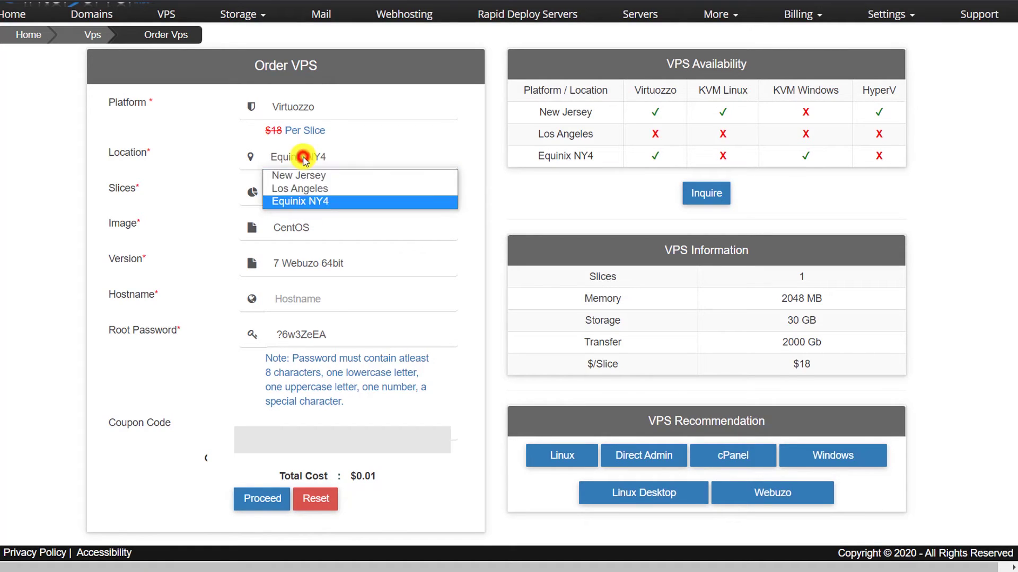
pyautogui.click(294, 189)
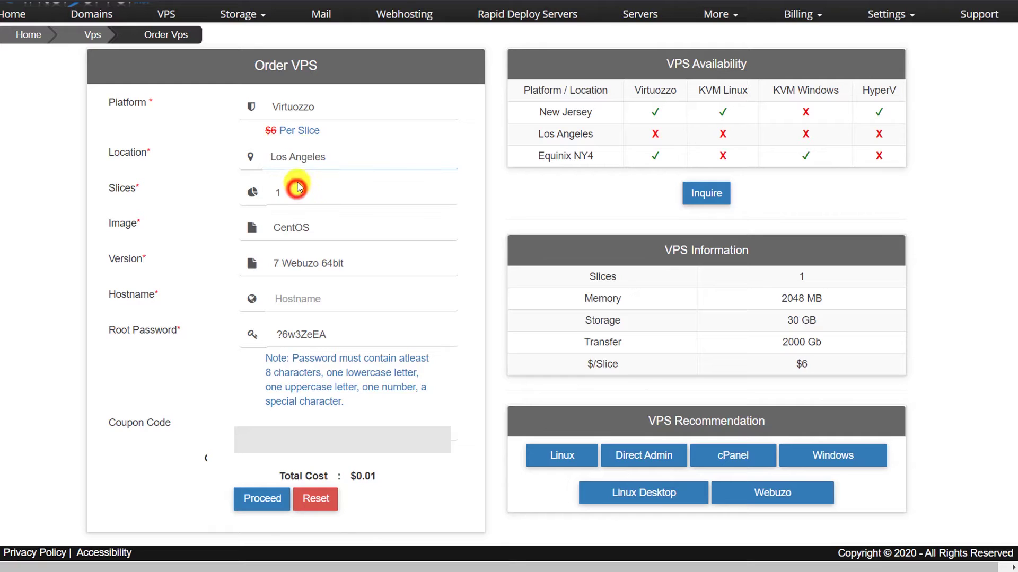
pyautogui.click(305, 162)
pyautogui.click(305, 173)
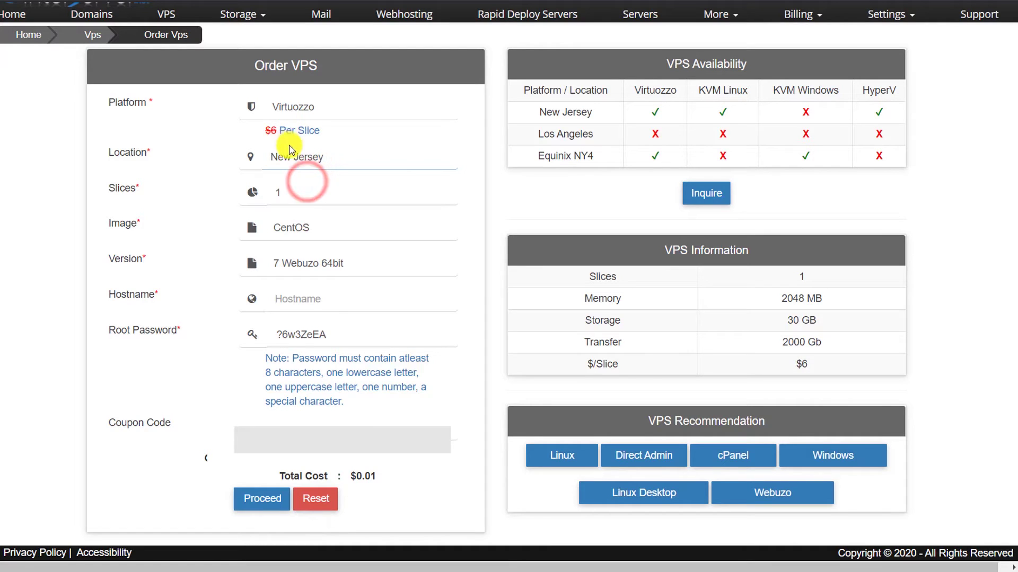
pyautogui.click(283, 165)
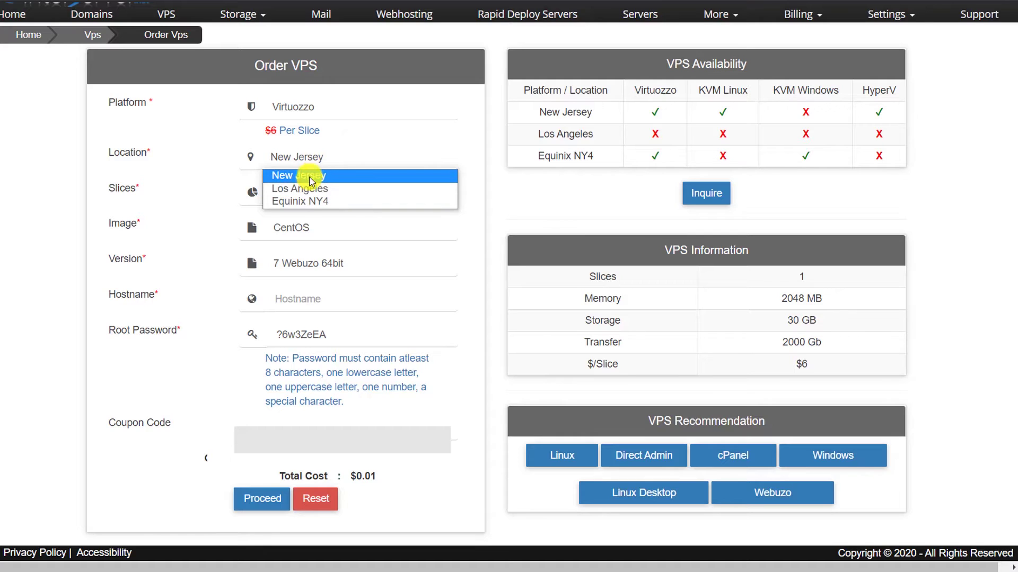
pyautogui.click(306, 176)
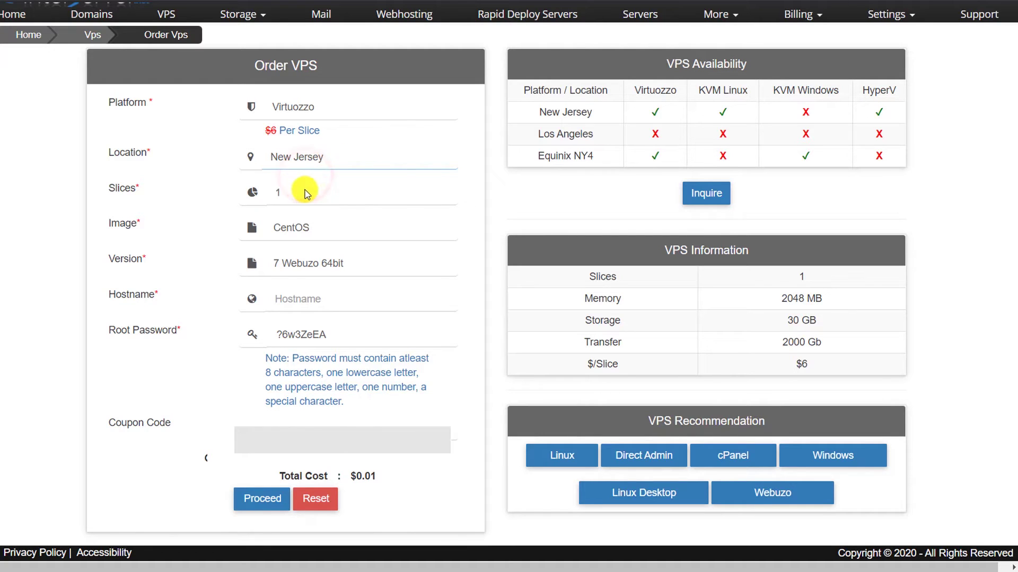
pyautogui.click(301, 189)
pyautogui.click(285, 194)
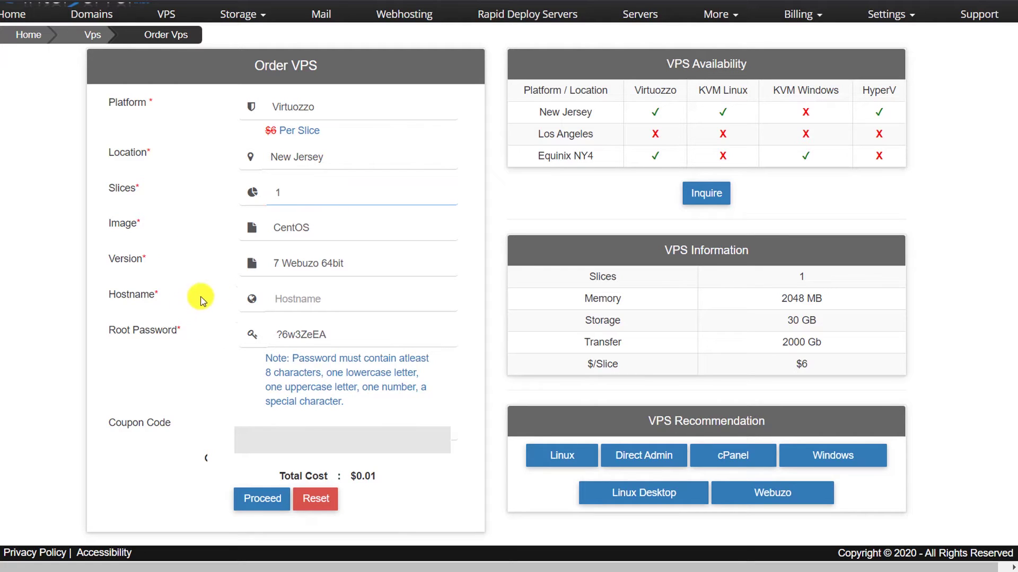
# - Enter demowp as the server hostname and submit the order
pyautogui.click(273, 300)
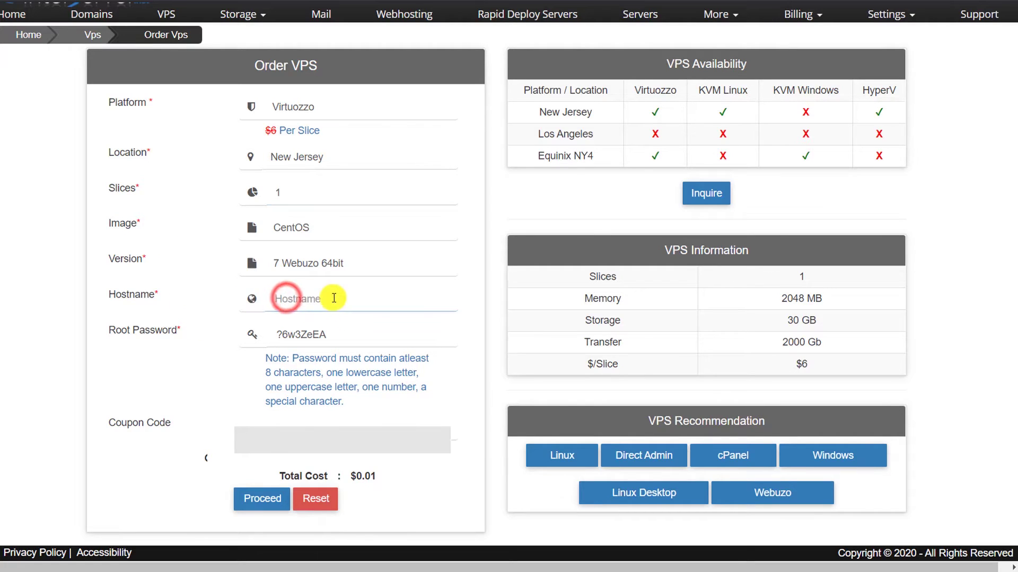
pyautogui.write('demowp')
pyautogui.press('Return')
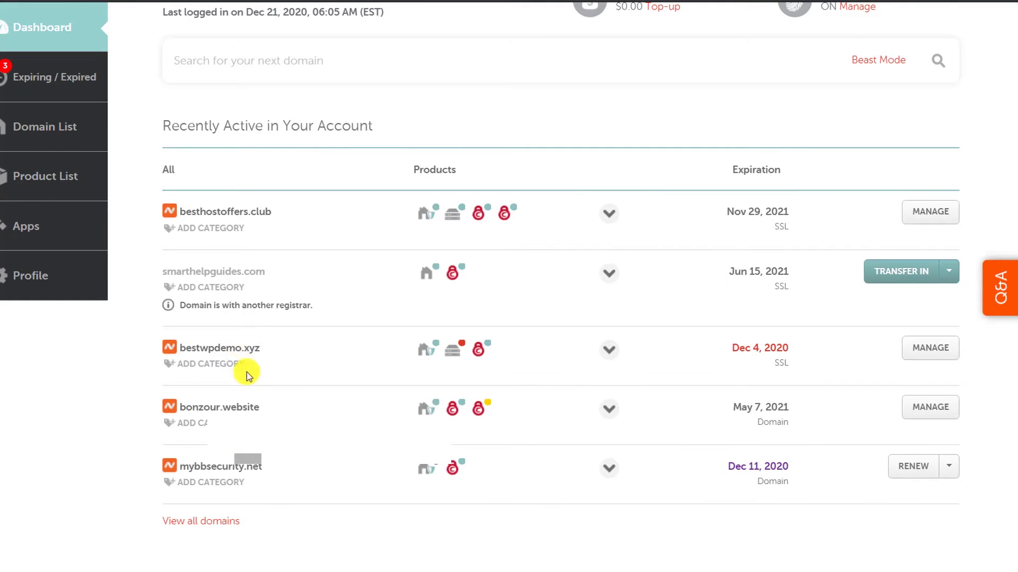
# - Copy bestwpdemo.xyz from the Namecheap domain list and paste it over the demowp hostname
pyautogui.moveTo(243, 347); pyautogui.dragTo(179, 347)
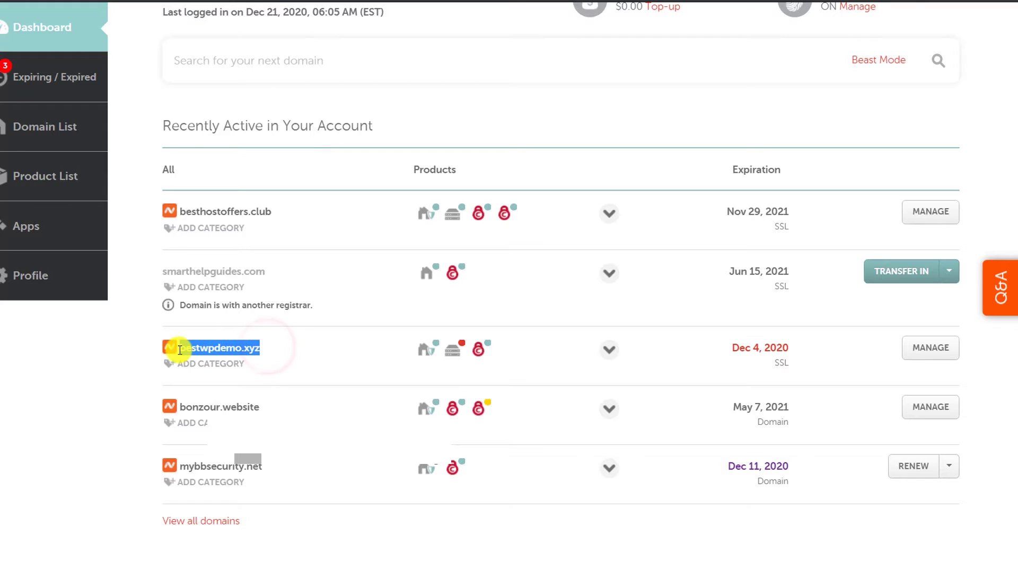
pyautogui.rightClick(208, 354)
pyautogui.click(213, 363)
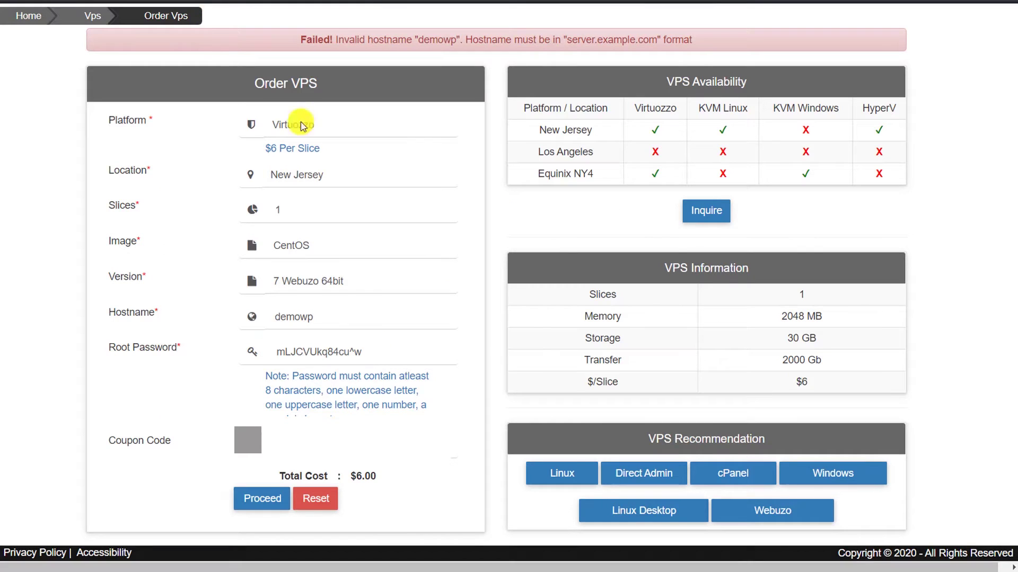
pyautogui.moveTo(317, 316); pyautogui.dragTo(240, 318)
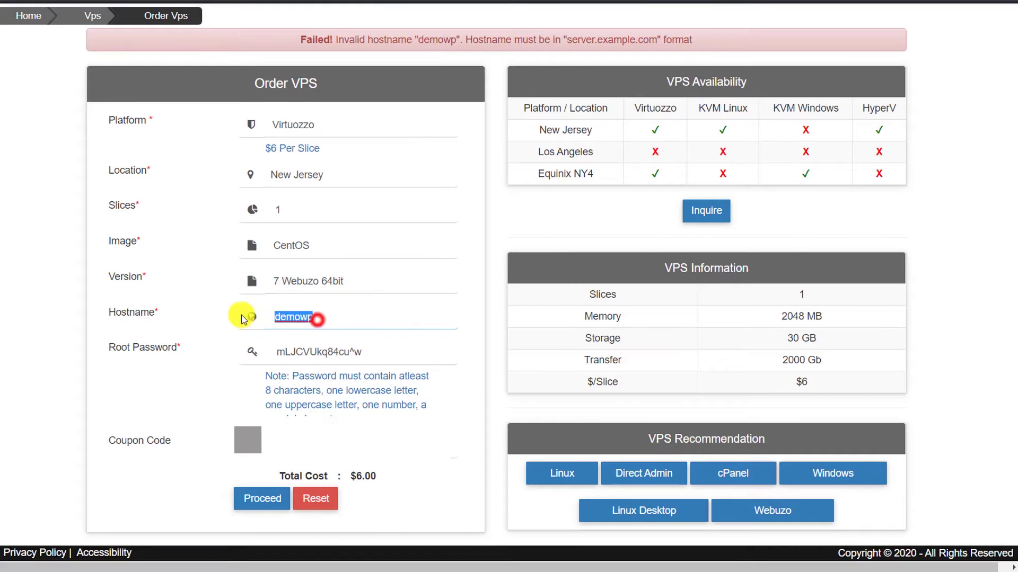
pyautogui.hotkey('ctrl', 'v')
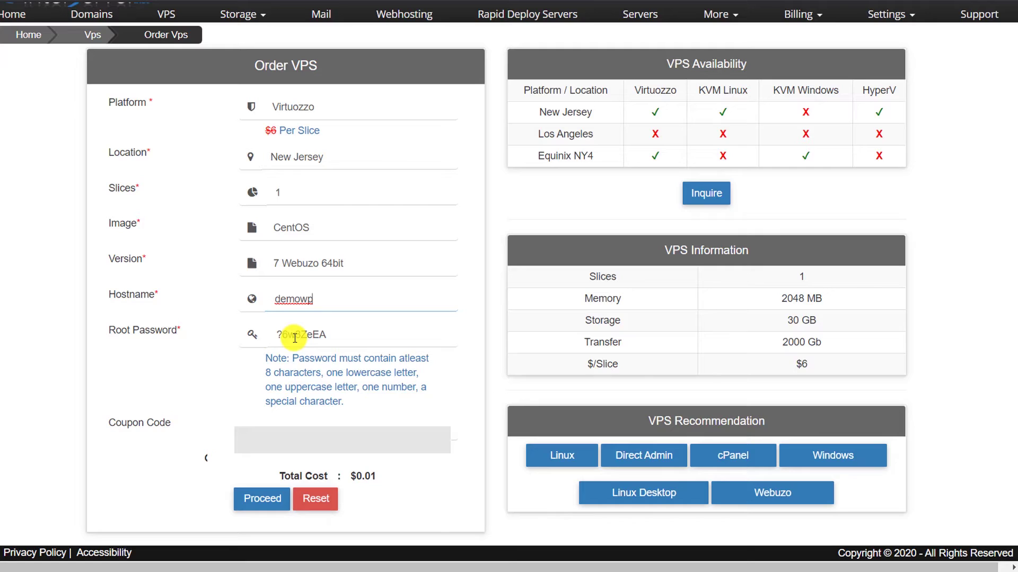
# - Replace the root password with a new one and apply the coupon to update the total
pyautogui.moveTo(335, 334); pyautogui.dragTo(256, 324)
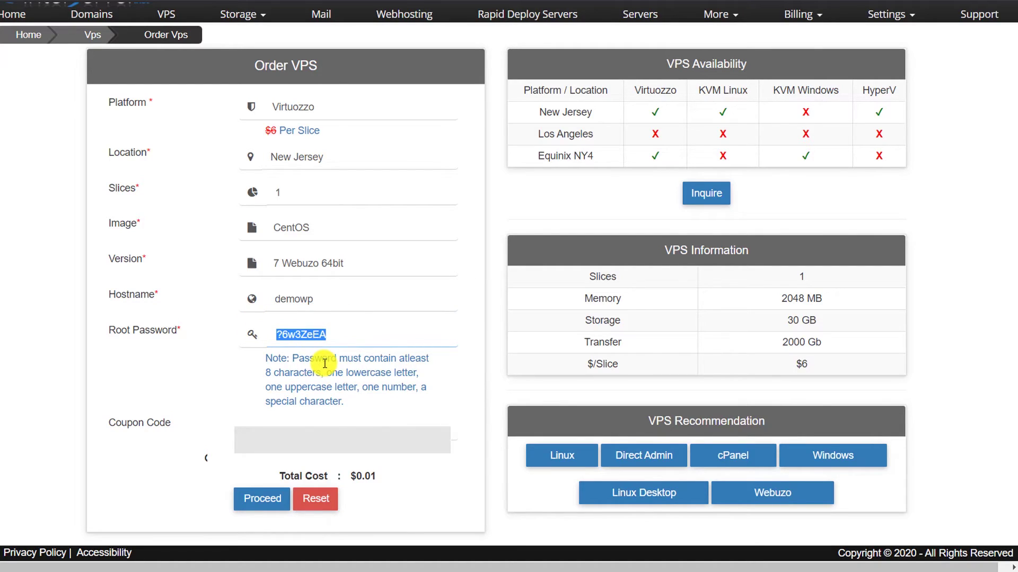
pyautogui.press('BackSpace')
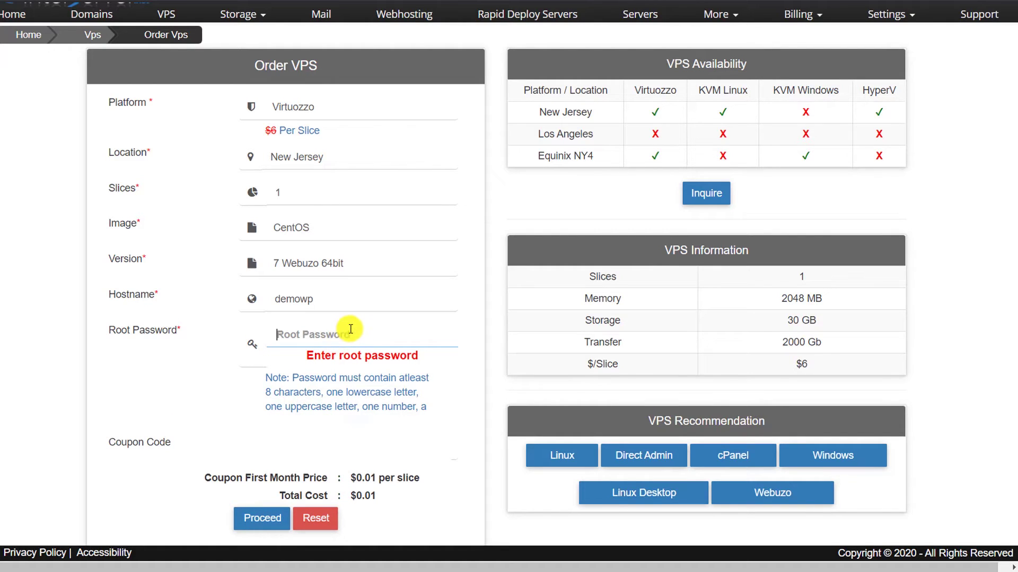
pyautogui.hotkey('ctrl', 'v')
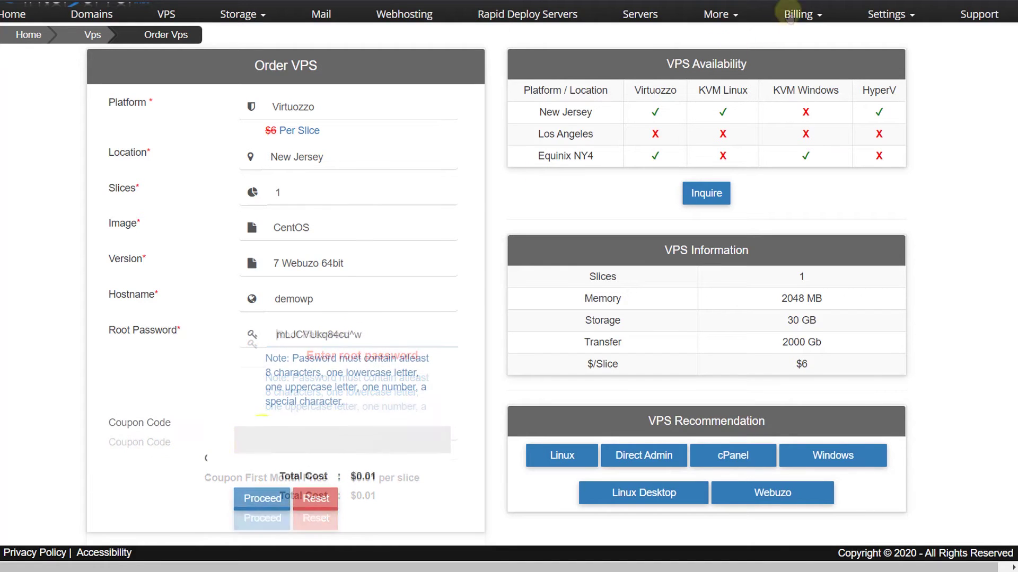
pyautogui.click(301, 440)
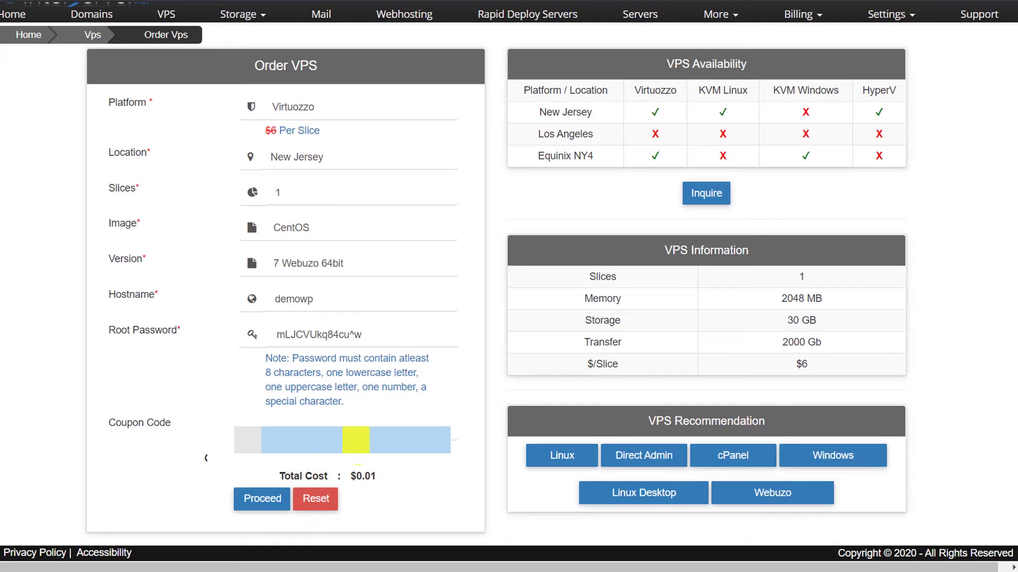
pyautogui.click(372, 477)
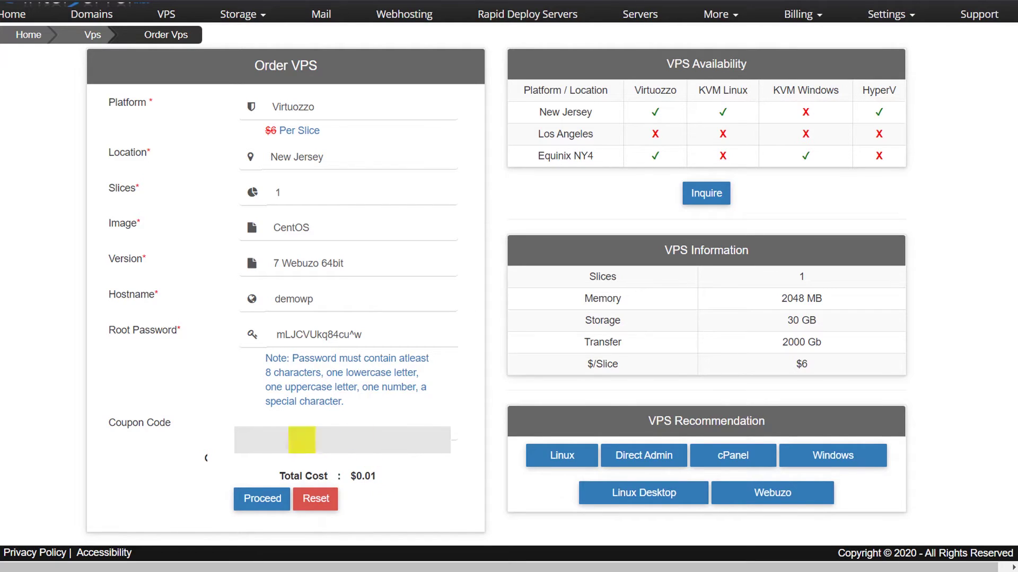
# - Review the VPS order form and its $0.01 total, then proceed to the order summary
pyautogui.scroll(1, 529, 207)
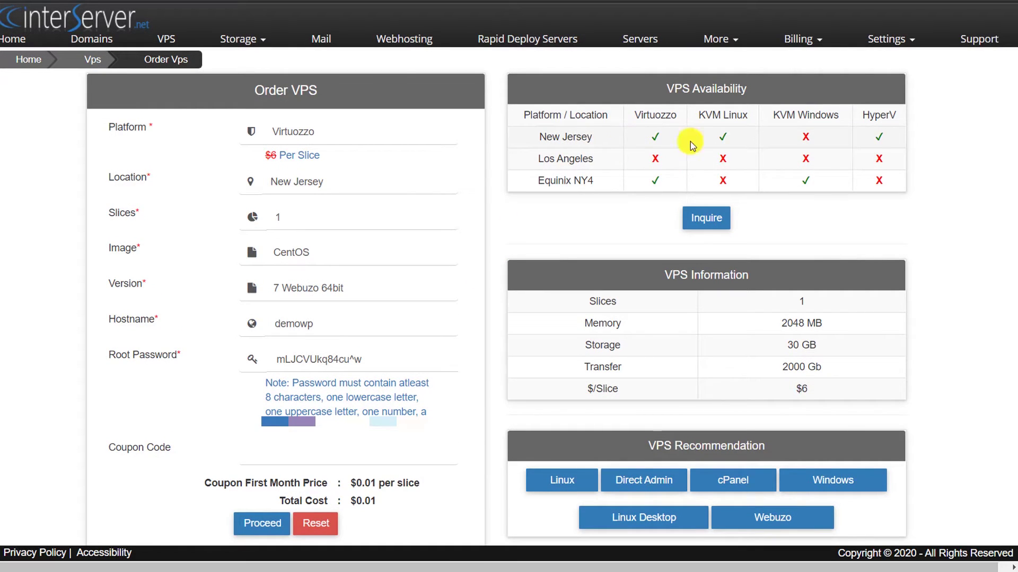
pyautogui.scroll(-1, 554, 206)
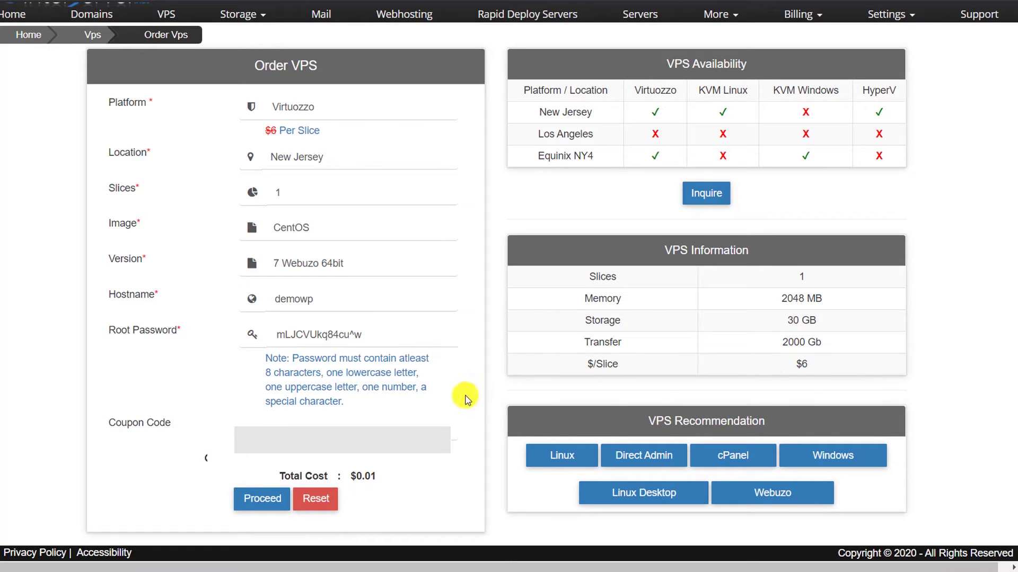
pyautogui.click(249, 501)
# - Agree to the offer terms and place the VPS order
pyautogui.click(399, 457)
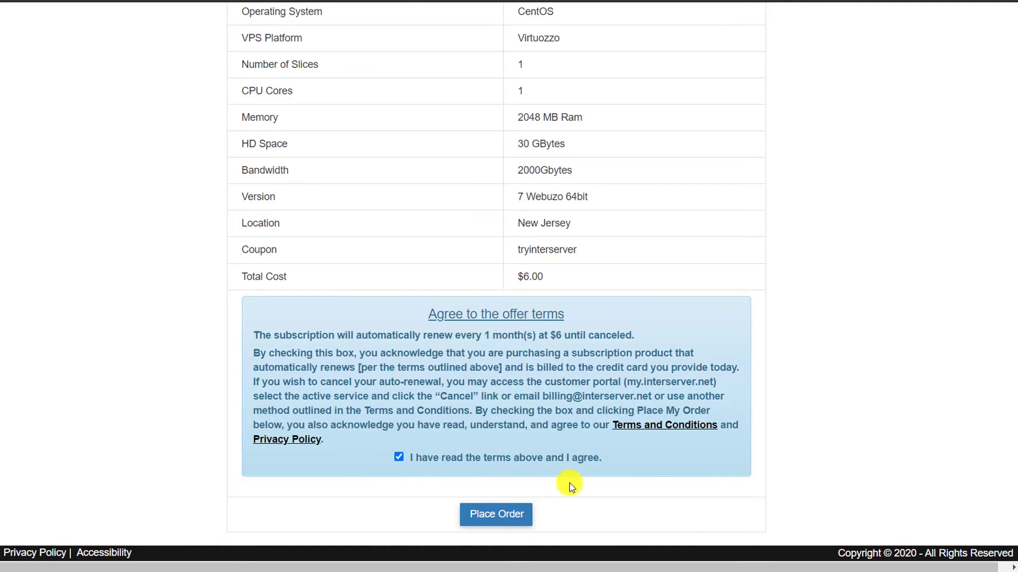
pyautogui.click(508, 515)
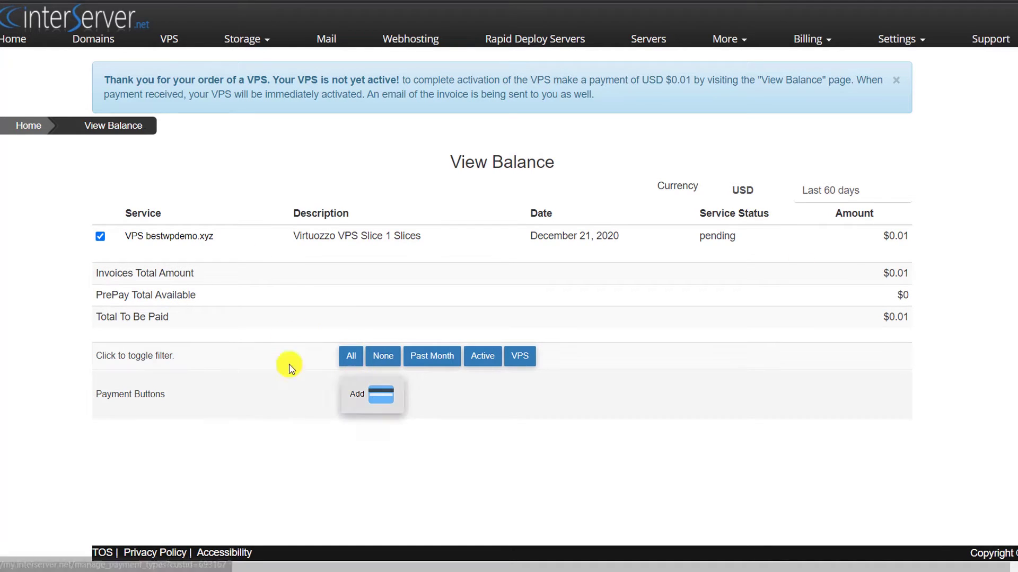
# - Pay the pending $0.01 invoice with the saved card, leaving the security code blank
pyautogui.click(376, 400)
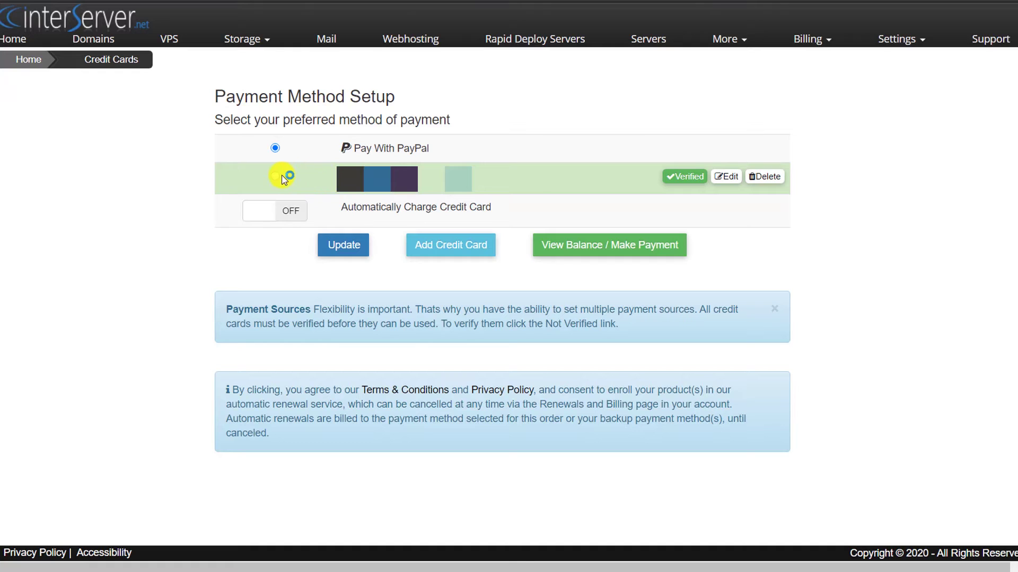
pyautogui.click(275, 177)
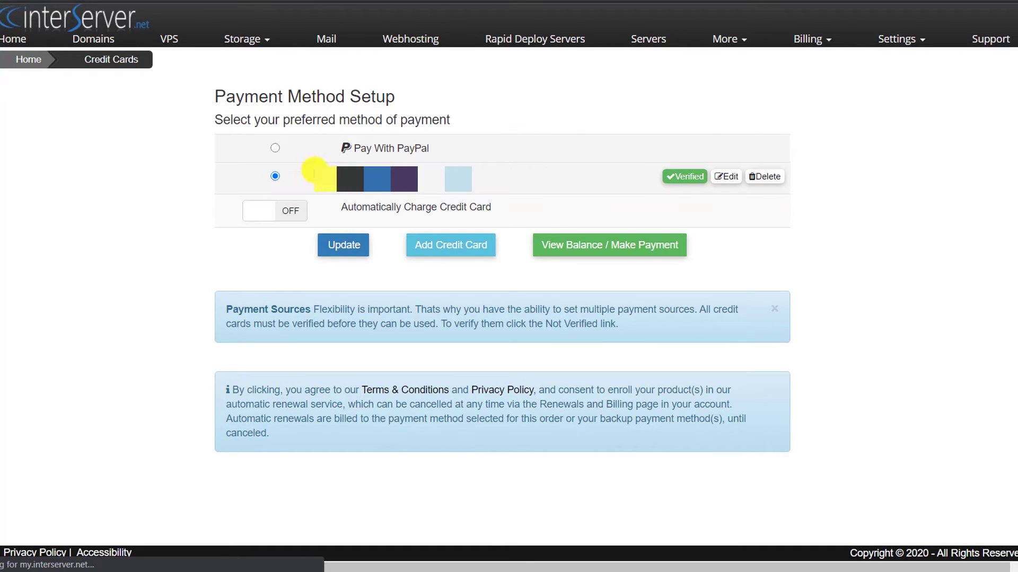
pyautogui.click(628, 247)
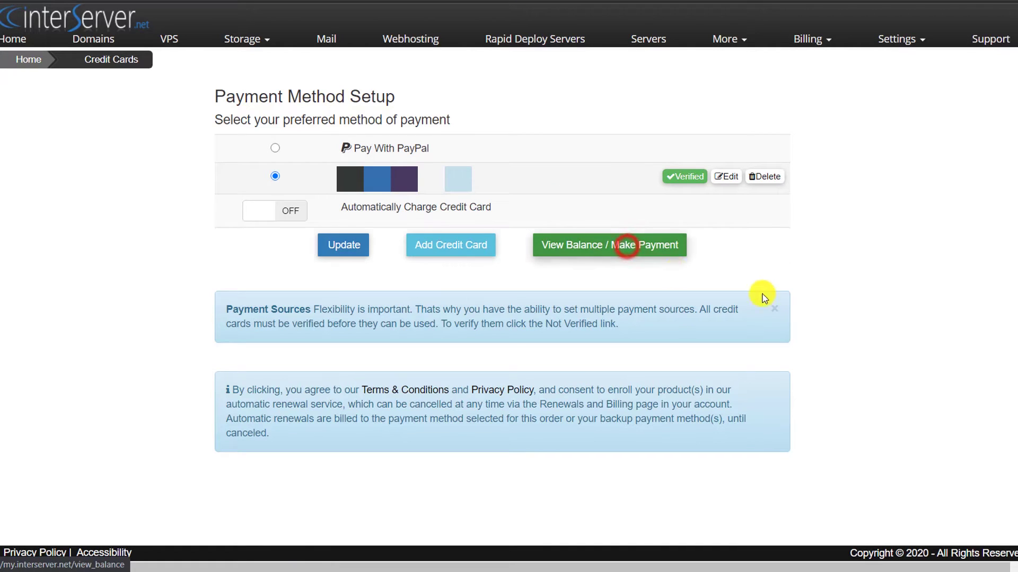
pyautogui.click(347, 290)
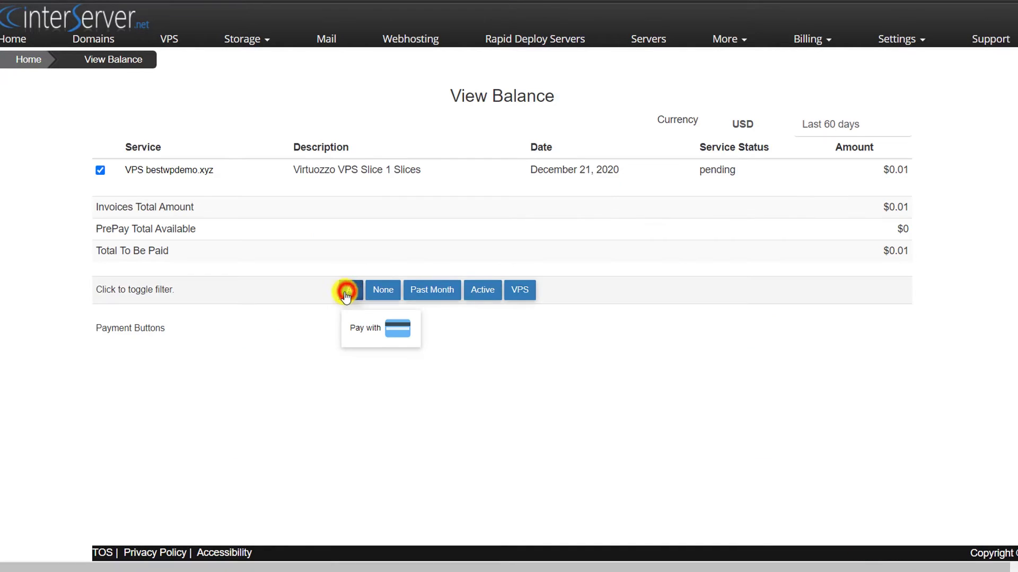
pyautogui.click(397, 327)
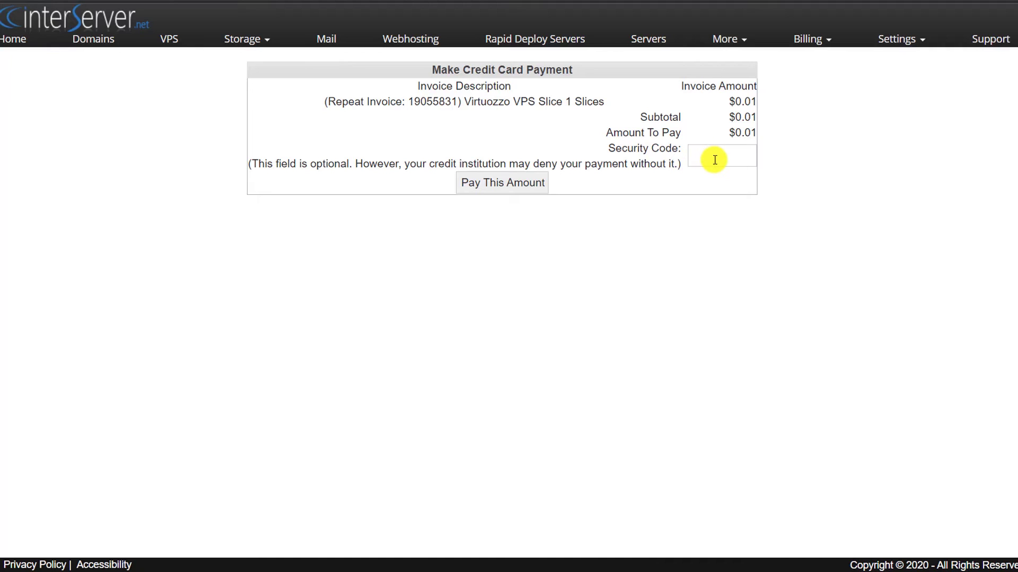
pyautogui.press('Tab')
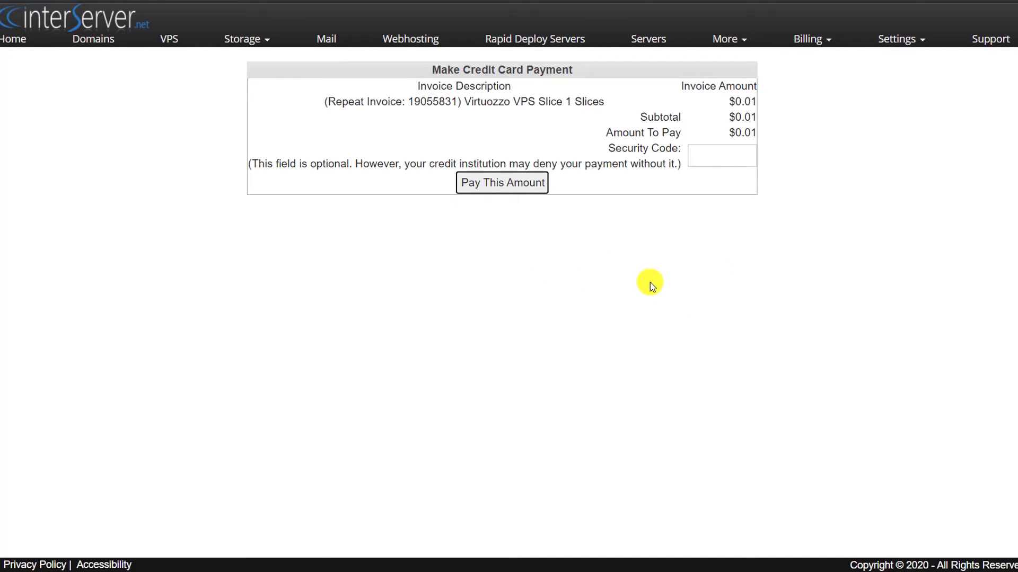
pyautogui.press('Return')
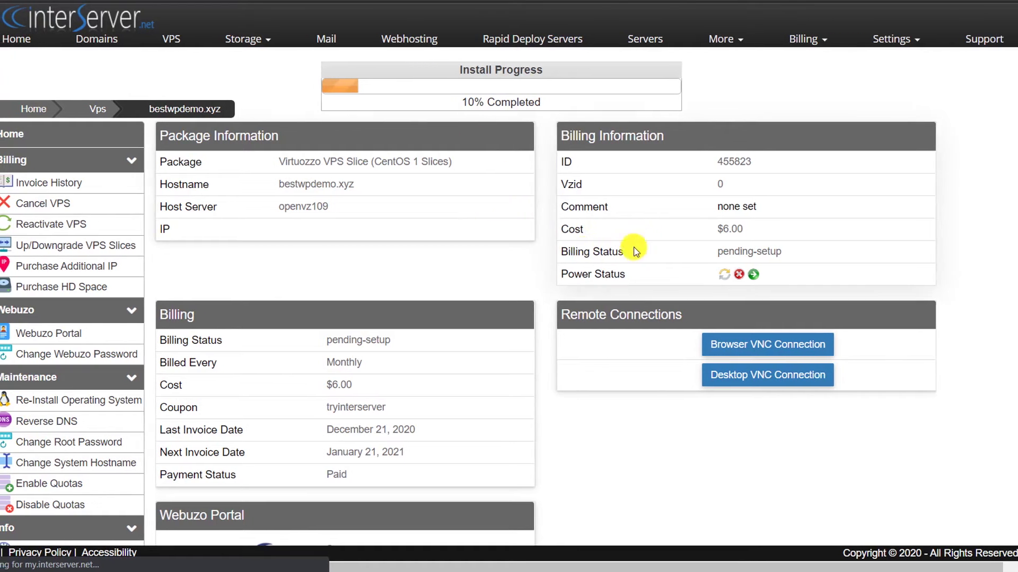
# - Scroll the bestwpdemo.xyz VPS page showing installation at 10% completed
pyautogui.hscroll(-1, 583, 252)
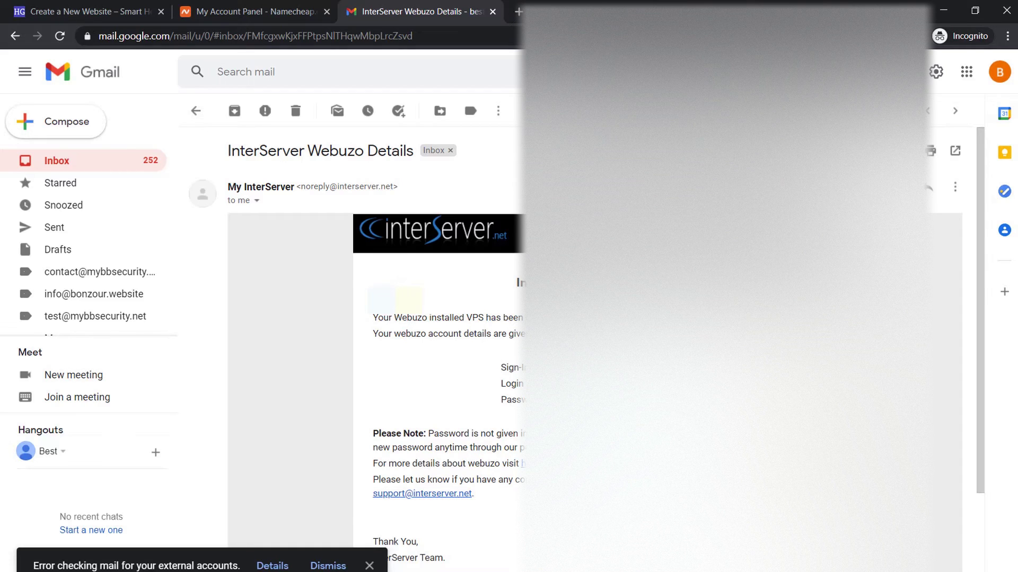
# - Mark both InterServer emails in the inbox as unread
pyautogui.click(42, 160)
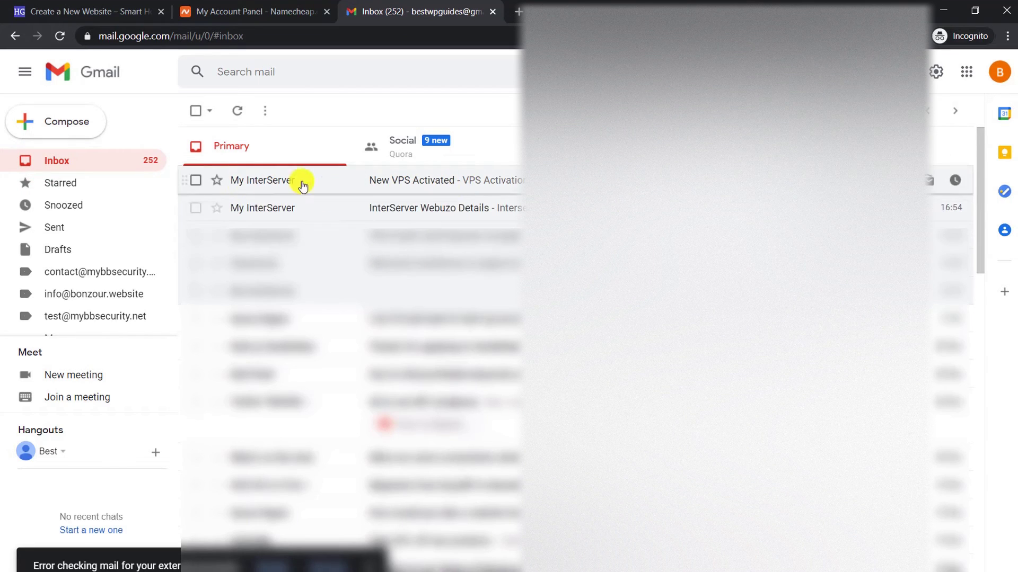
pyautogui.click(196, 180)
pyautogui.click(196, 208)
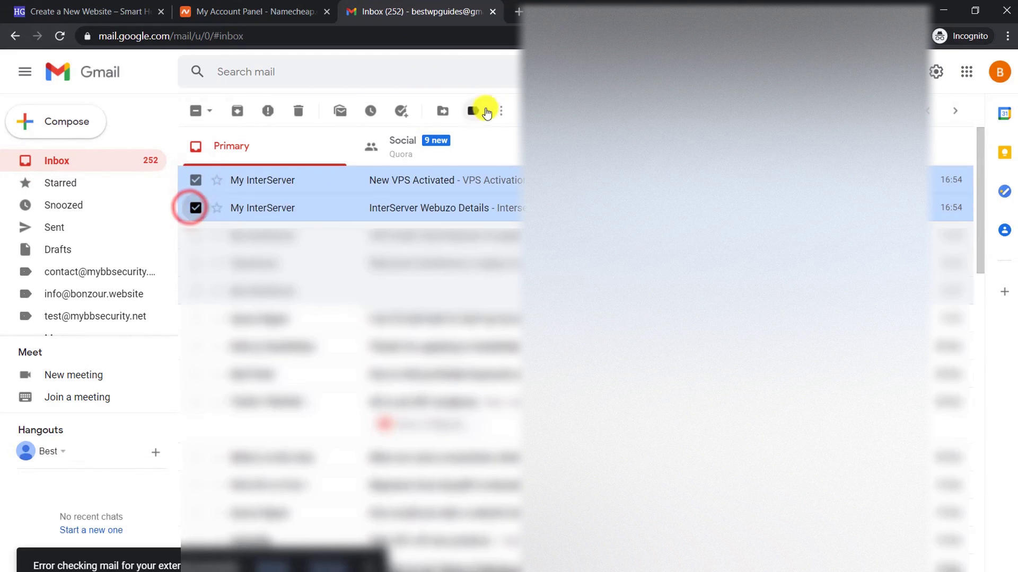
pyautogui.click(496, 112)
pyautogui.click(517, 139)
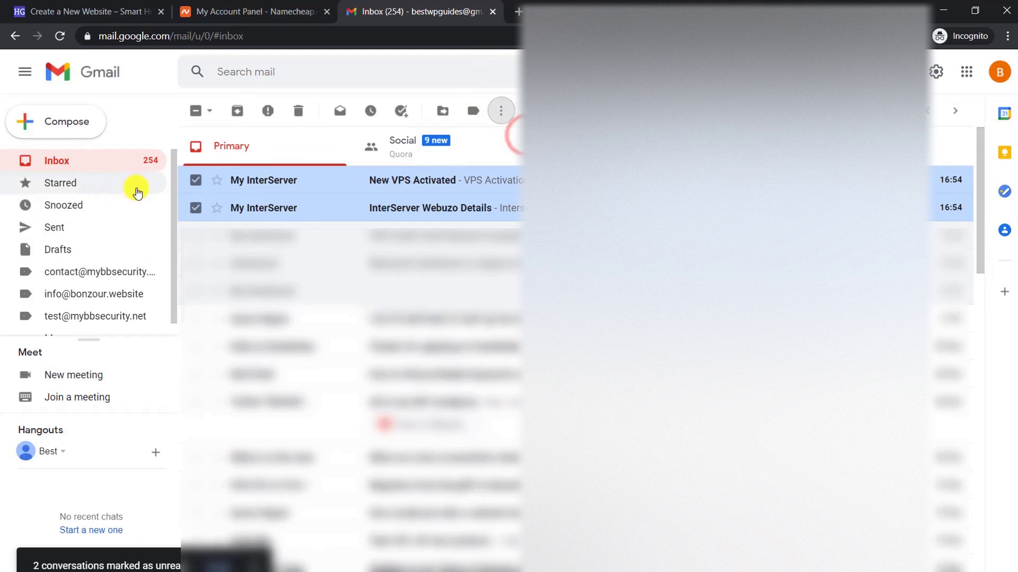
# - Deselect the emails, open Webuzo Details and follow its set-password link
pyautogui.click(191, 180)
pyautogui.click(194, 207)
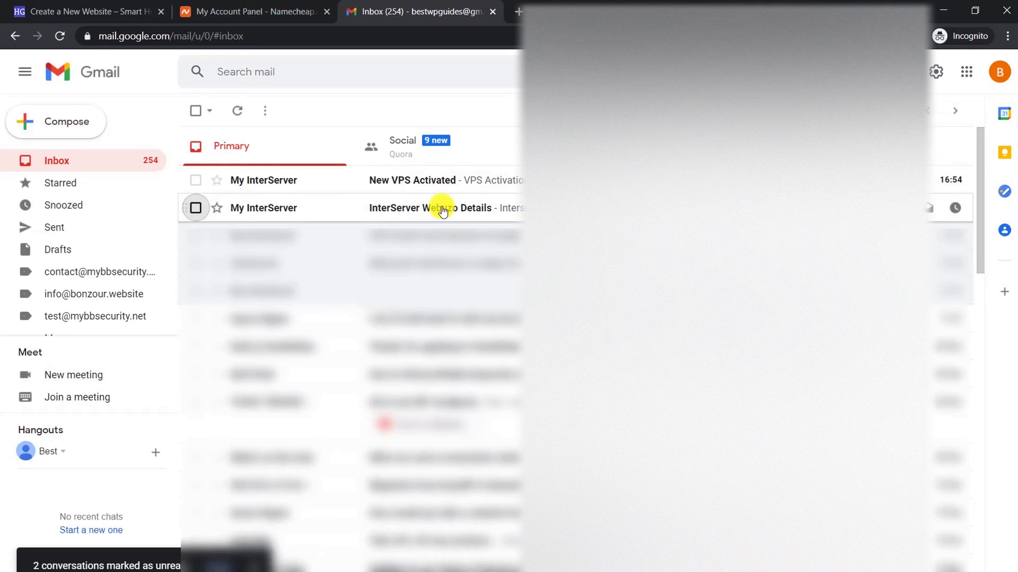
pyautogui.click(419, 212)
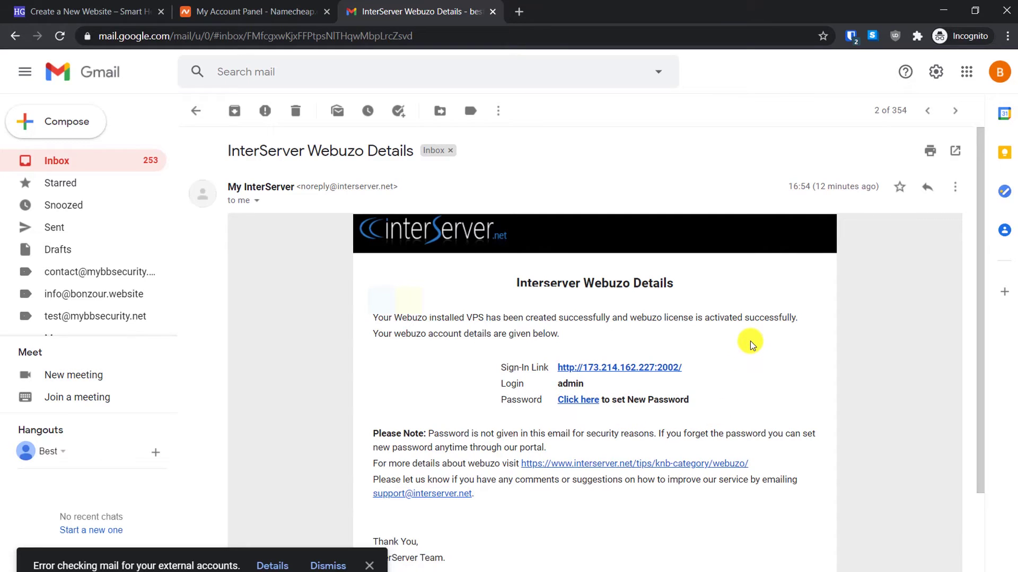
pyautogui.click(576, 406)
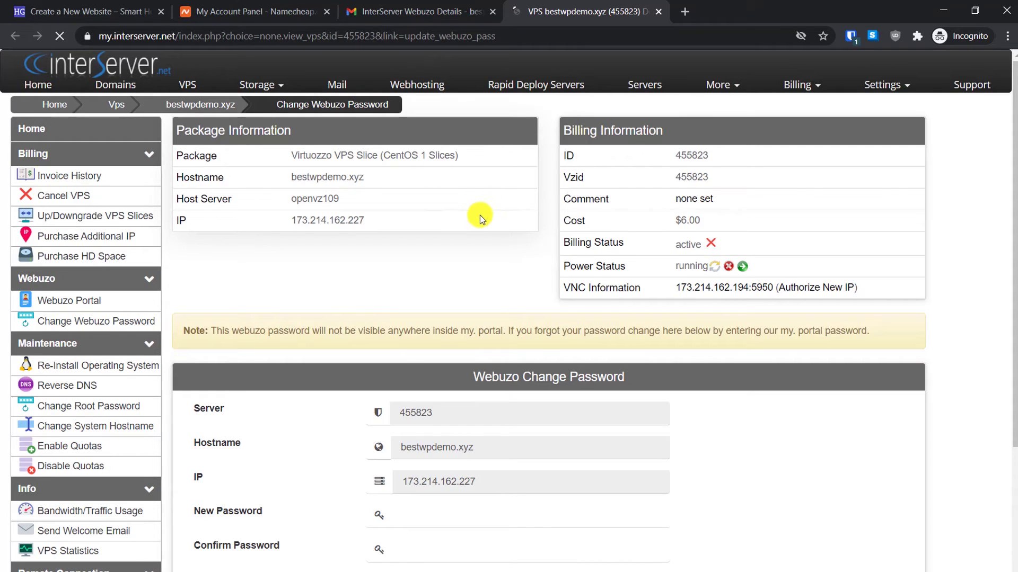
# - Generate a new password and paste it into both New and Confirm Password
pyautogui.scroll(-3, 466, 242)
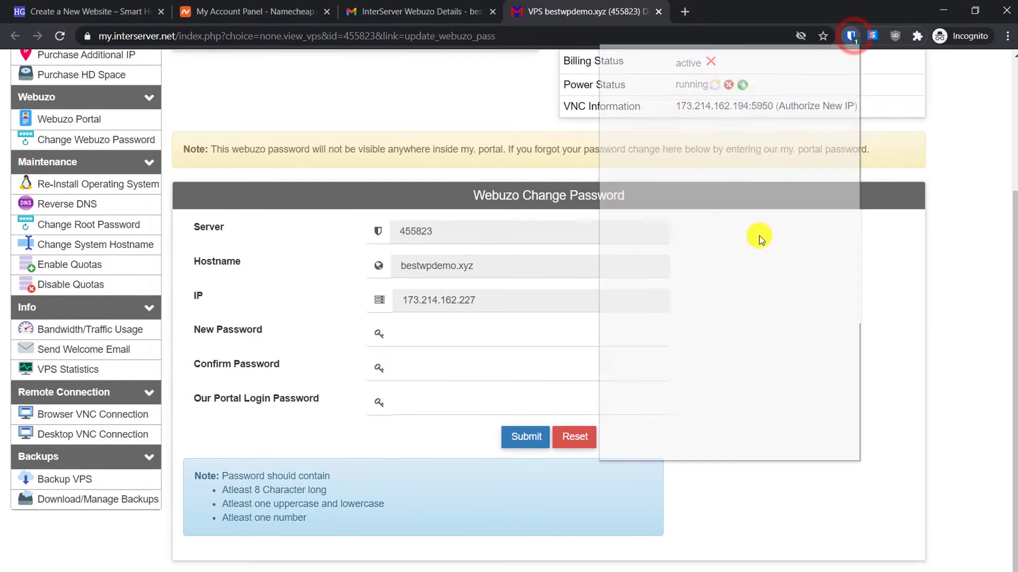
pyautogui.click(762, 439)
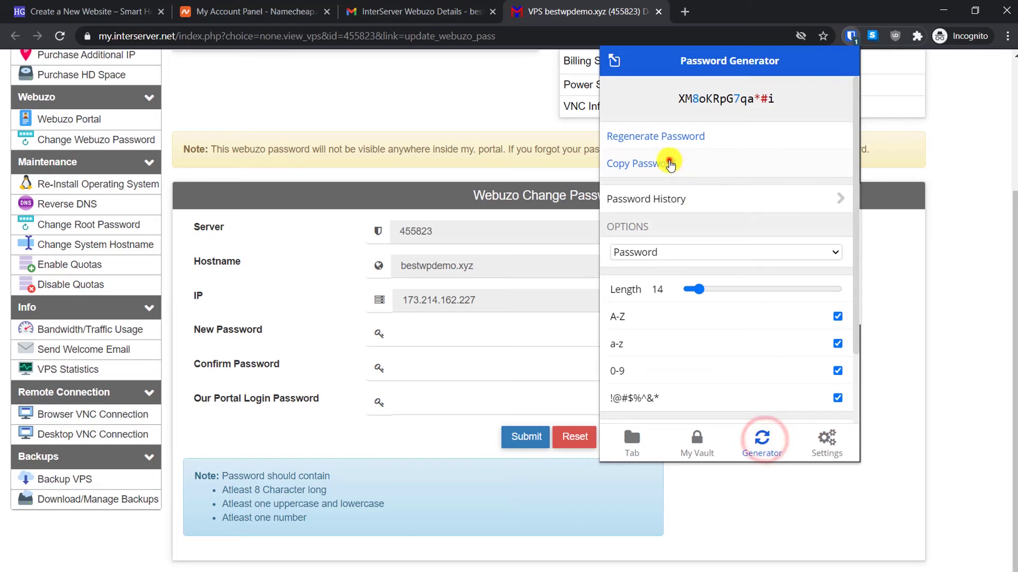
pyautogui.click(666, 162)
pyautogui.click(459, 329)
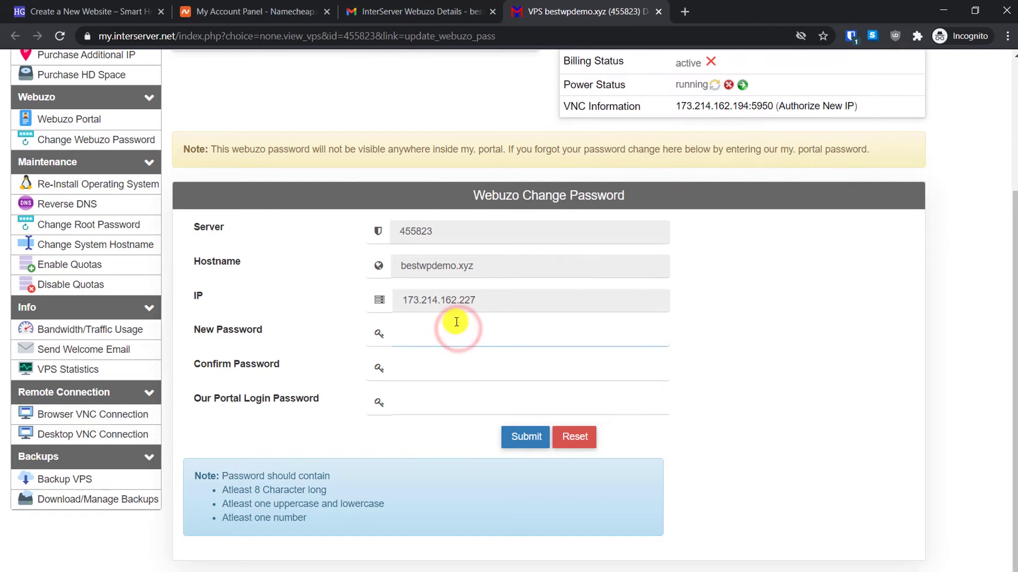
pyautogui.hotkey('ctrl', 'v')
pyautogui.click(445, 367)
pyautogui.hotkey('ctrl', 'v')
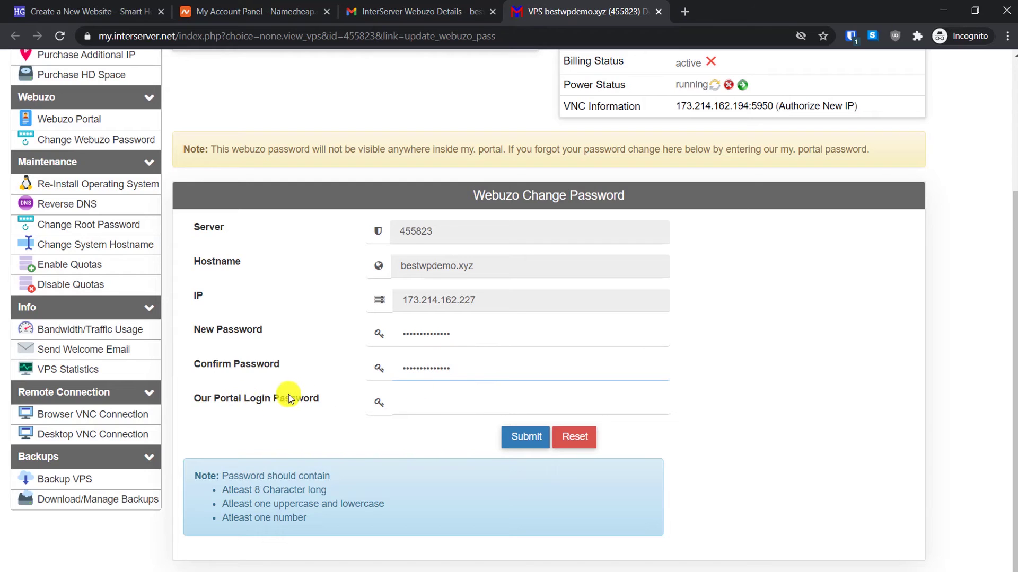
# - Fill in the saved InterServer portal login password and submit the Webuzo password change
pyautogui.click(406, 398)
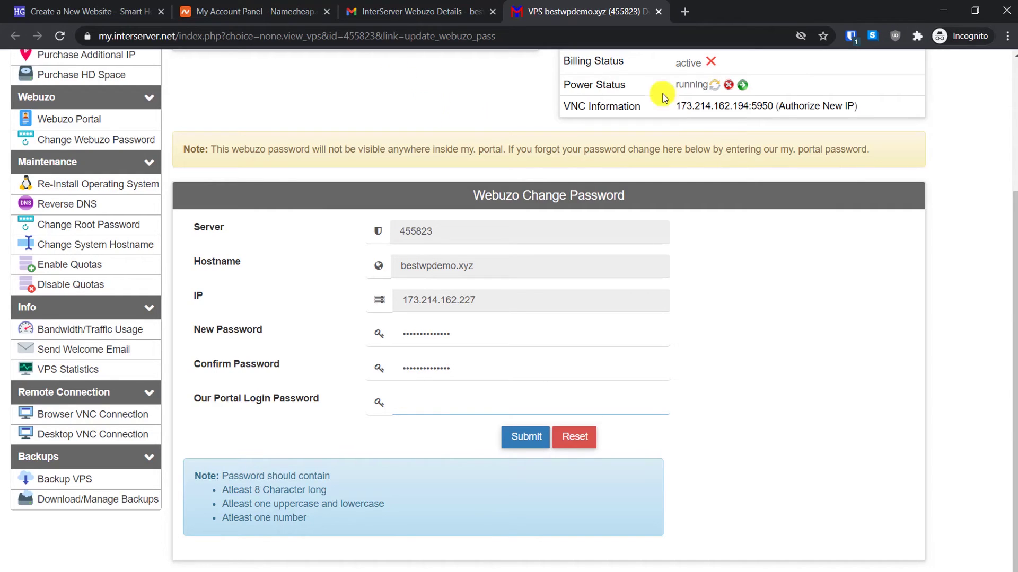
pyautogui.click(851, 36)
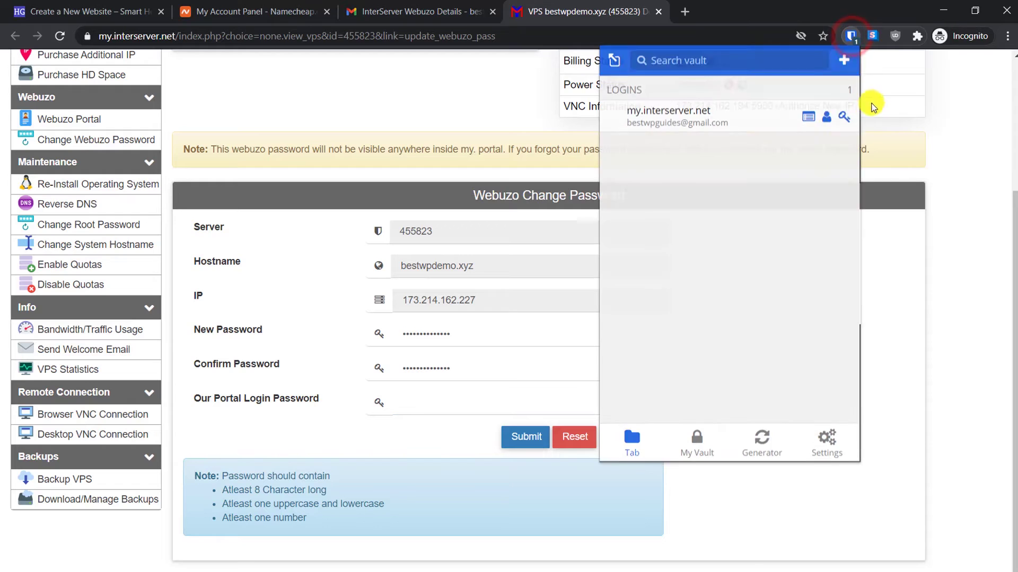
pyautogui.click(842, 118)
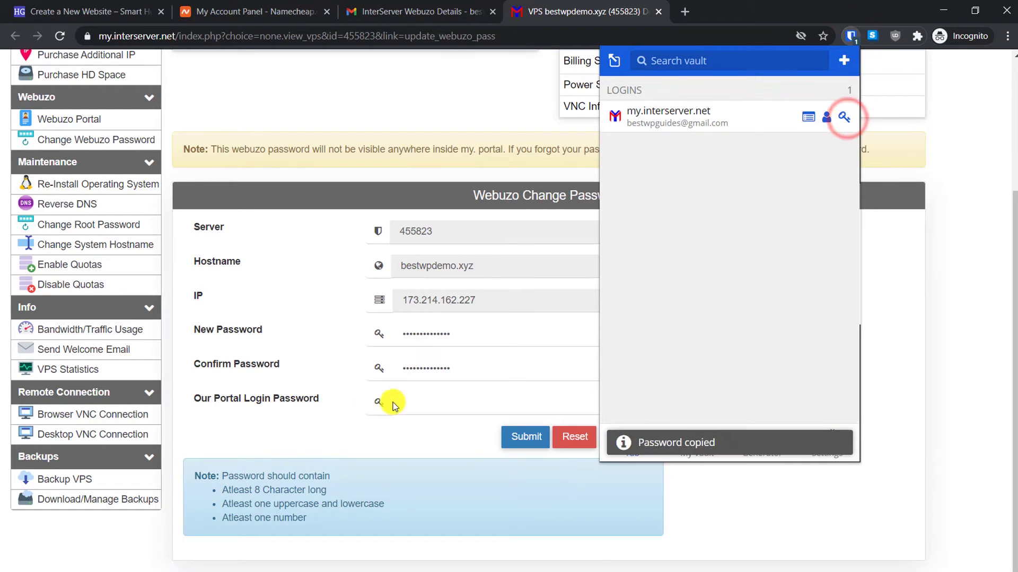
pyautogui.click(417, 397)
pyautogui.hotkey('ctrl', 'v')
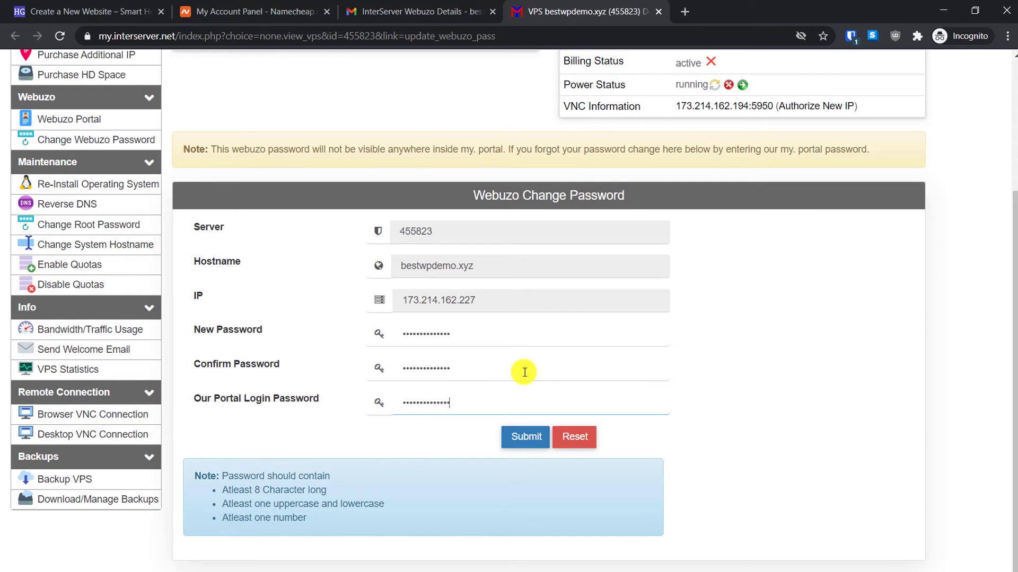
pyautogui.click(523, 436)
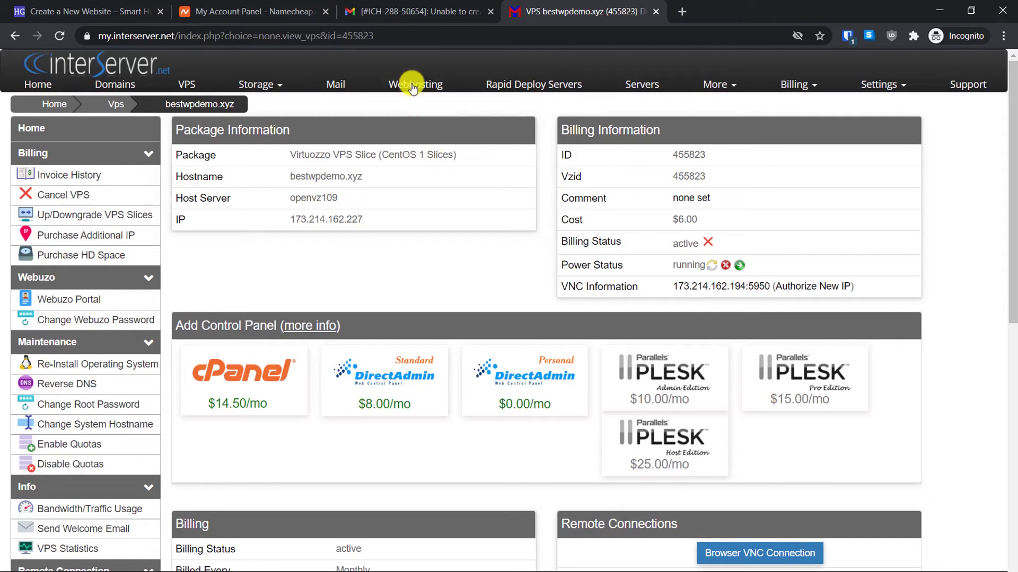
# - Check the support ticket email, then open the Webuzo portal login for the bestwpdemo.xyz VPS
pyautogui.click(435, 14)
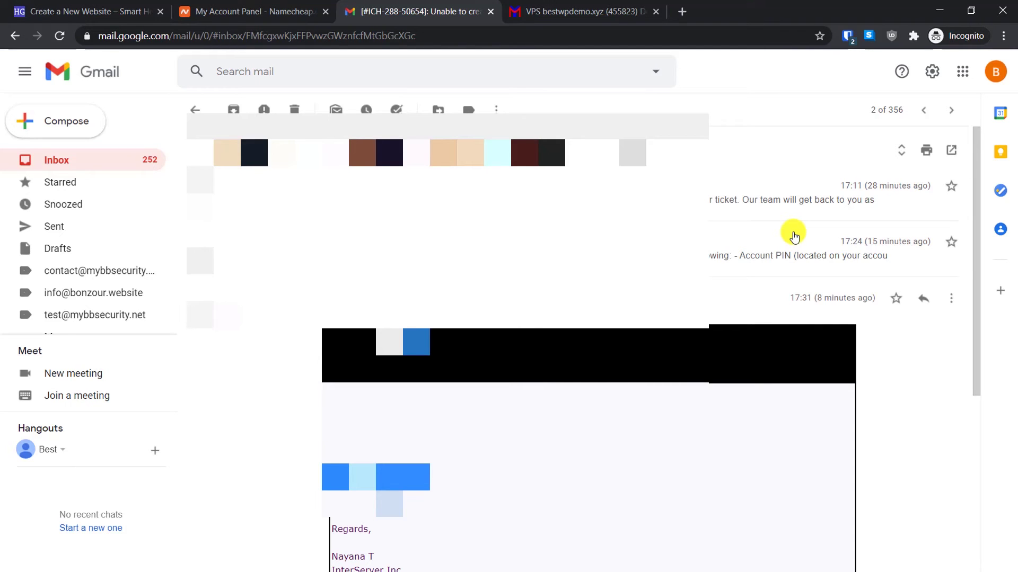
pyautogui.click(558, 10)
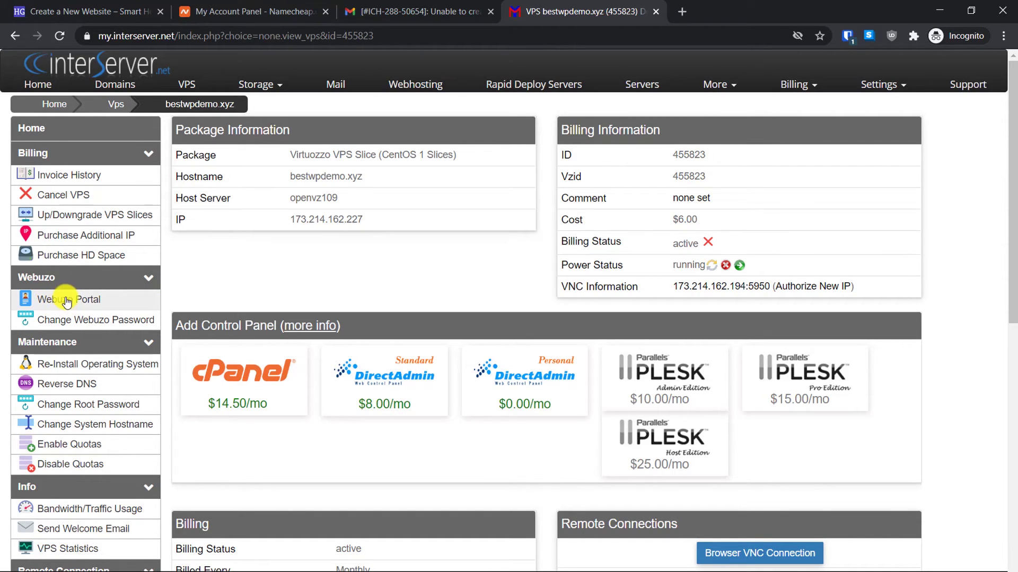
pyautogui.click(65, 300)
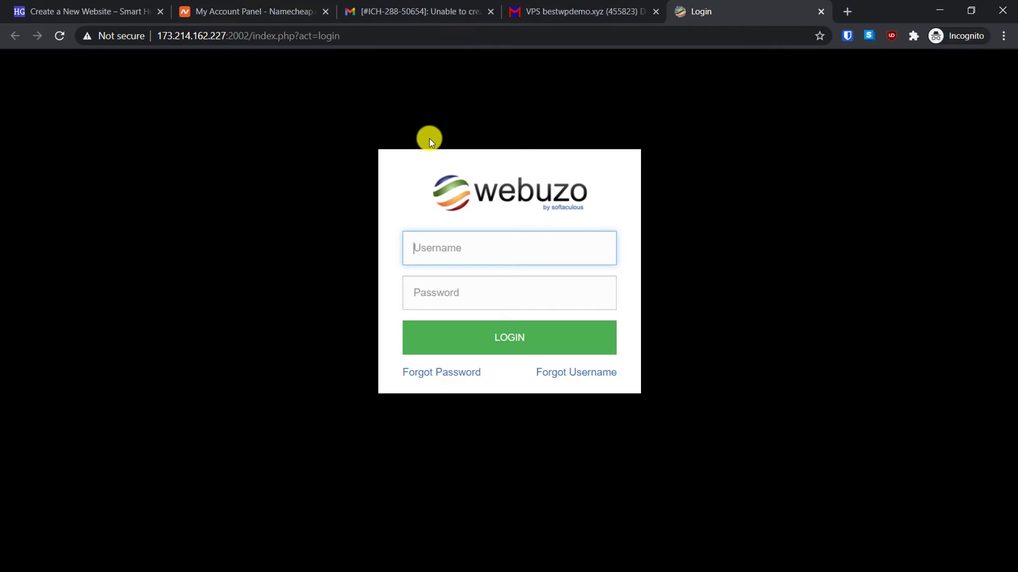
# - Log in to Webuzo as admin with the pasted password and save the login in Bitwarden
pyautogui.click(508, 253)
pyautogui.write('admi')
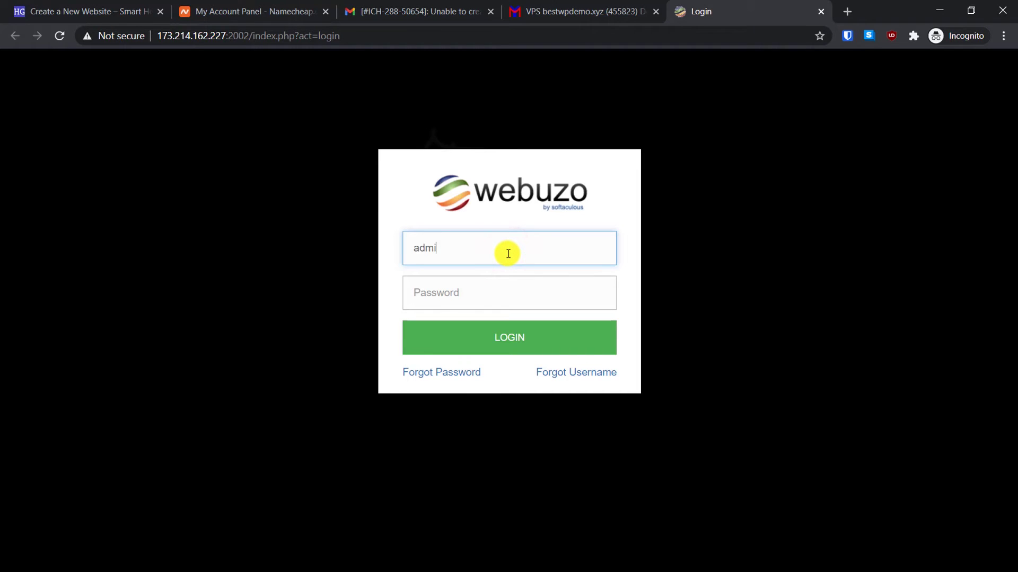
pyautogui.write('n')
pyautogui.click(478, 297)
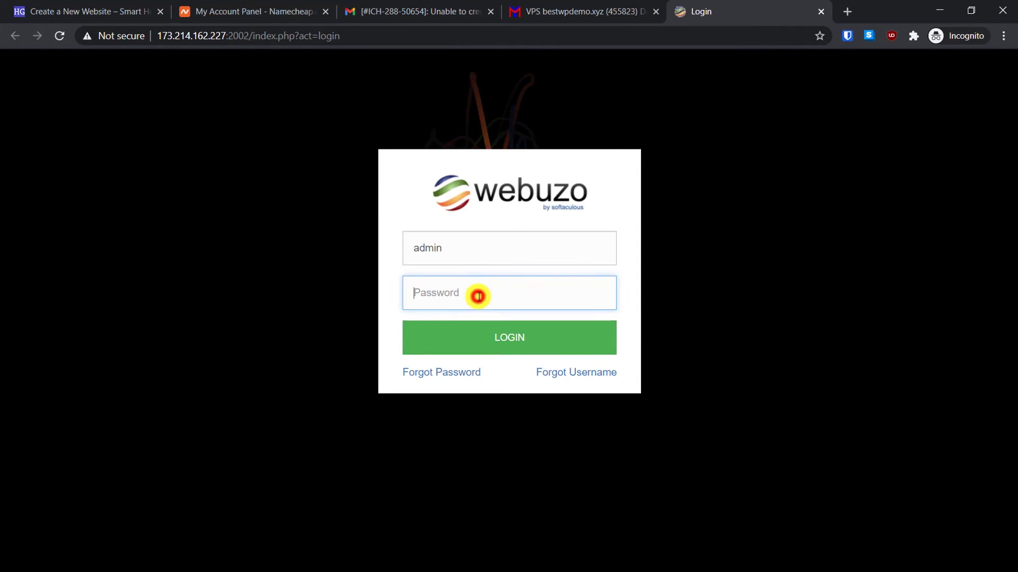
pyautogui.hotkey('ctrl', 'v')
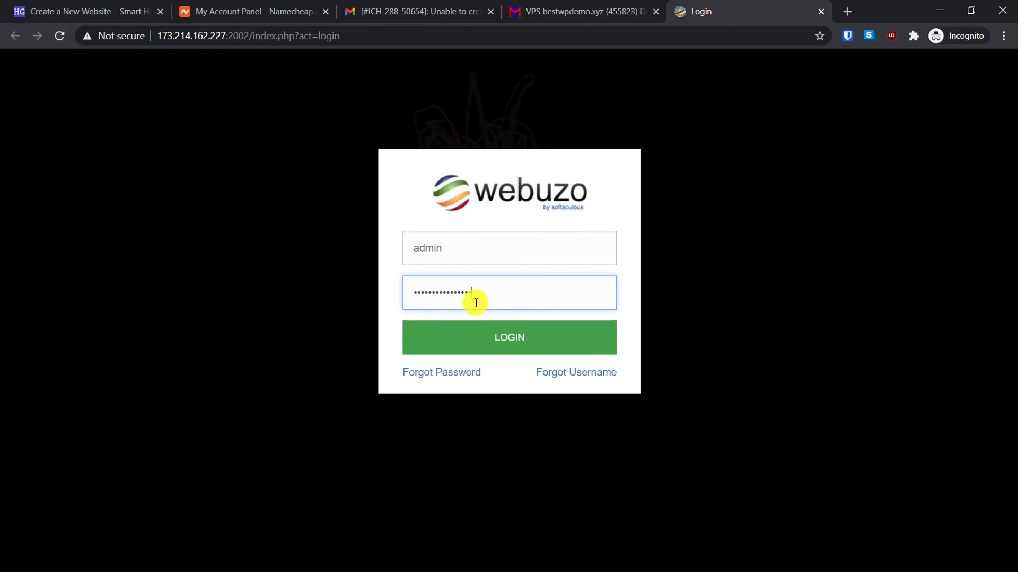
pyautogui.click(465, 335)
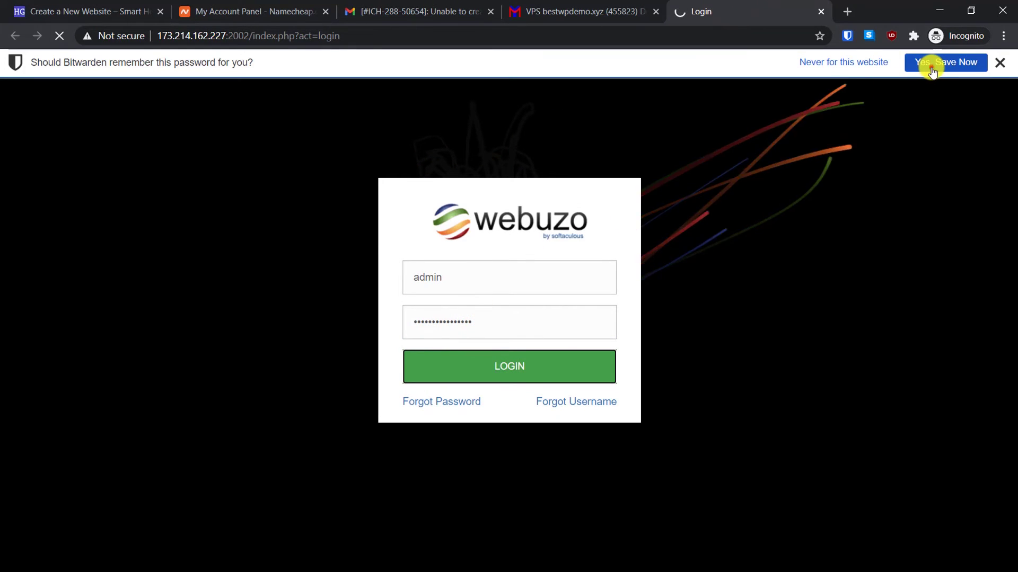
pyautogui.click(932, 65)
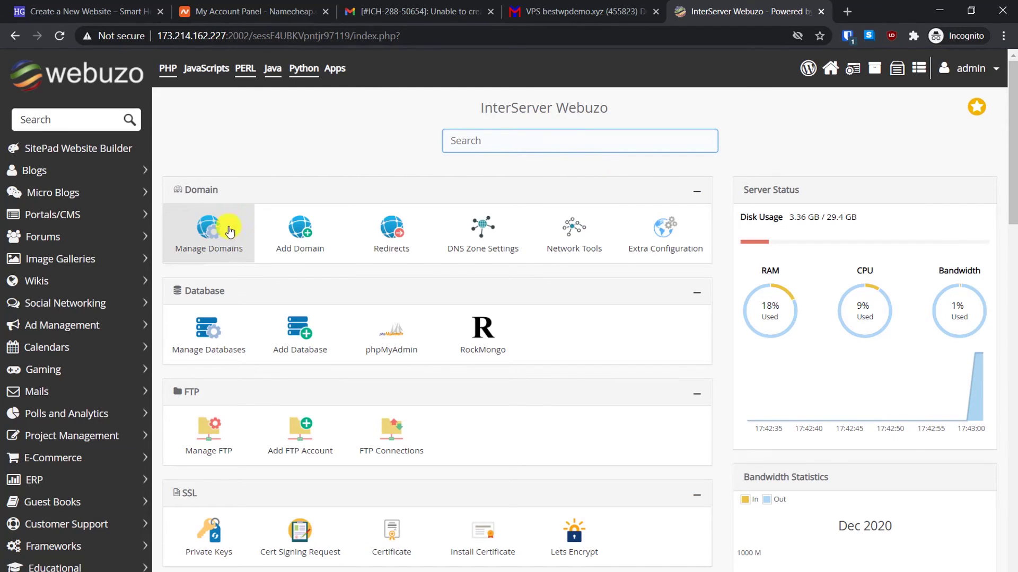
# - Go to Blogs > WordPress and start a new WordPress install for bestwpdemo.xyz
pyautogui.click(196, 238)
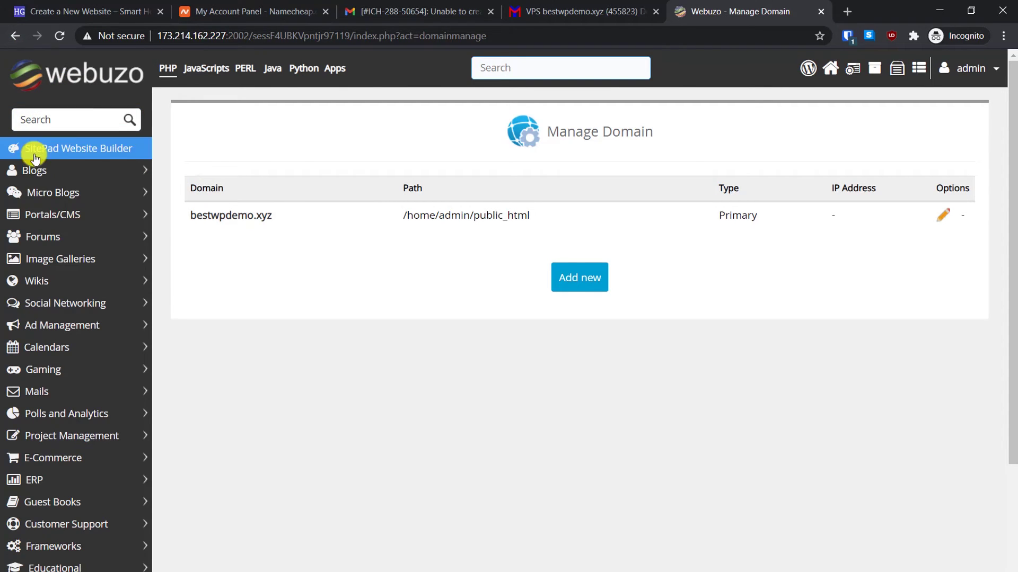
pyautogui.click(35, 176)
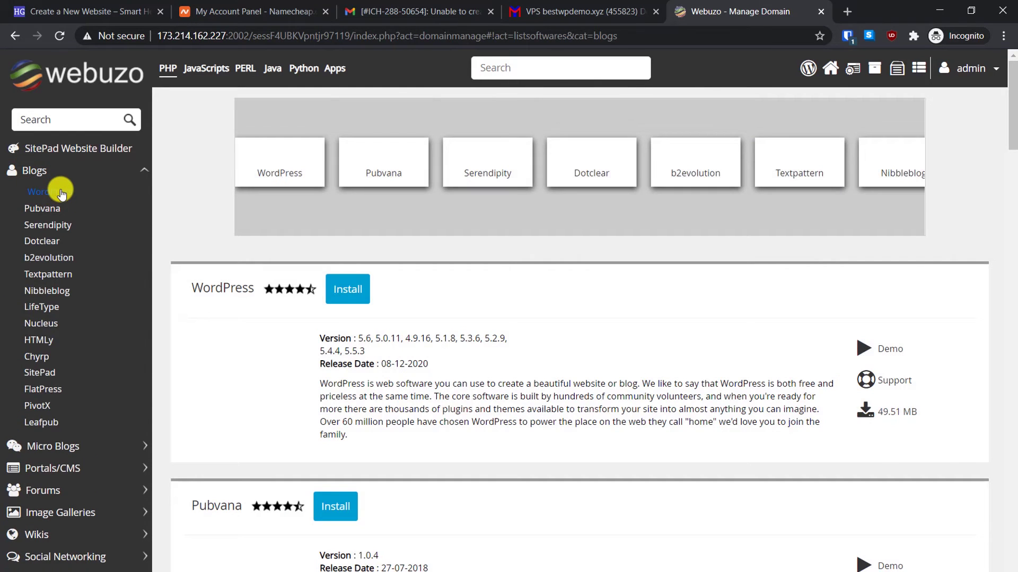
pyautogui.click(62, 192)
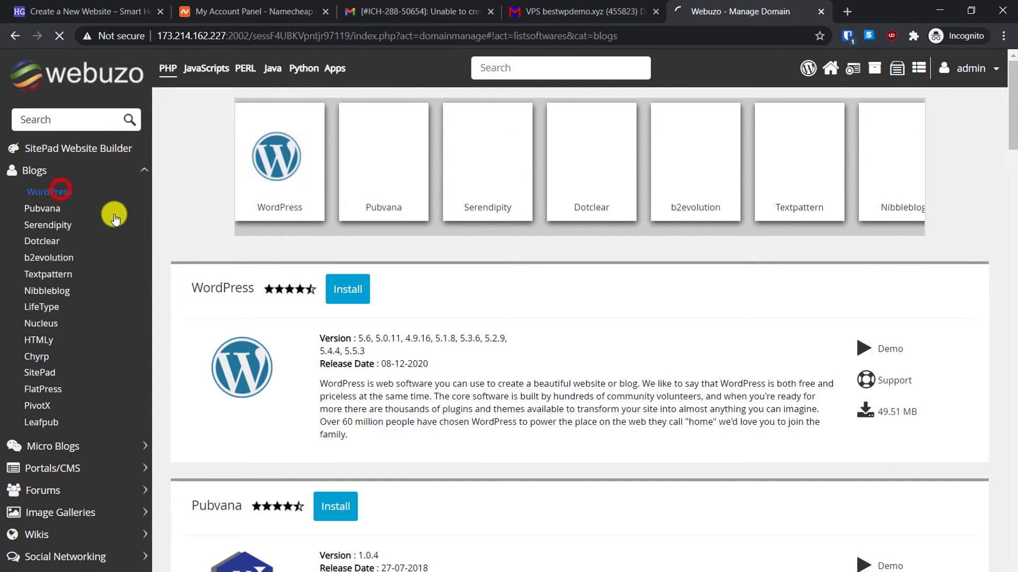
pyautogui.click(16, 122)
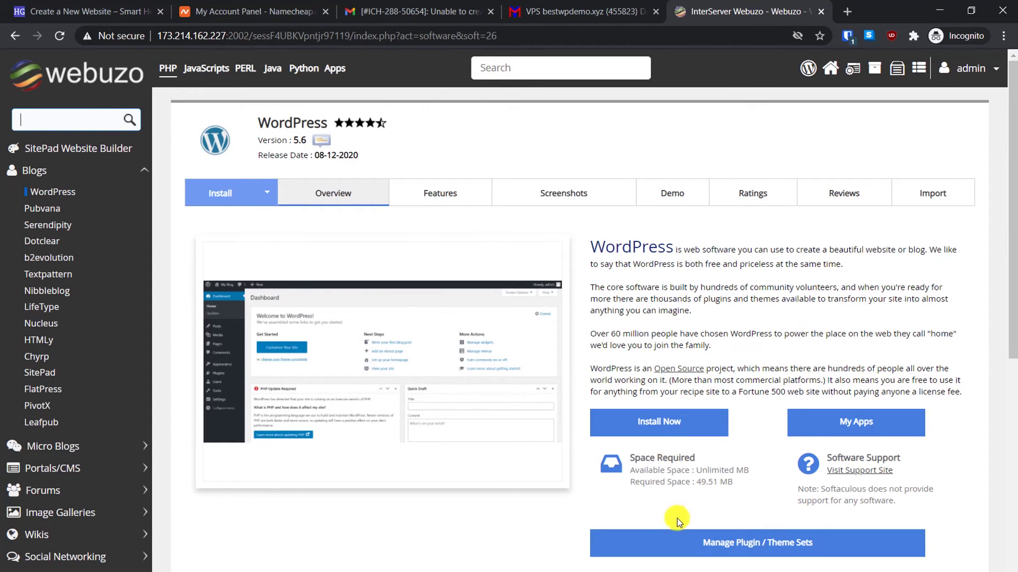
pyautogui.click(650, 424)
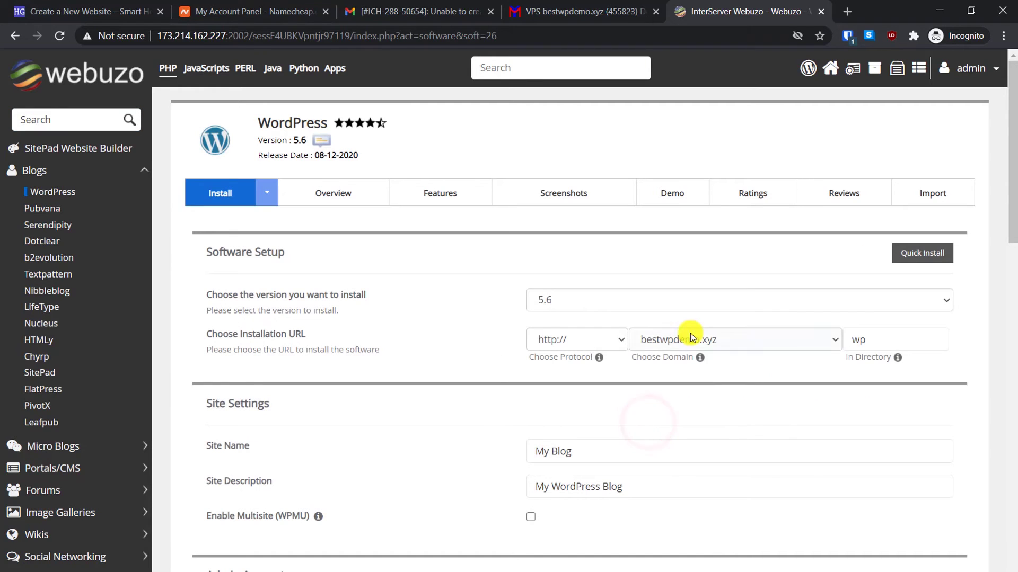
pyautogui.scroll(-3, 595, 336)
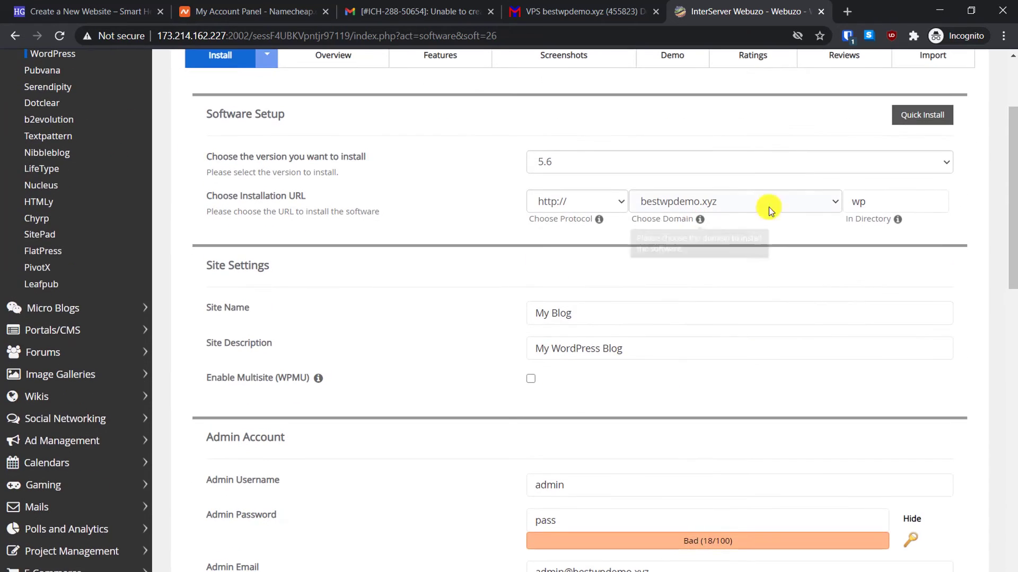
pyautogui.click(849, 219)
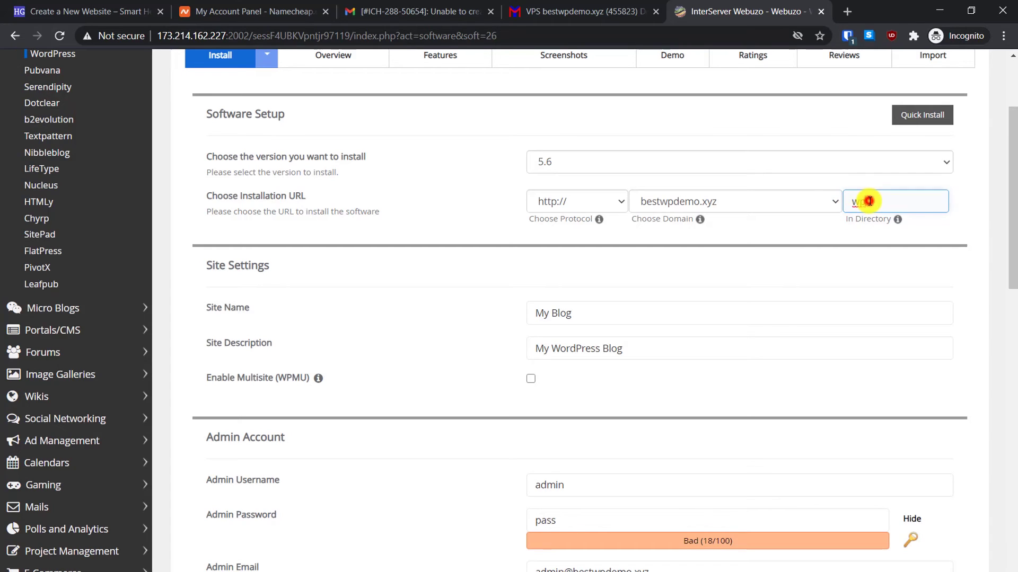
# - Change the install directory from wp to demo and the site name from 'My Blog' to 'Your Website Name'
pyautogui.moveTo(868, 201); pyautogui.dragTo(843, 201)
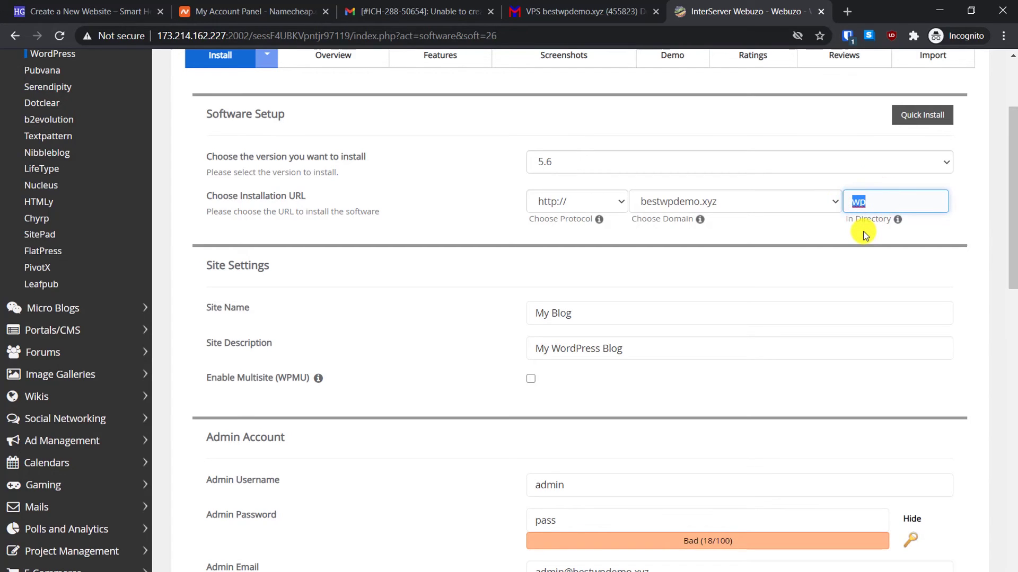
pyautogui.press('BackSpace')
pyautogui.click(728, 260)
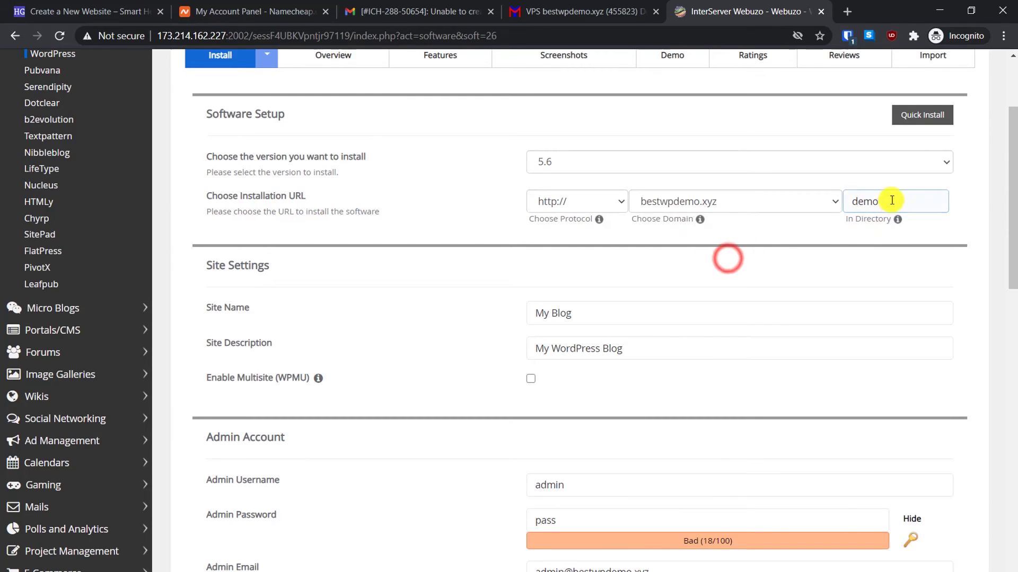
pyautogui.scroll(-3, 460, 320)
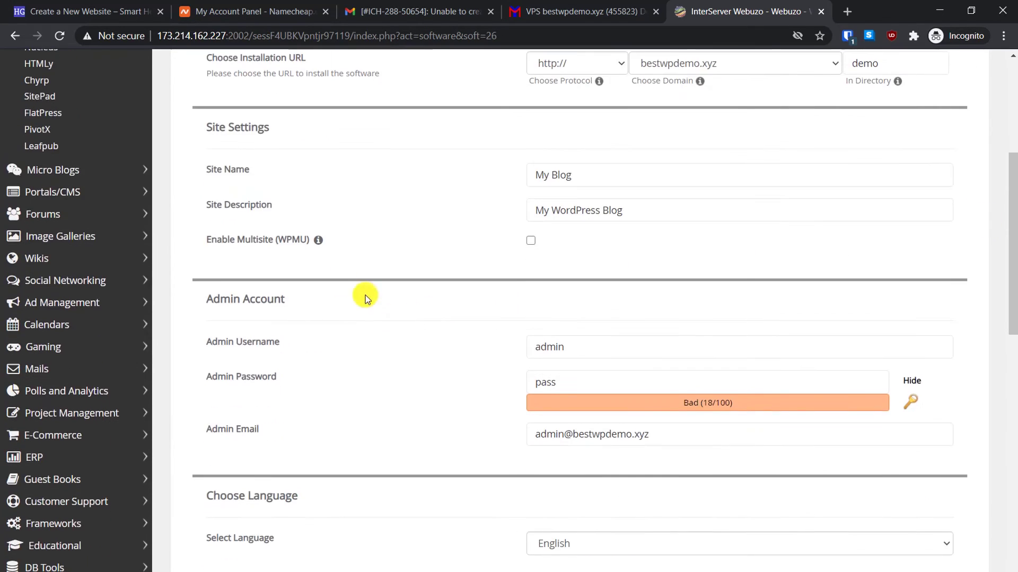
pyautogui.click(574, 172)
pyautogui.moveTo(599, 171); pyautogui.dragTo(466, 153)
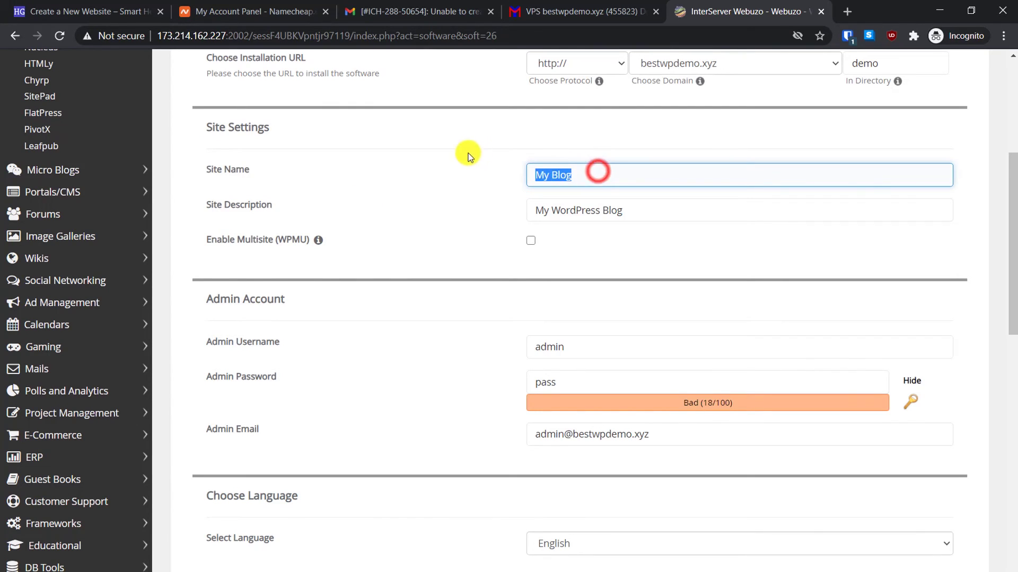
pyautogui.write('Your Website Name')
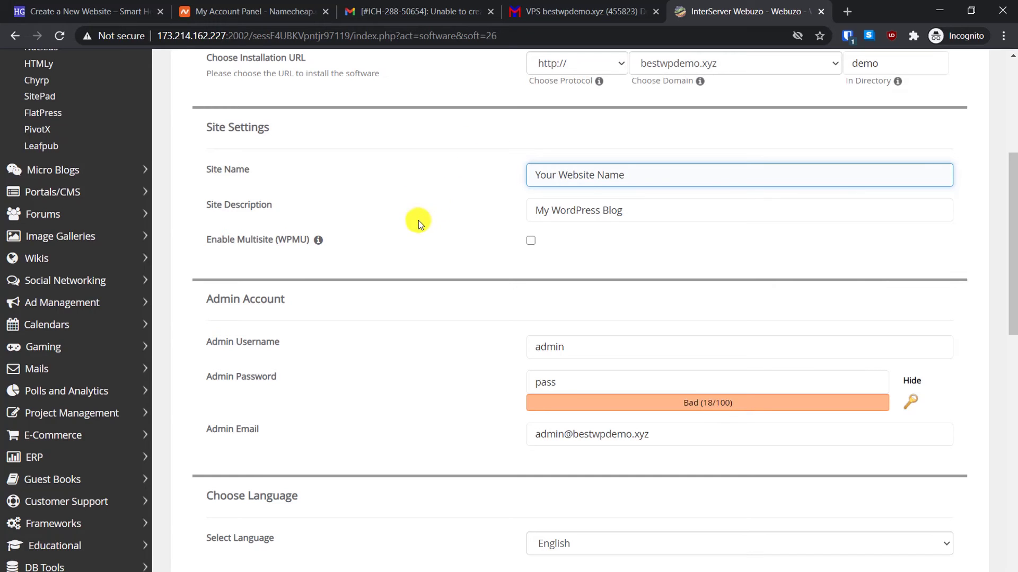
pyautogui.scroll(-3, 636, 241)
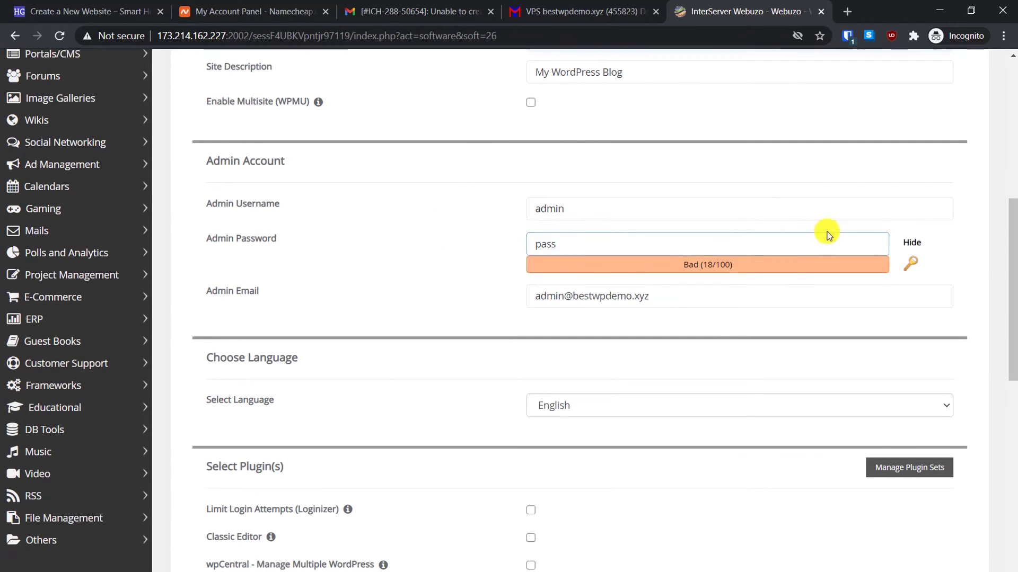
# - Replace the weak default admin password with a strong one generated in Bitwarden
pyautogui.click(531, 240)
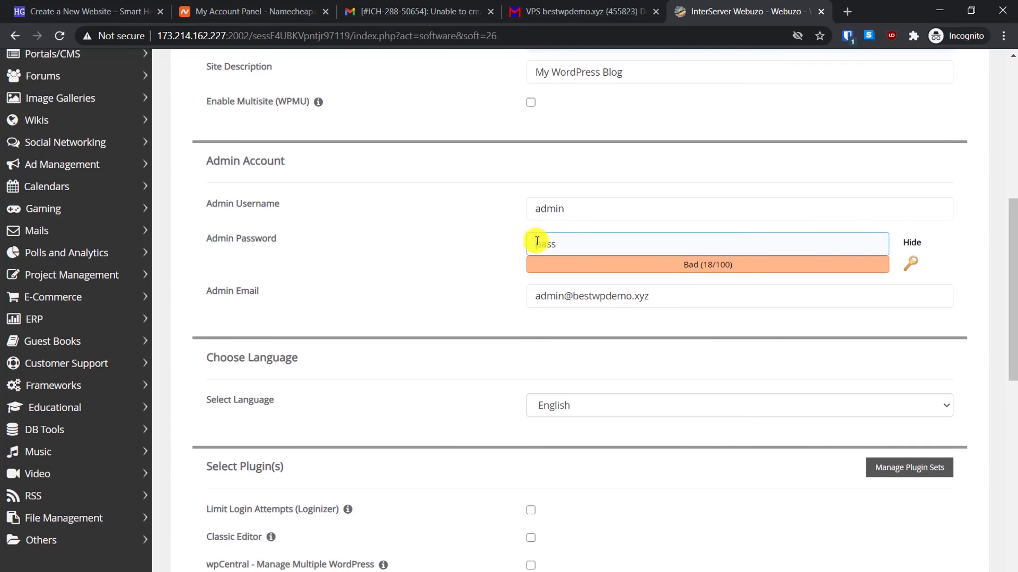
pyautogui.moveTo(559, 243); pyautogui.dragTo(500, 239)
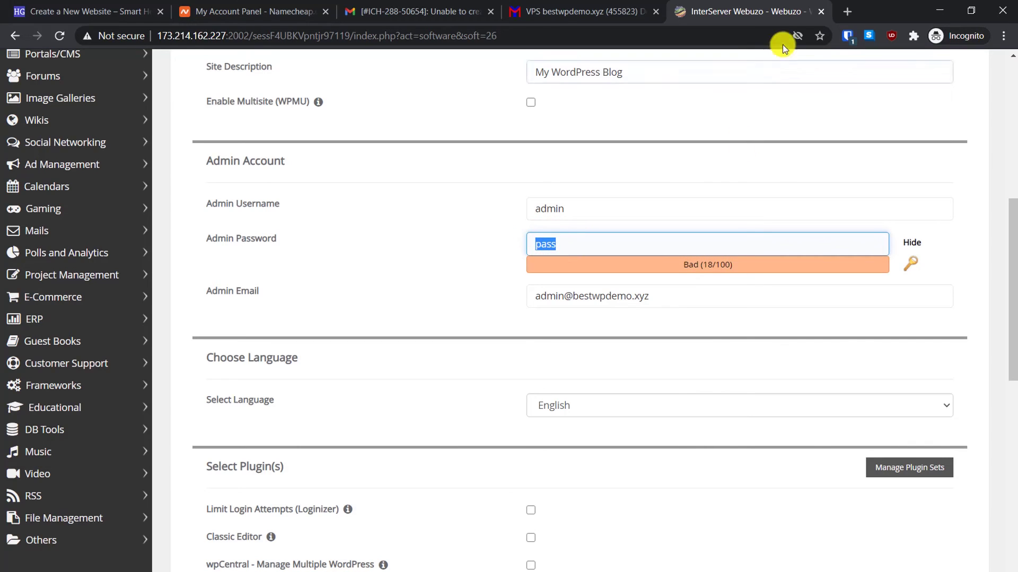
pyautogui.click(848, 37)
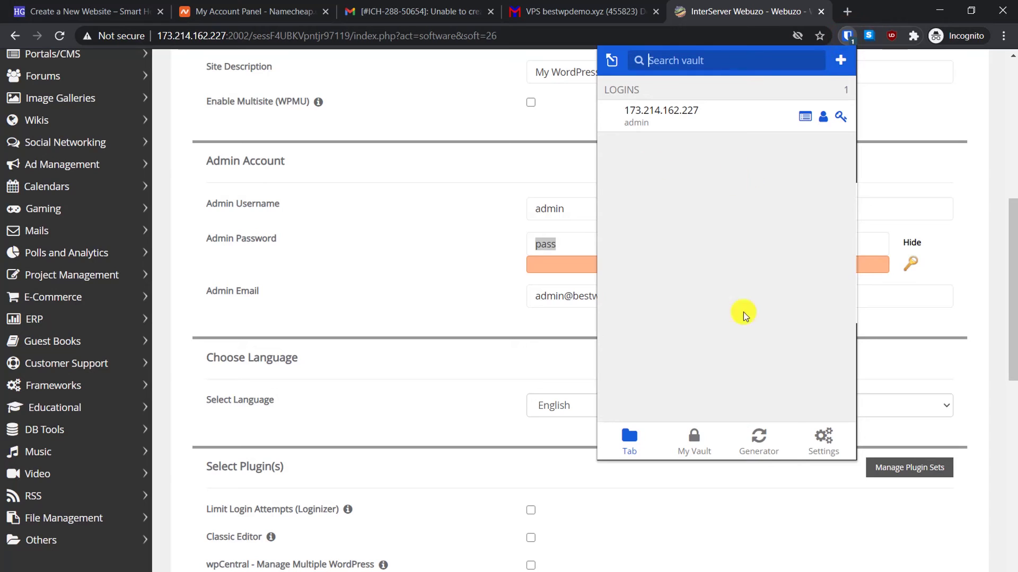
pyautogui.click(752, 437)
pyautogui.click(644, 165)
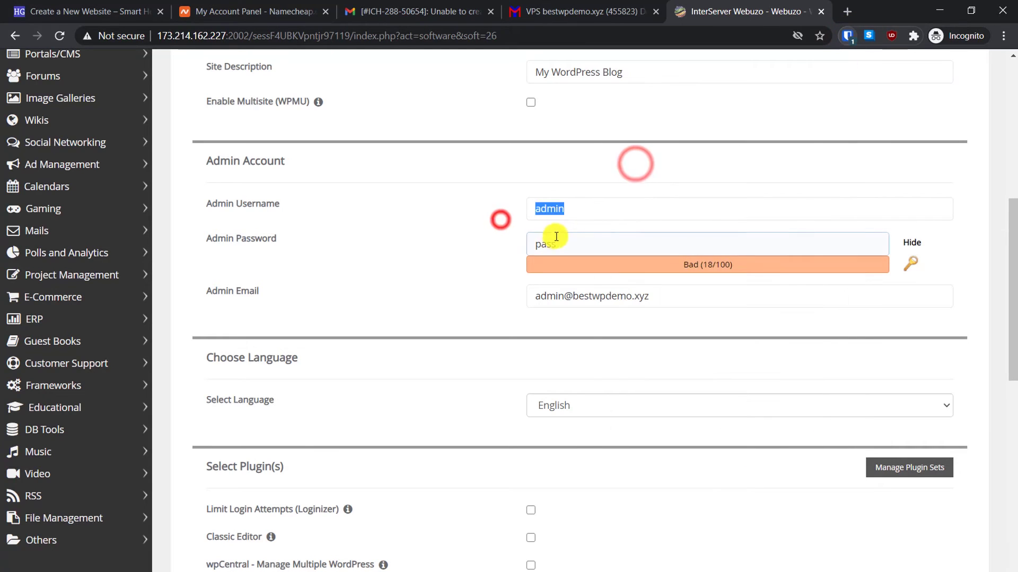
pyautogui.moveTo(566, 242); pyautogui.dragTo(475, 242)
pyautogui.hotkey('ctrl', 'v')
pyautogui.click(943, 207)
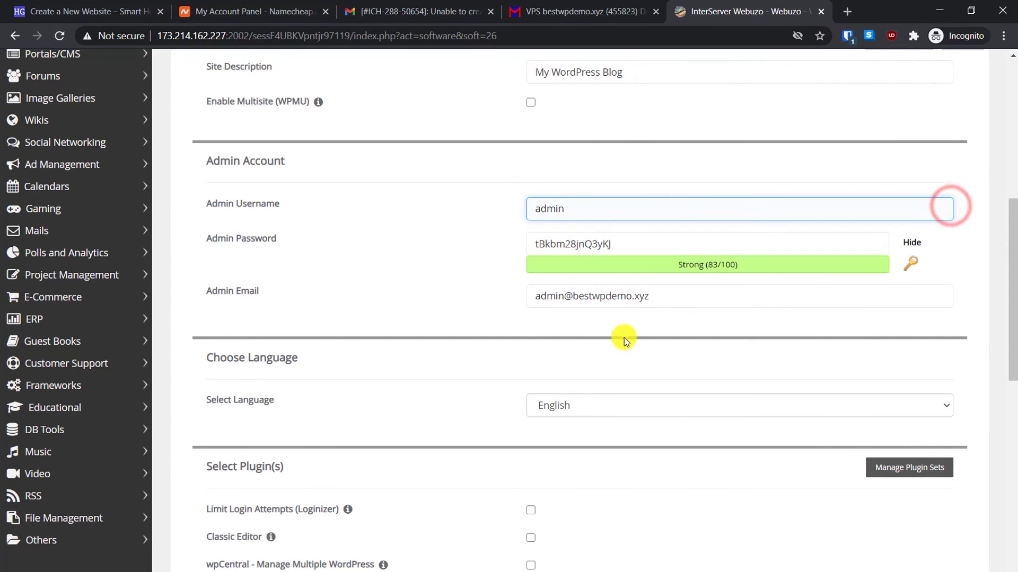
# - Overwrite the admin email with your Gmail address
pyautogui.click(627, 291)
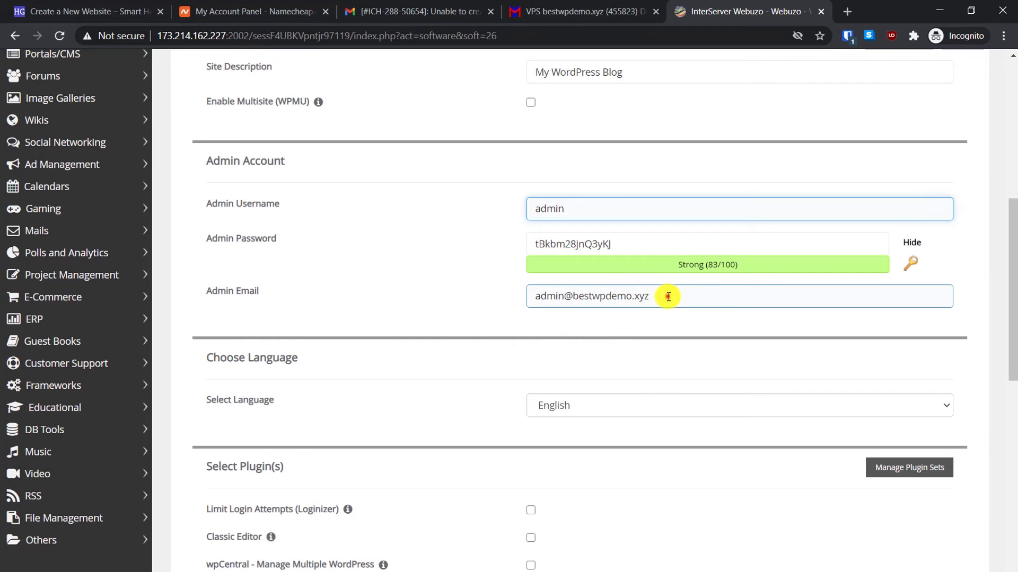
pyautogui.moveTo(664, 296); pyautogui.dragTo(551, 297)
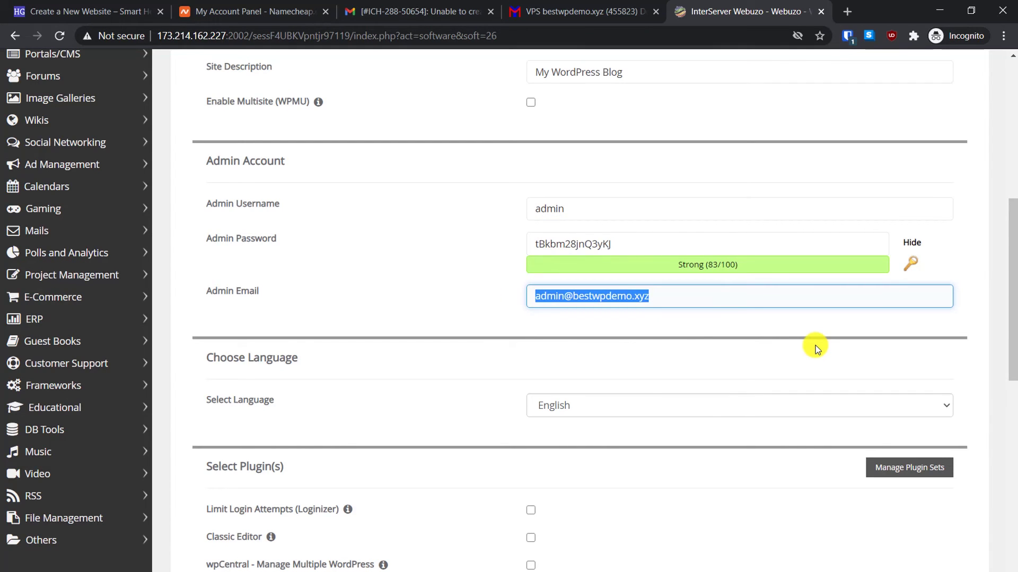
pyautogui.write('be')
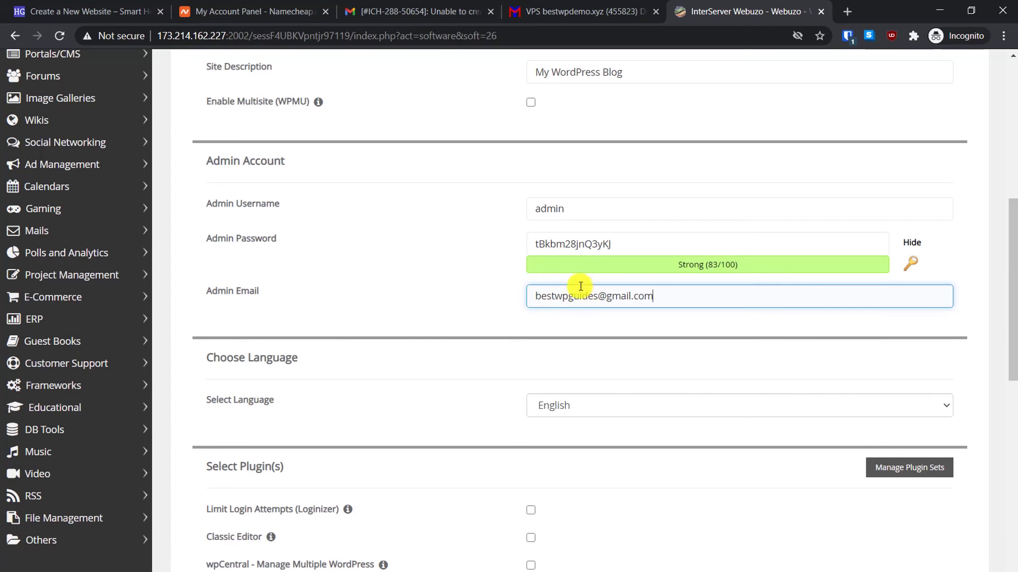
pyautogui.scroll(-3, 520, 304)
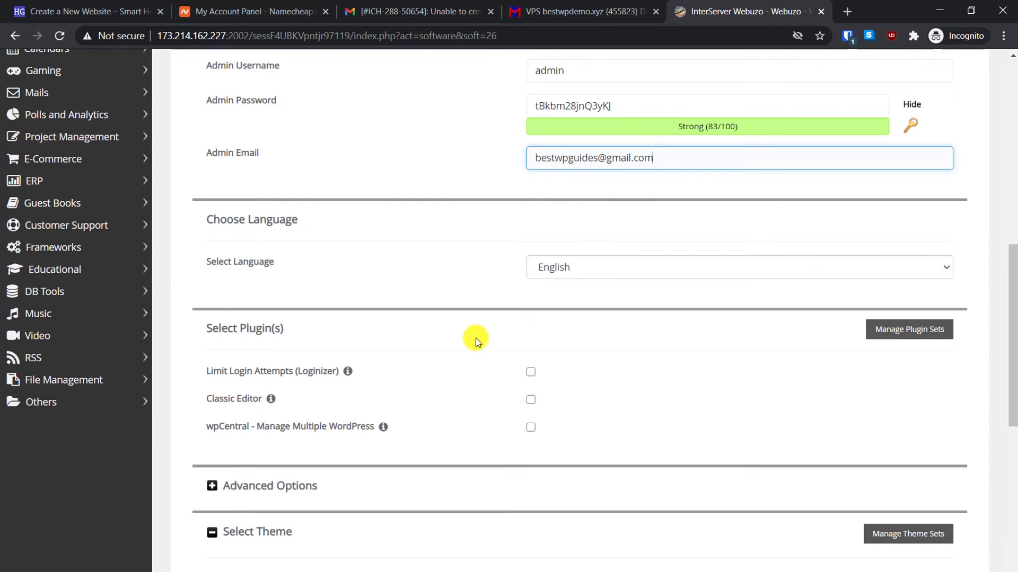
# - Enter your Gmail address under 'Email installation details to' and run the WordPress install
pyautogui.scroll(-1, 369, 350)
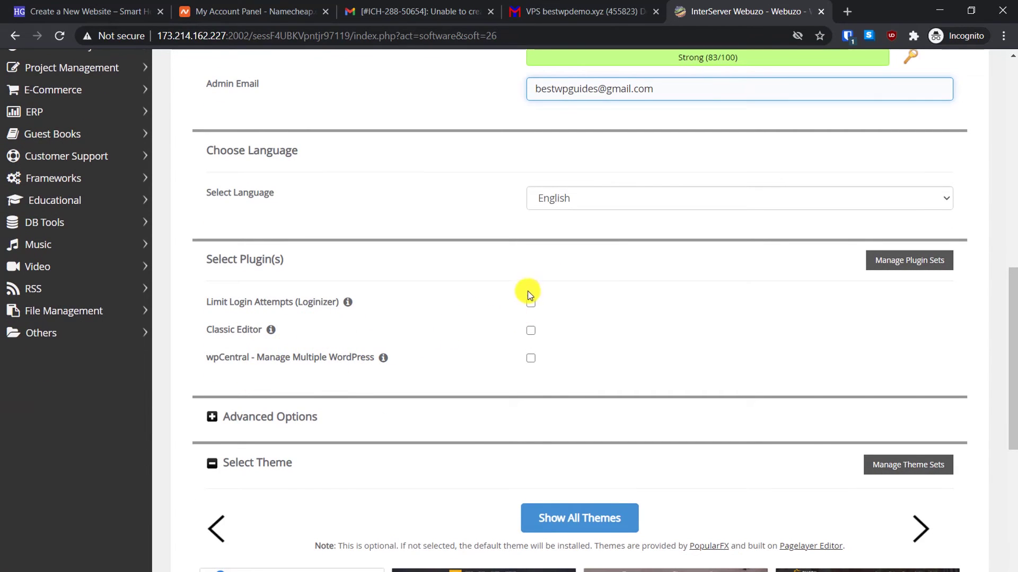
pyautogui.scroll(-1, 558, 319)
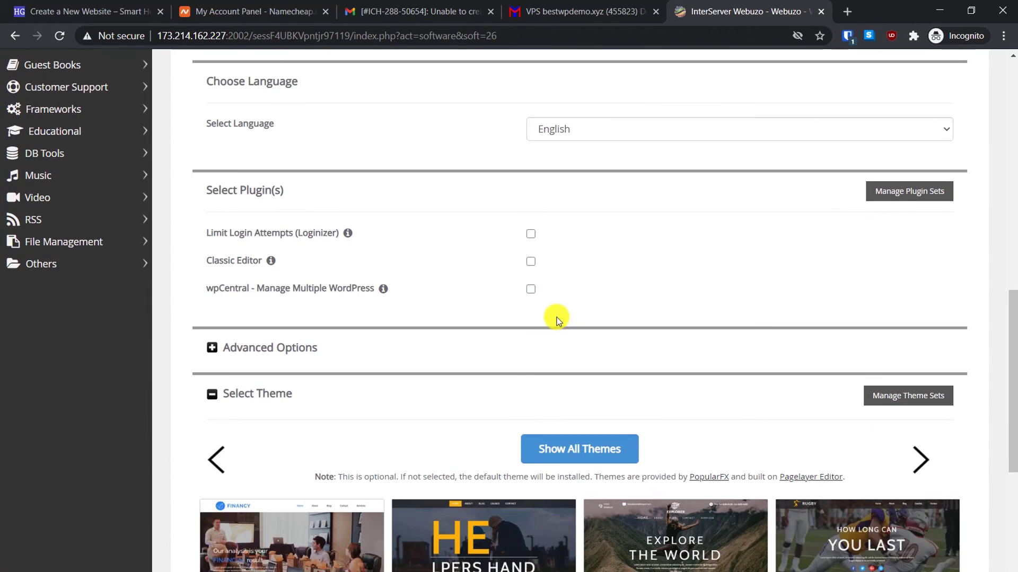
pyautogui.scroll(-1, 461, 325)
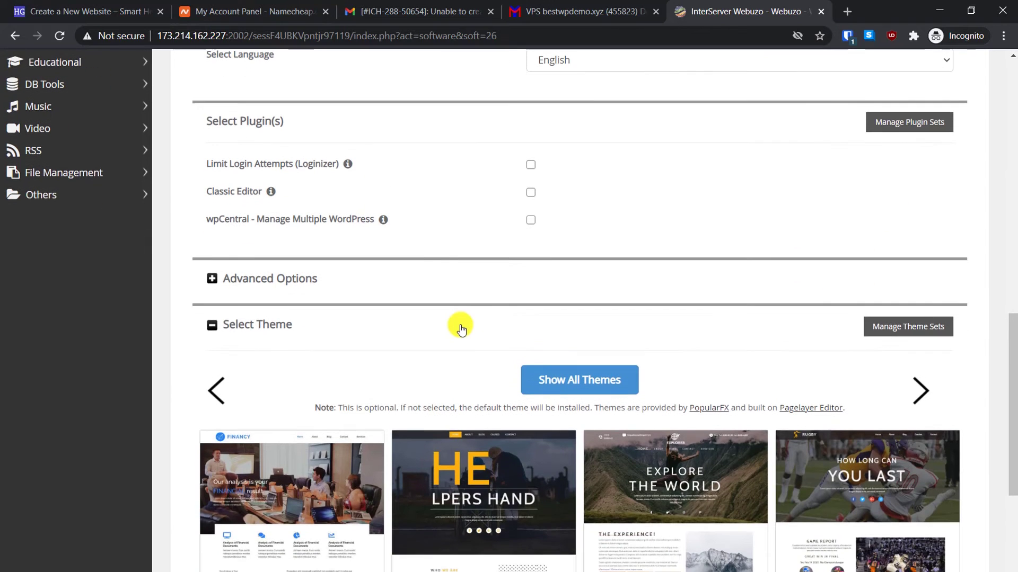
pyautogui.scroll(-3, 477, 371)
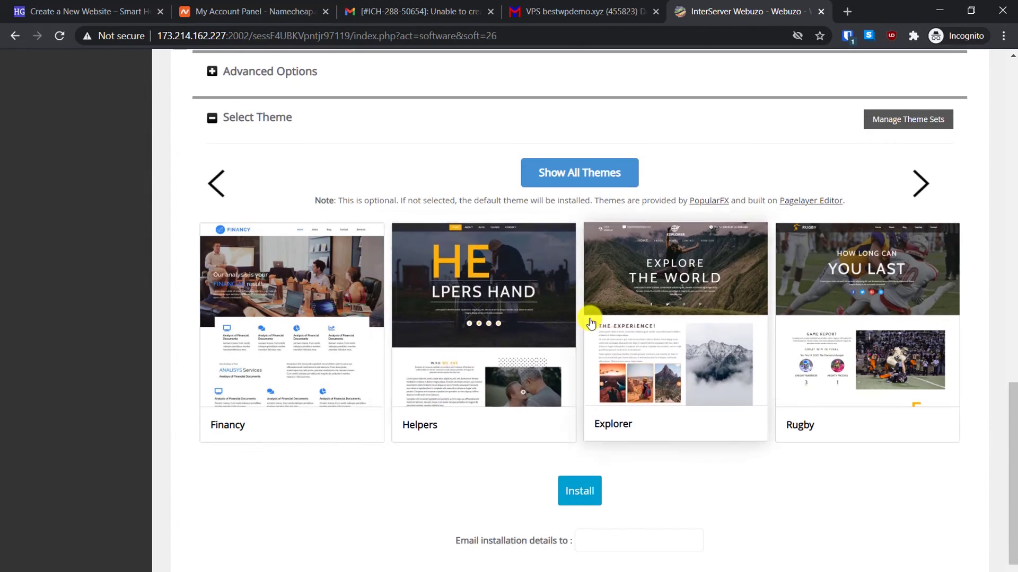
pyautogui.scroll(-1, 499, 413)
pyautogui.click(597, 476)
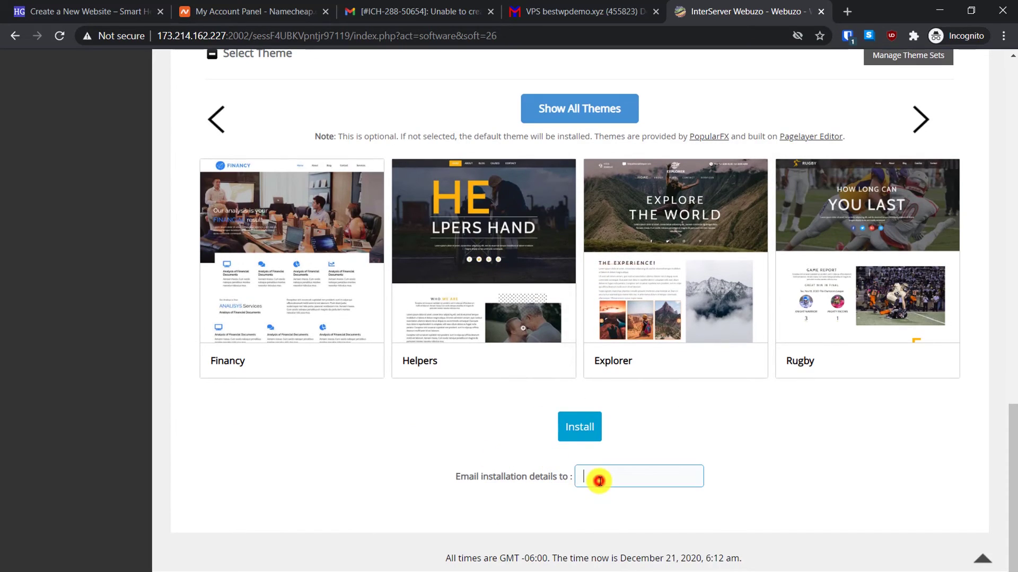
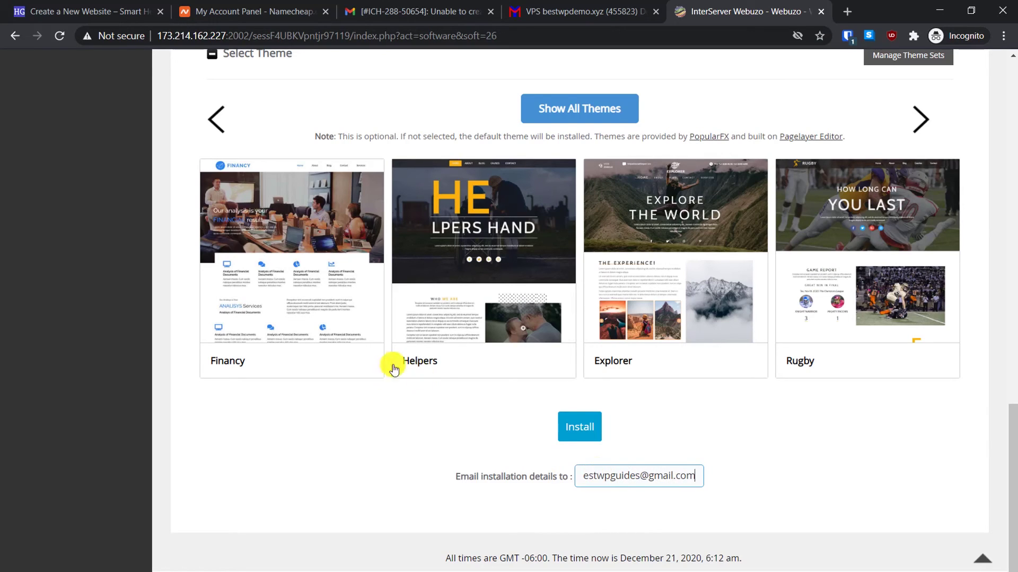
pyautogui.click(572, 437)
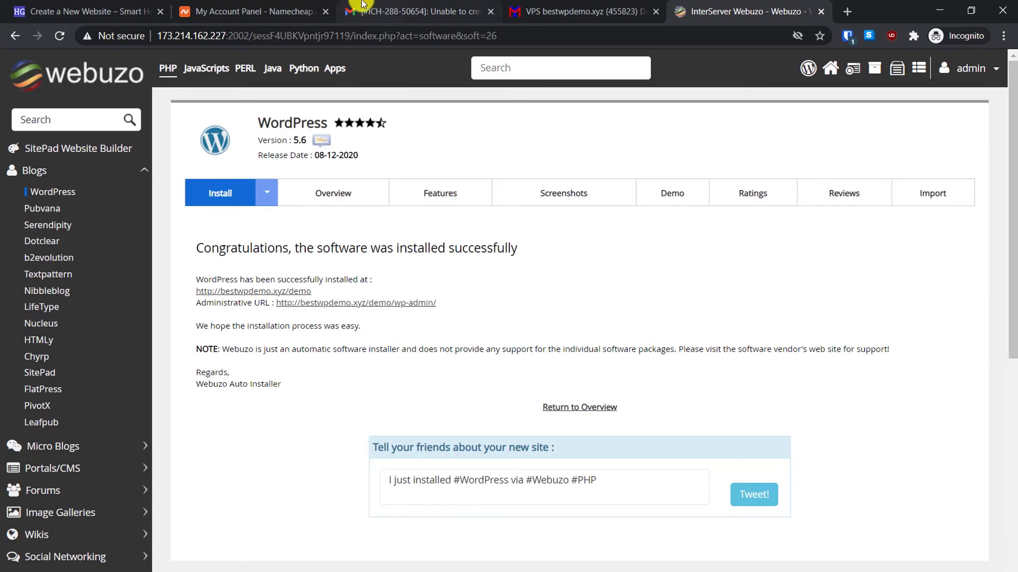
pyautogui.click(276, 11)
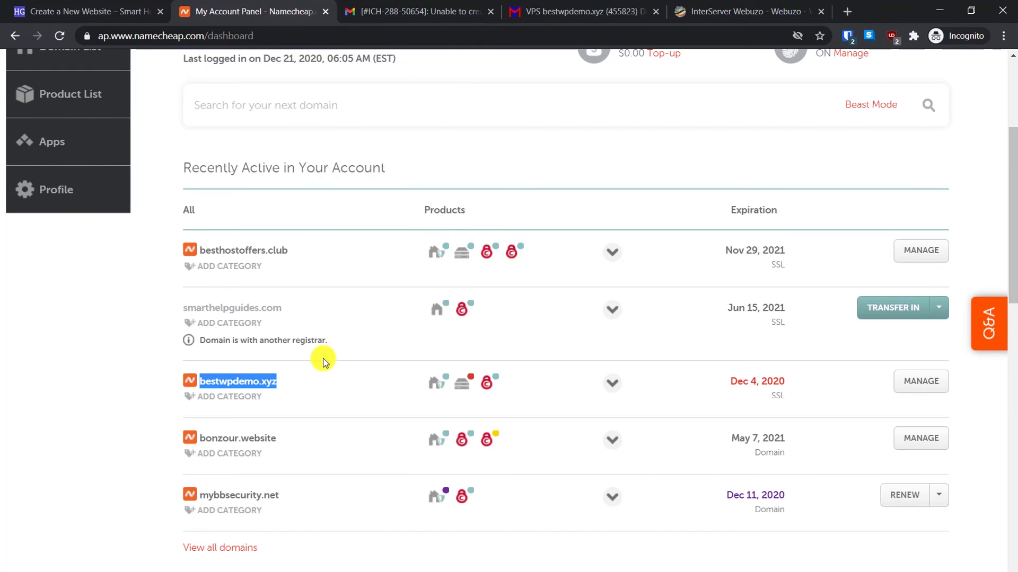
pyautogui.scroll(-1, 249, 371)
pyautogui.click(110, 439)
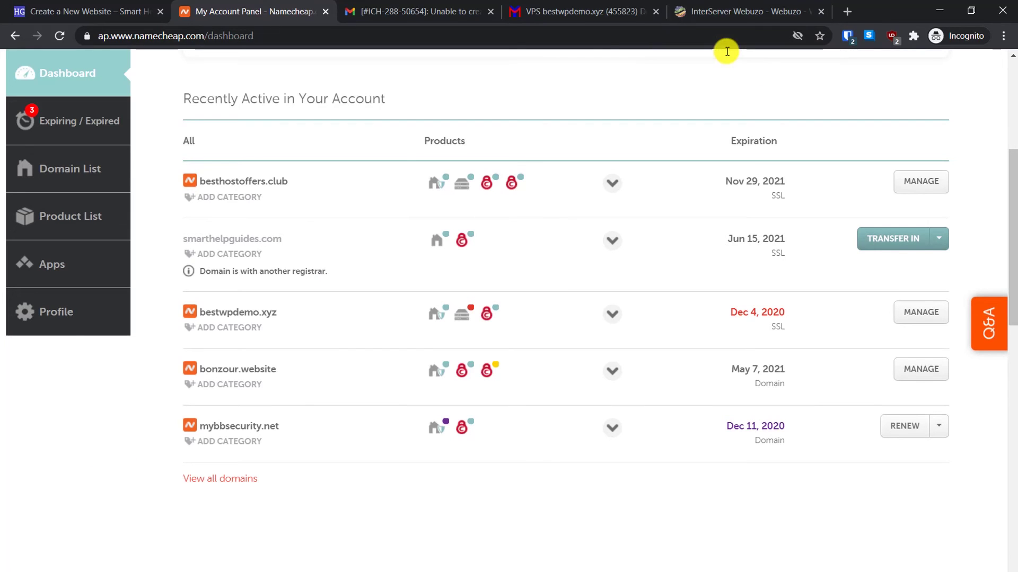
pyautogui.click(721, 11)
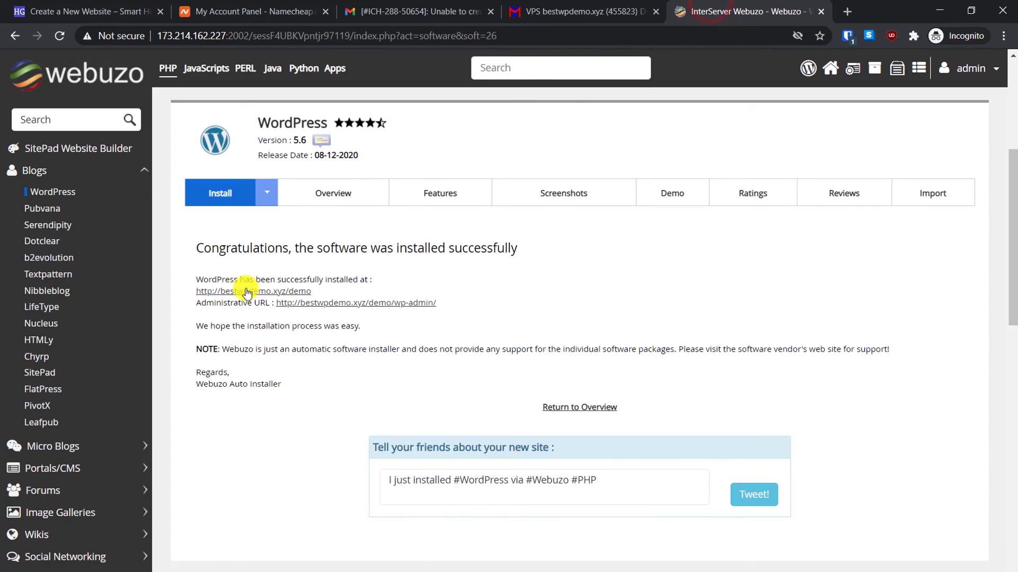
pyautogui.rightClick(237, 290)
pyautogui.click(262, 297)
pyautogui.click(765, 7)
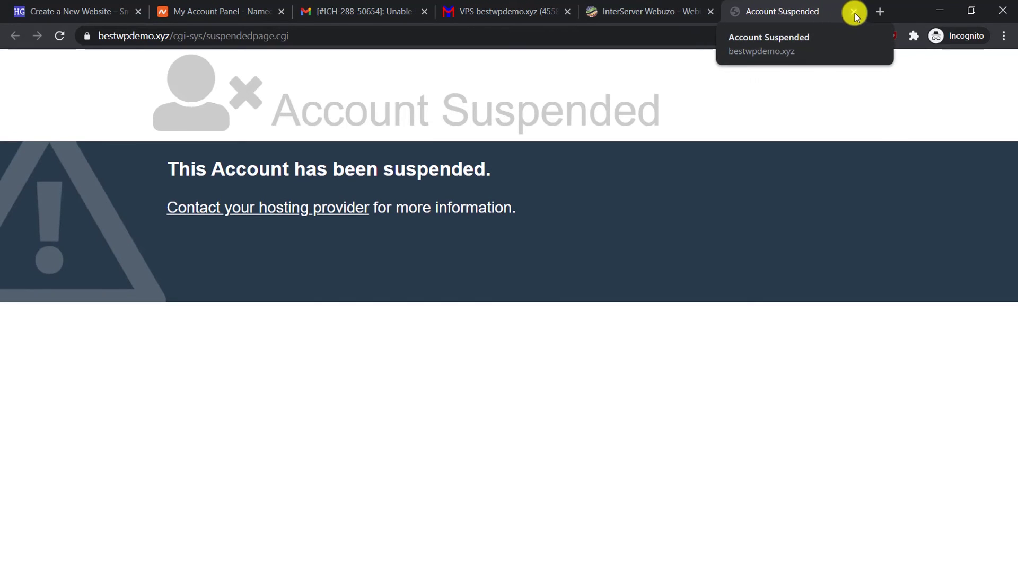
pyautogui.click(854, 13)
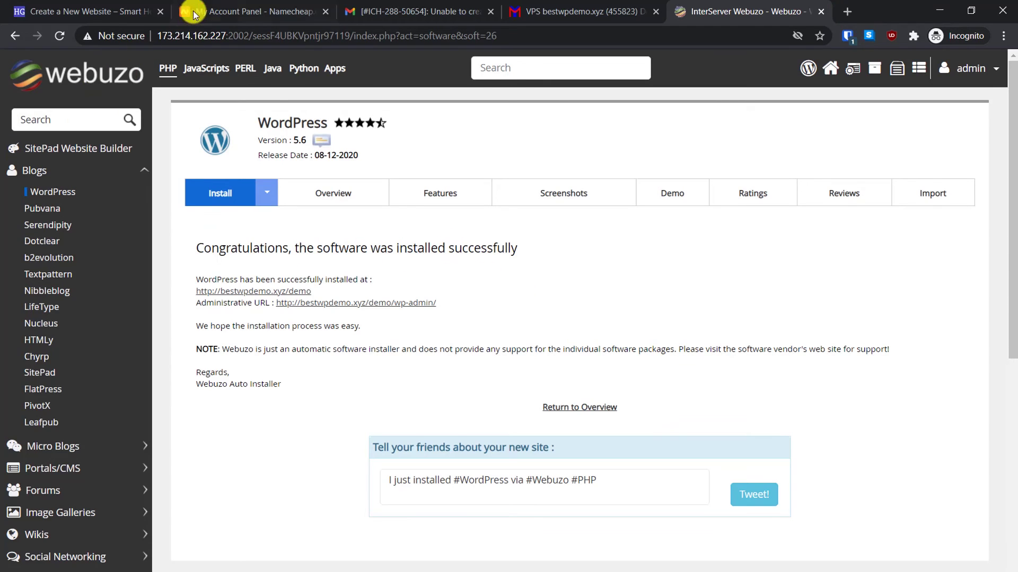
pyautogui.moveTo(225, 35); pyautogui.dragTo(159, 30)
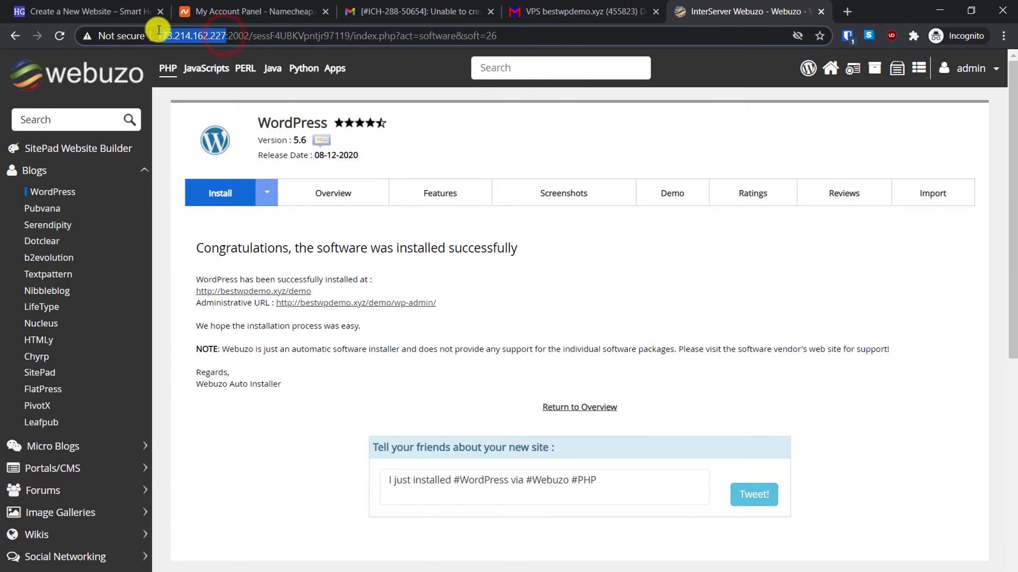
pyautogui.rightClick(162, 36)
pyautogui.click(202, 110)
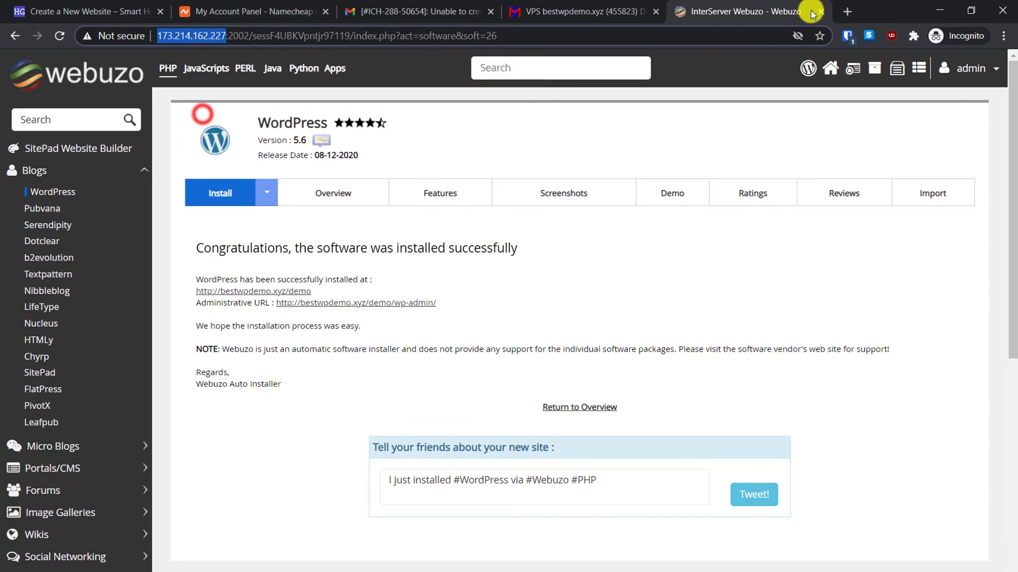
pyautogui.click(843, 7)
pyautogui.hotkey('ctrl', 'v')
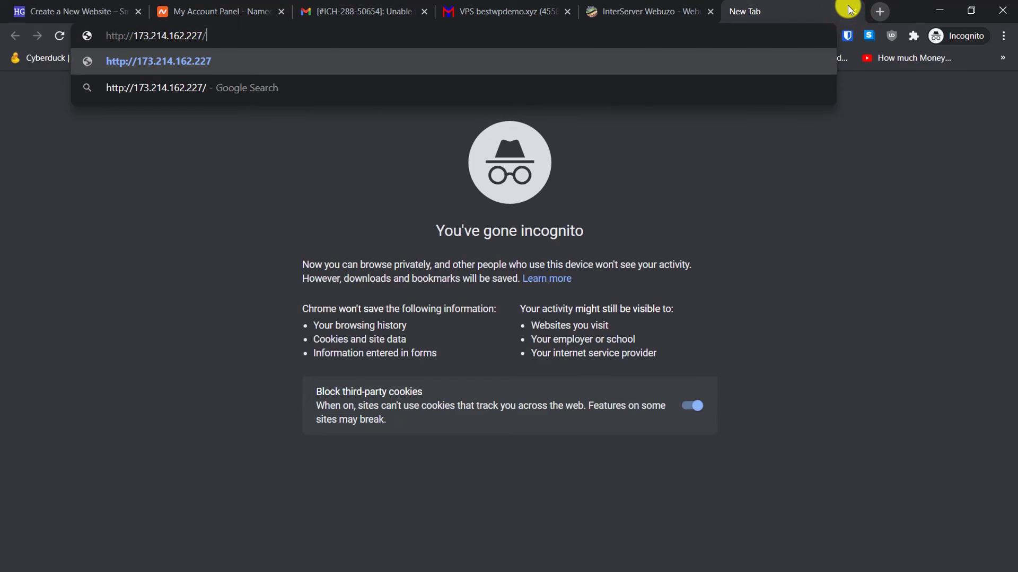
pyautogui.press('Return')
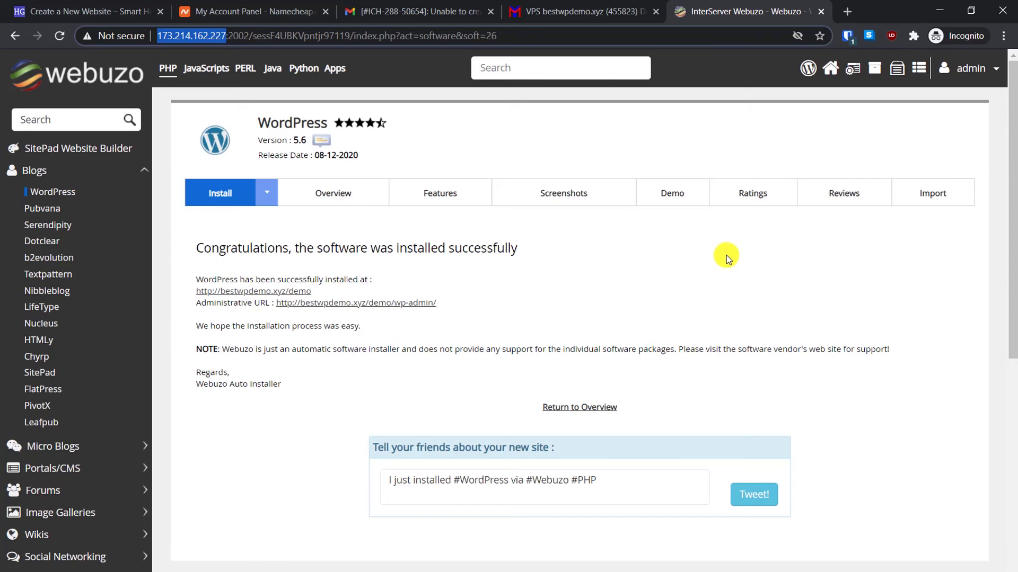
# - Copy cdns1.interserver.net from the New VPS Activated email and return to Namecheap
pyautogui.click(416, 11)
pyautogui.click(210, 103)
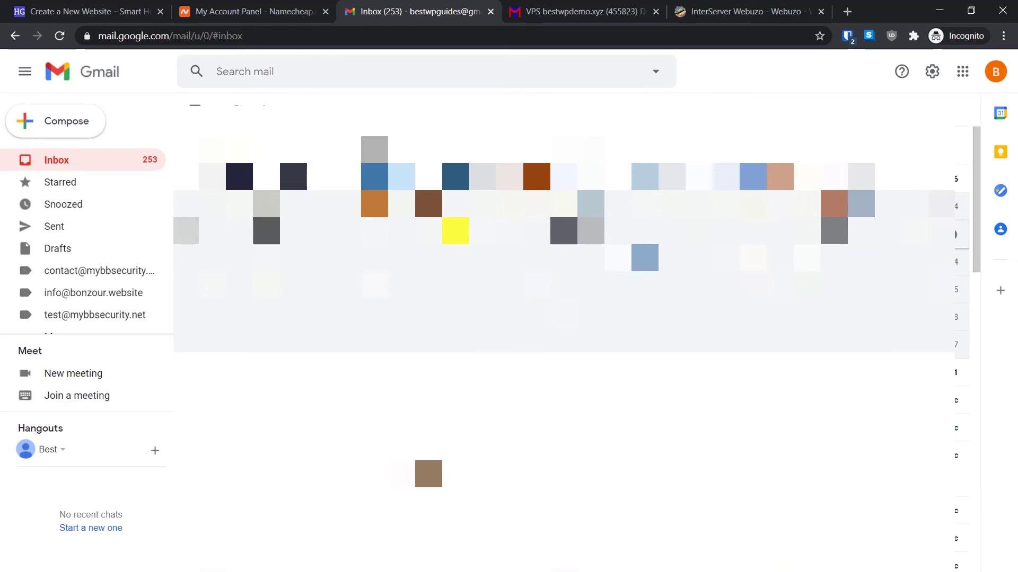
pyautogui.click(455, 231)
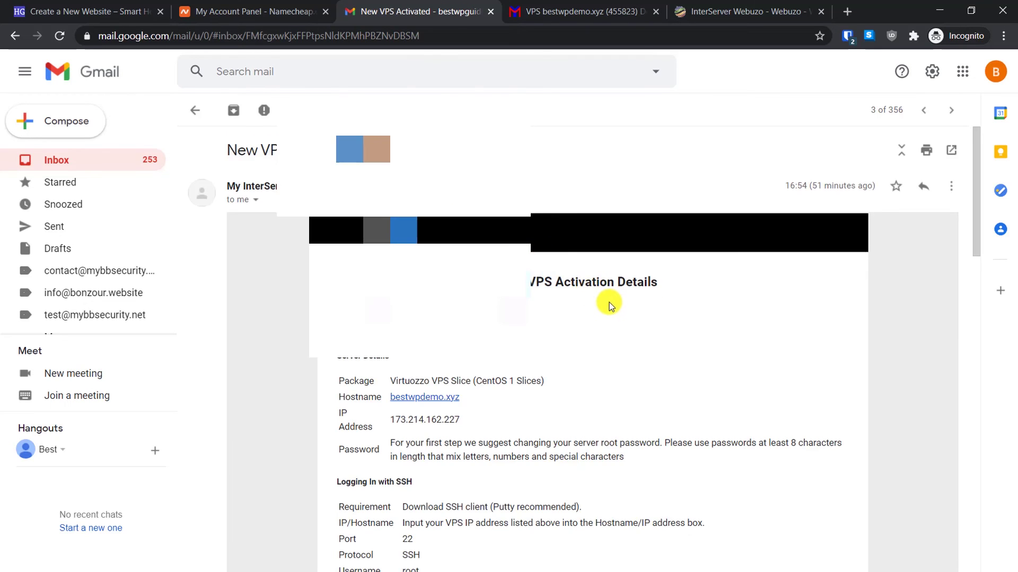
pyautogui.scroll(-6, 634, 278)
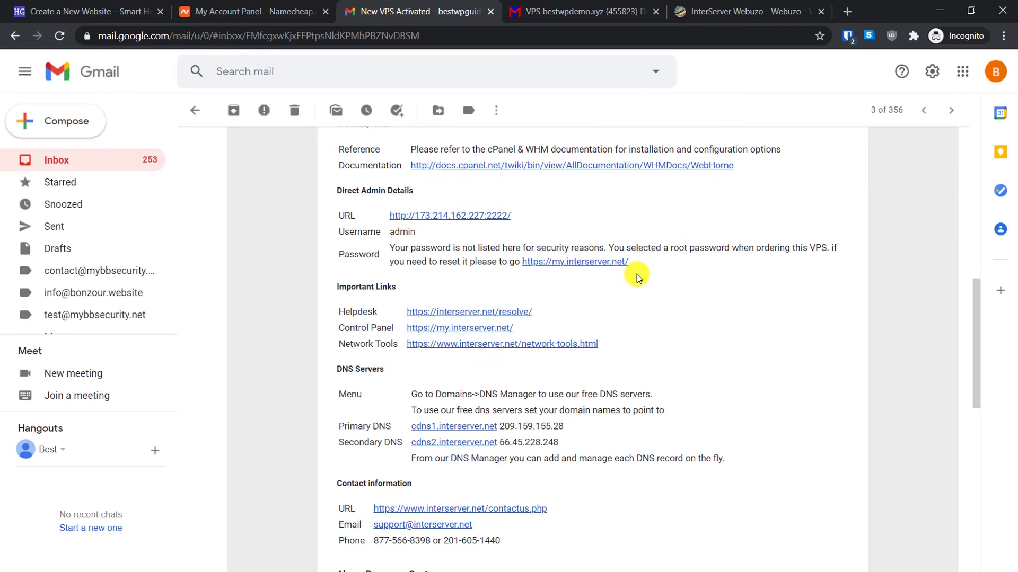
pyautogui.scroll(-3, 618, 282)
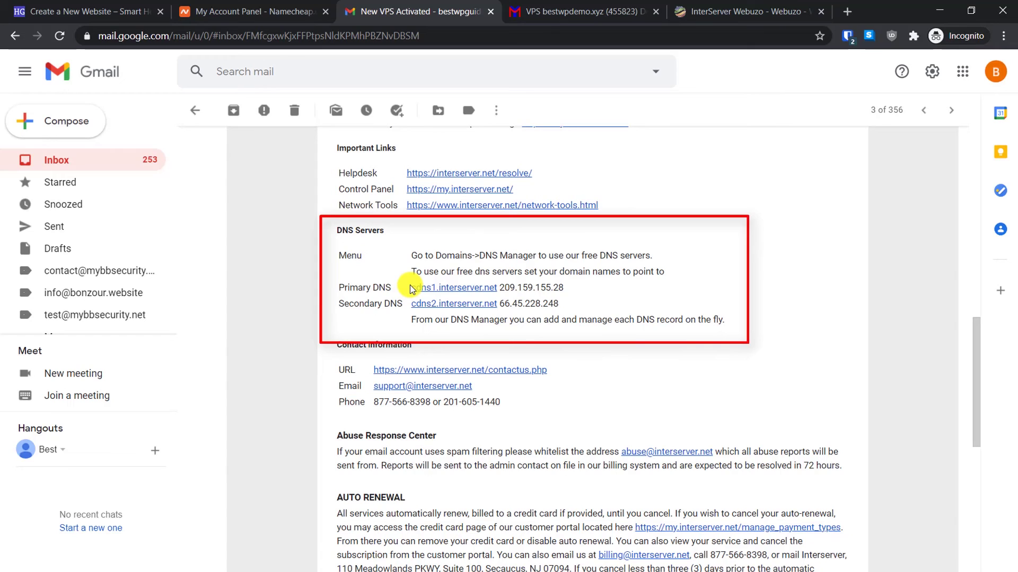
pyautogui.moveTo(412, 287); pyautogui.dragTo(497, 289)
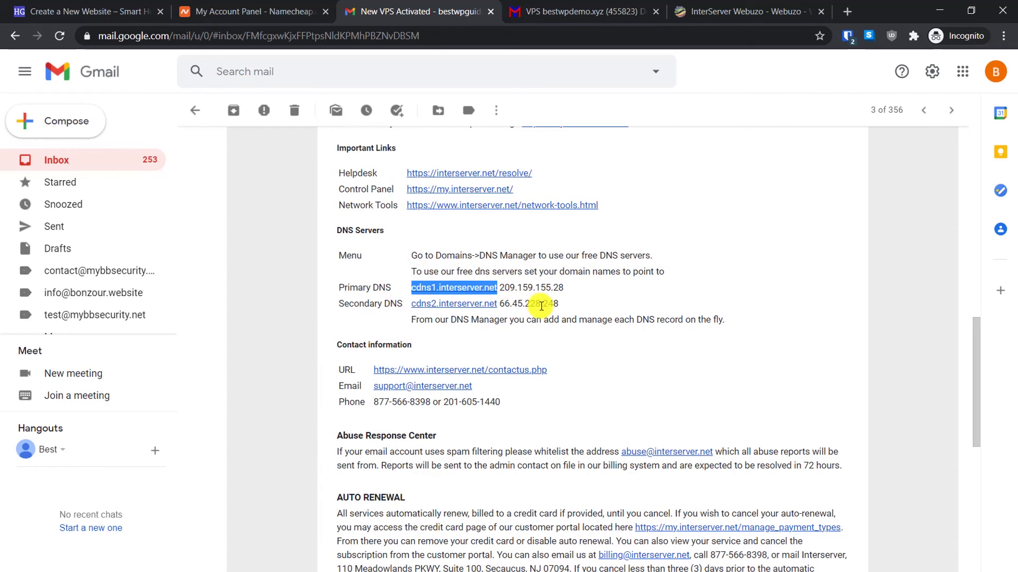
pyautogui.click(241, 11)
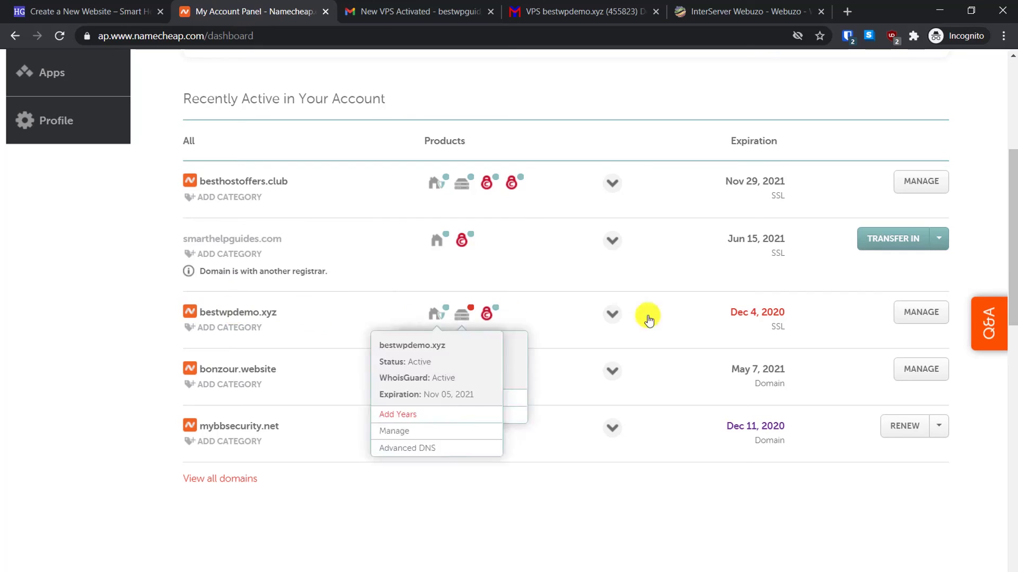
# - Switch bestwpdemo.xyz to Custom DNS and paste cdns1.interserver.net as the first nameserver
pyautogui.click(909, 313)
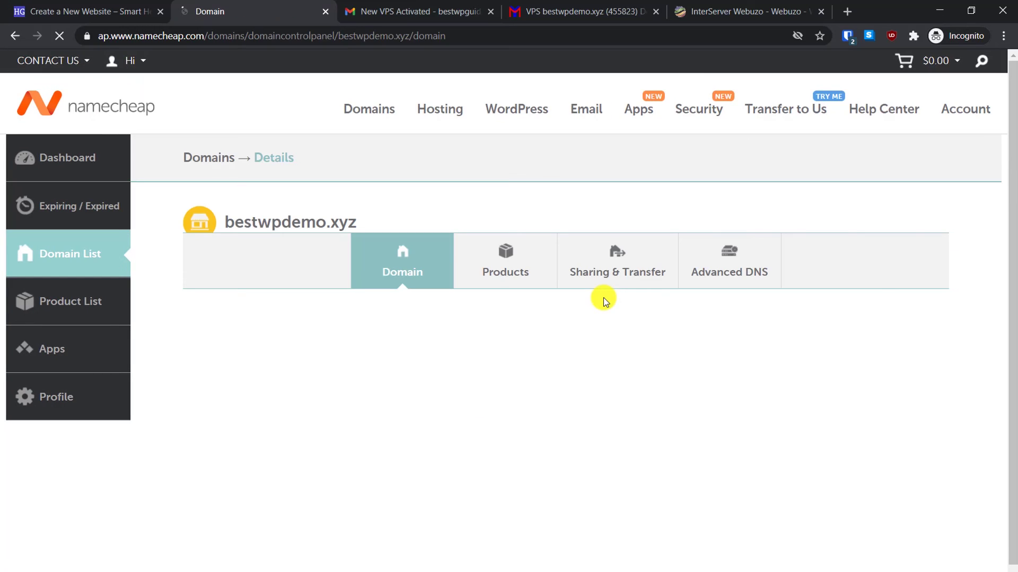
pyautogui.scroll(-3, 597, 298)
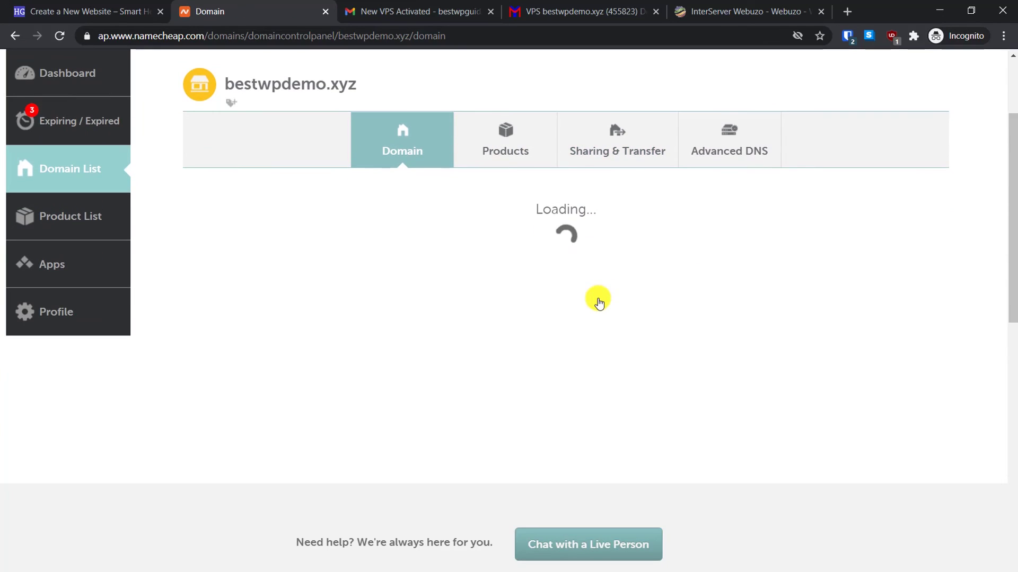
pyautogui.scroll(-1, 598, 301)
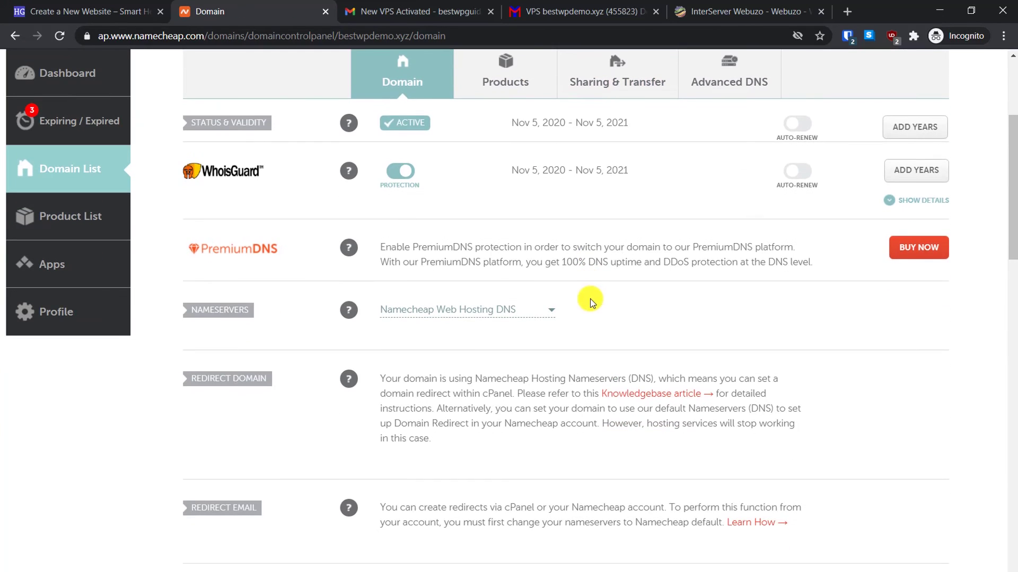
pyautogui.click(455, 312)
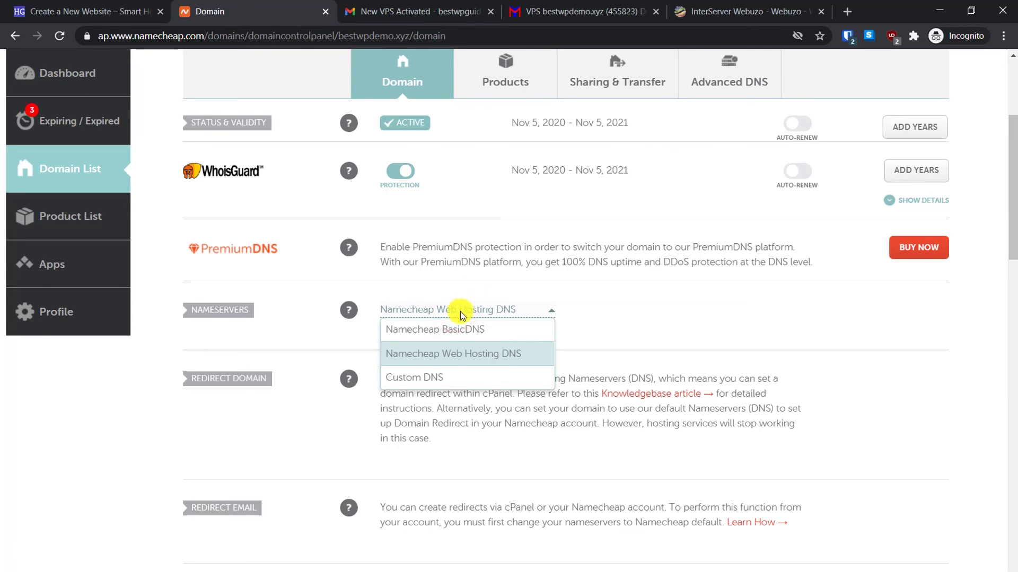
pyautogui.click(435, 377)
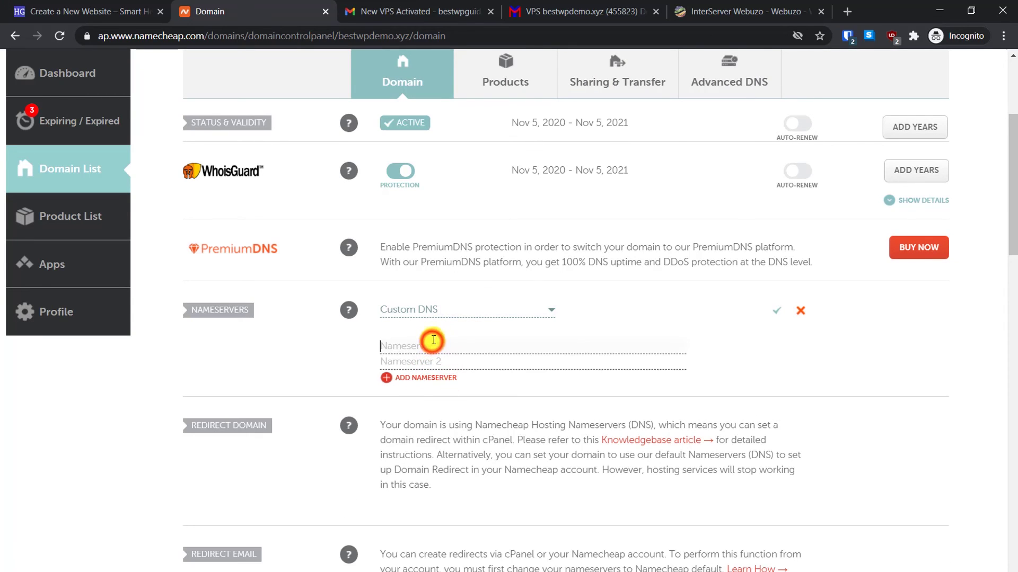
pyautogui.click(433, 342)
pyautogui.hotkey('ctrl', 'v')
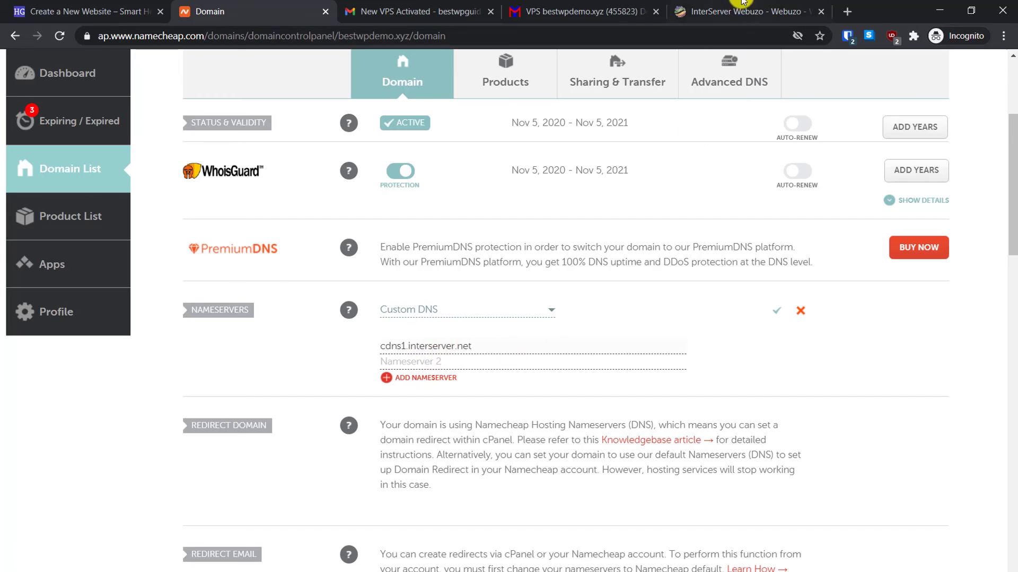
# - Enter cdns2.interserver.net as the second nameserver and save the custom nameservers
pyautogui.click(744, 10)
pyautogui.click(525, 10)
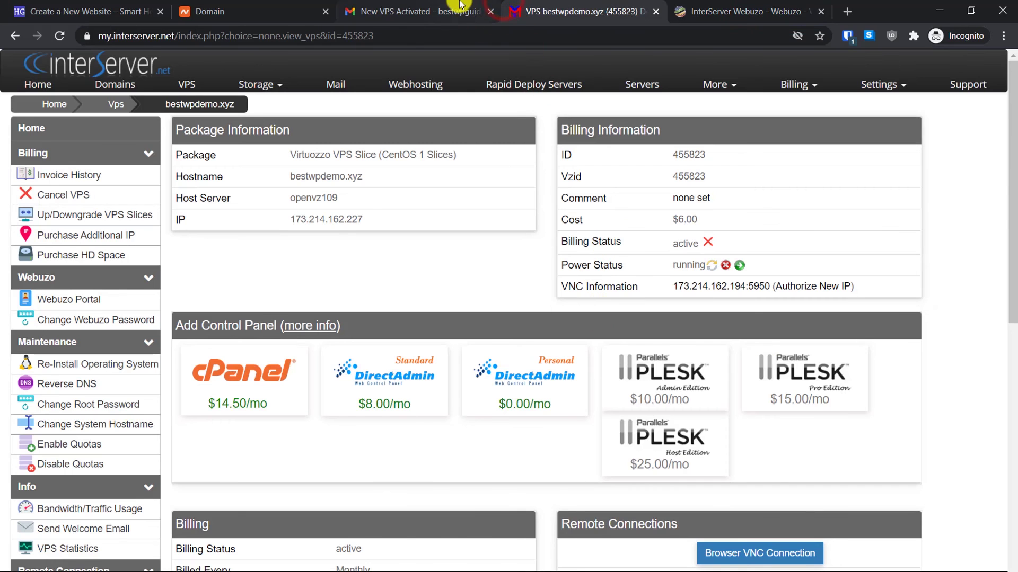
pyautogui.click(458, 10)
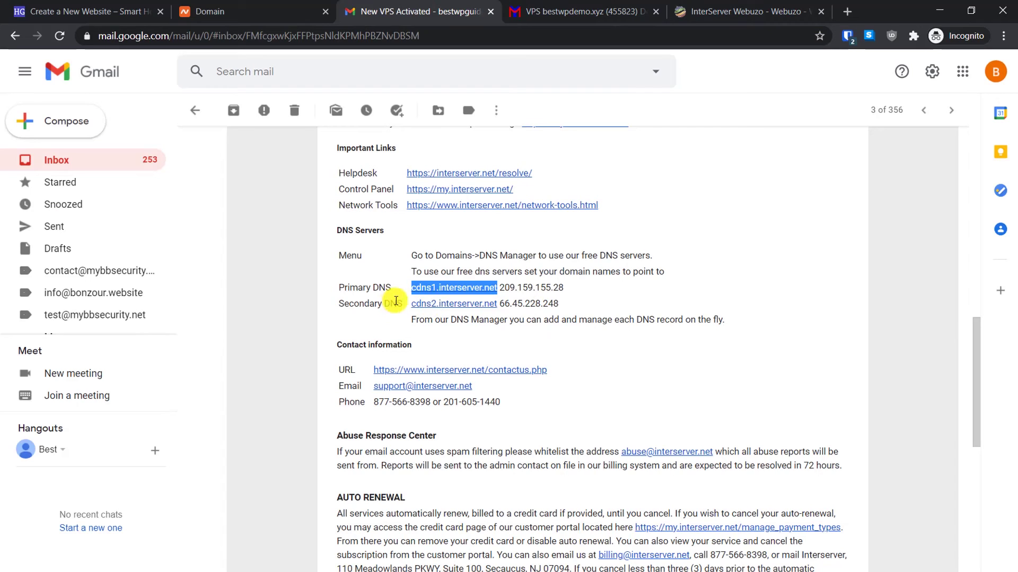
pyautogui.click(289, 8)
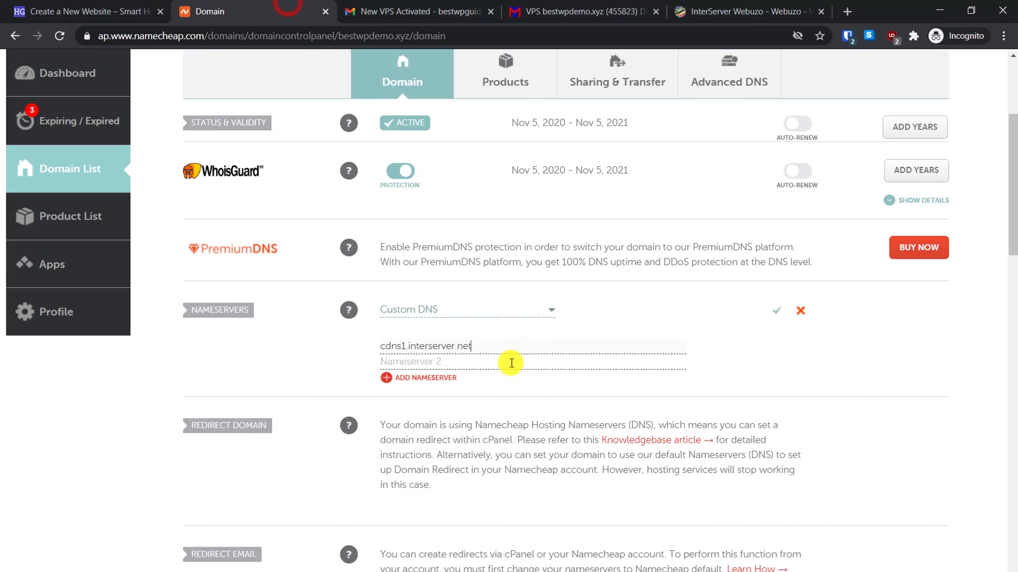
pyautogui.hotkey('ctrl', 'v')
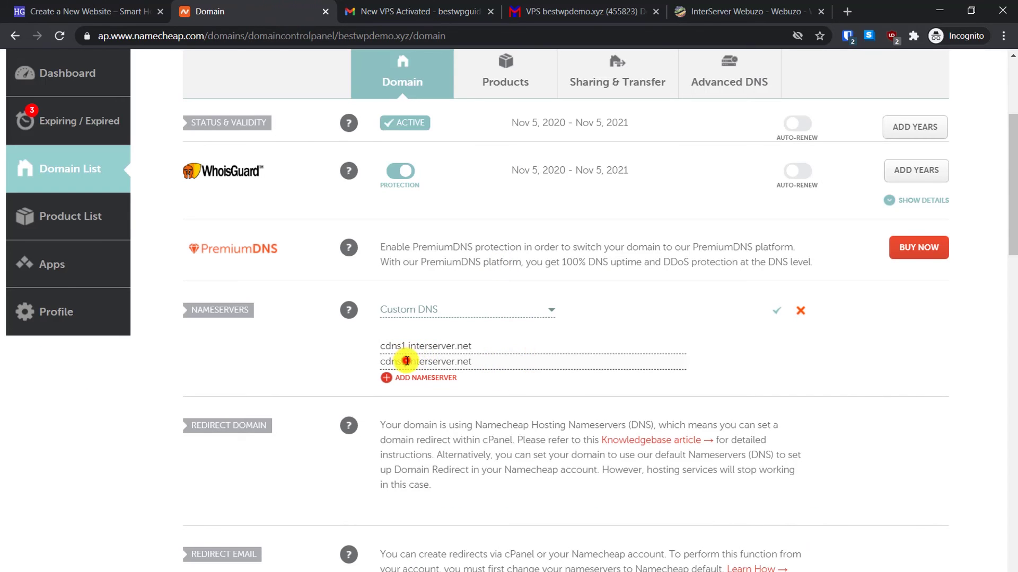
pyautogui.click(406, 361)
pyautogui.press('BackSpace')
pyautogui.write('2')
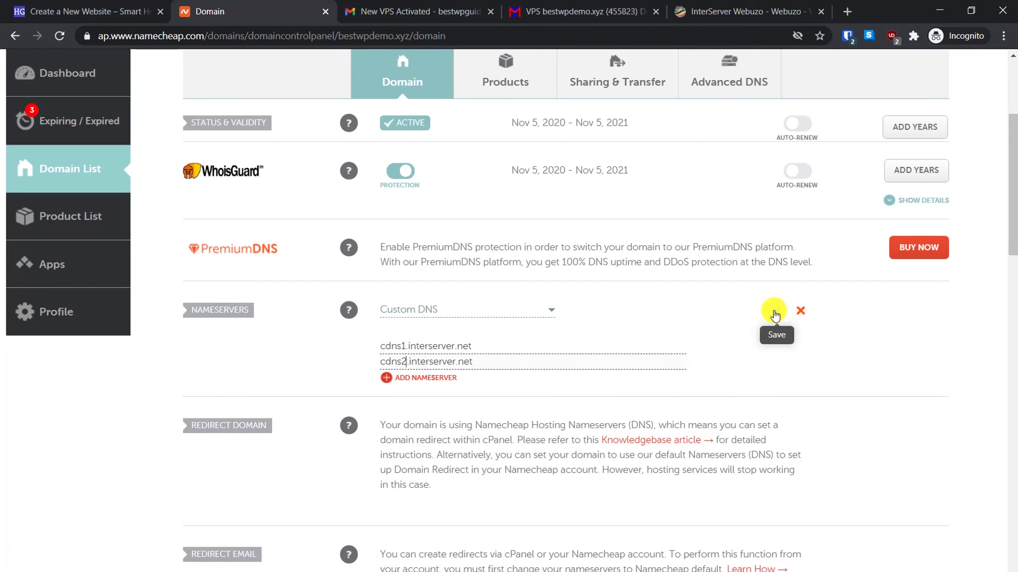
pyautogui.click(774, 315)
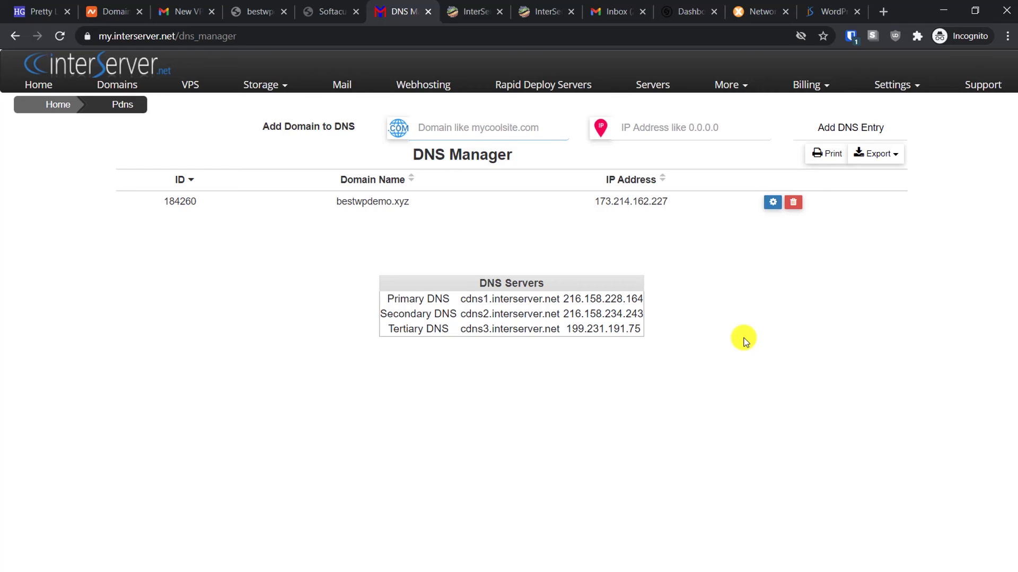
# - Check Namecheap's saved nameservers, then open DNS Manager from the bestwpdemo.xyz VPS
pyautogui.click(112, 11)
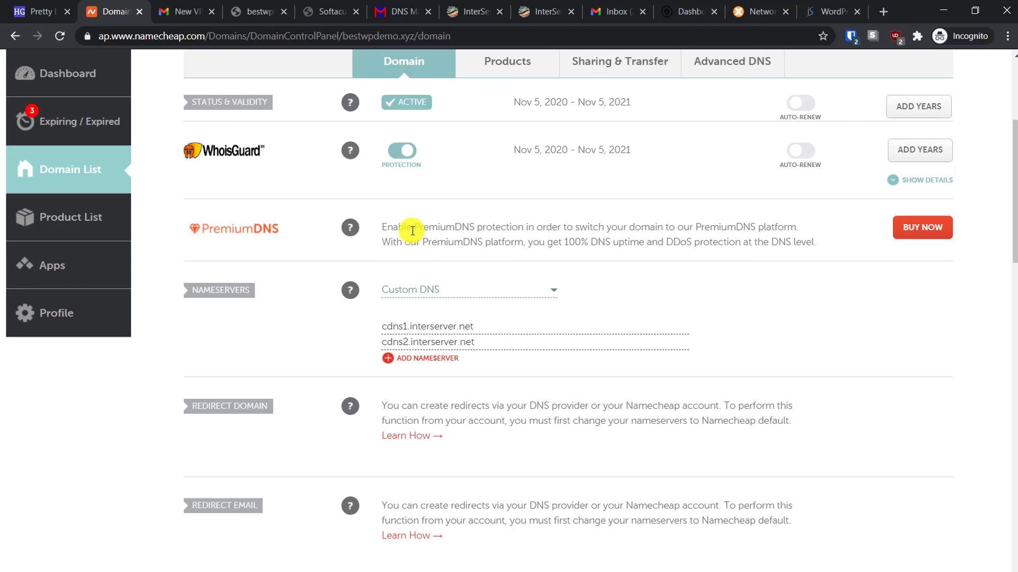
pyautogui.click(396, 7)
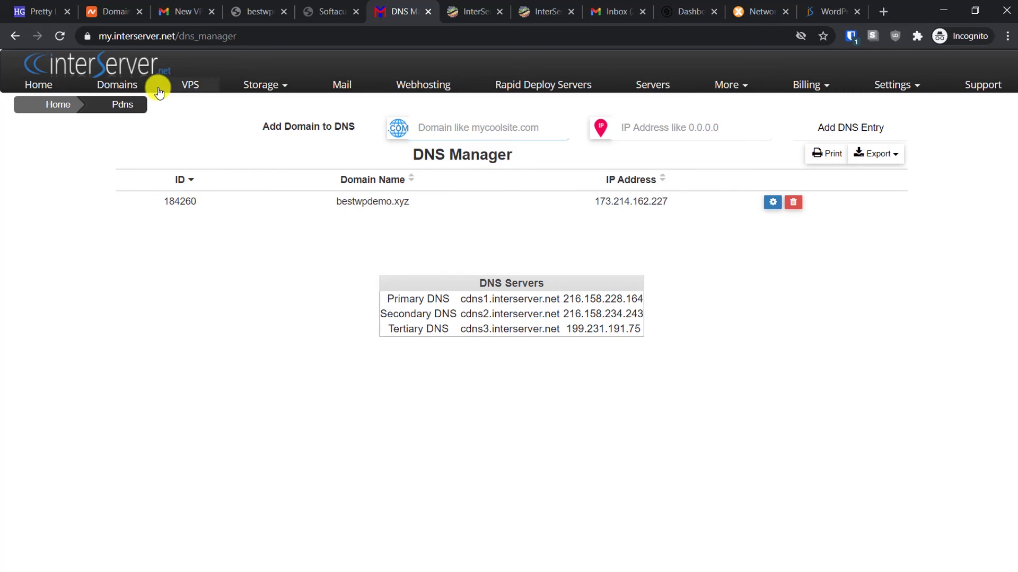
pyautogui.click(194, 88)
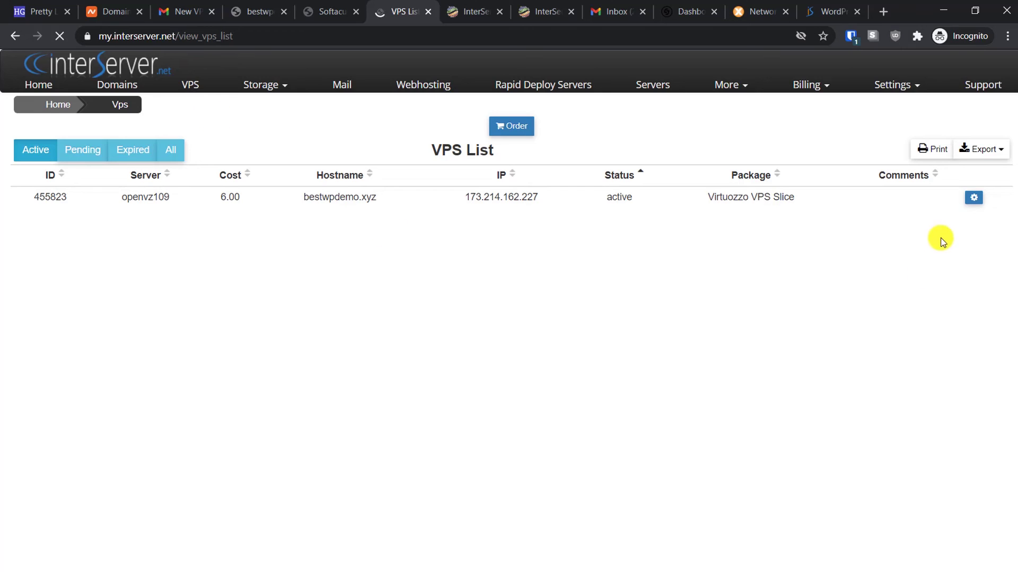
pyautogui.click(973, 198)
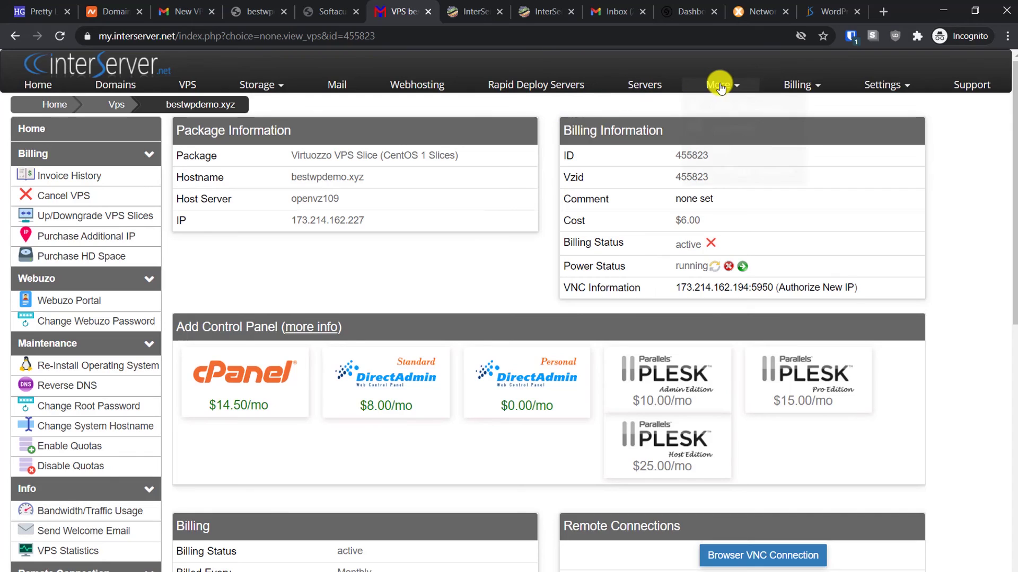
pyautogui.moveTo(720, 86)
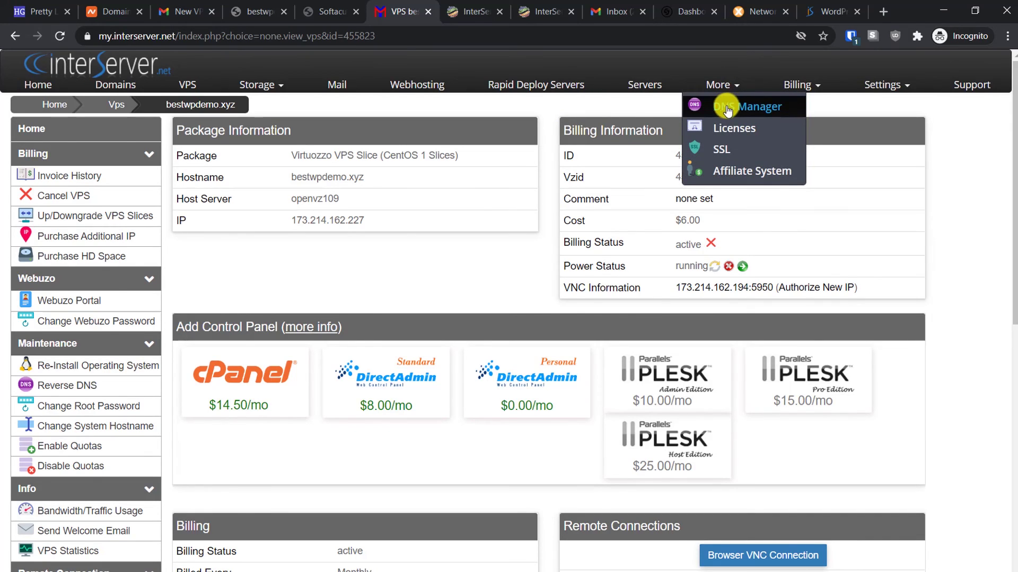
pyautogui.click(728, 109)
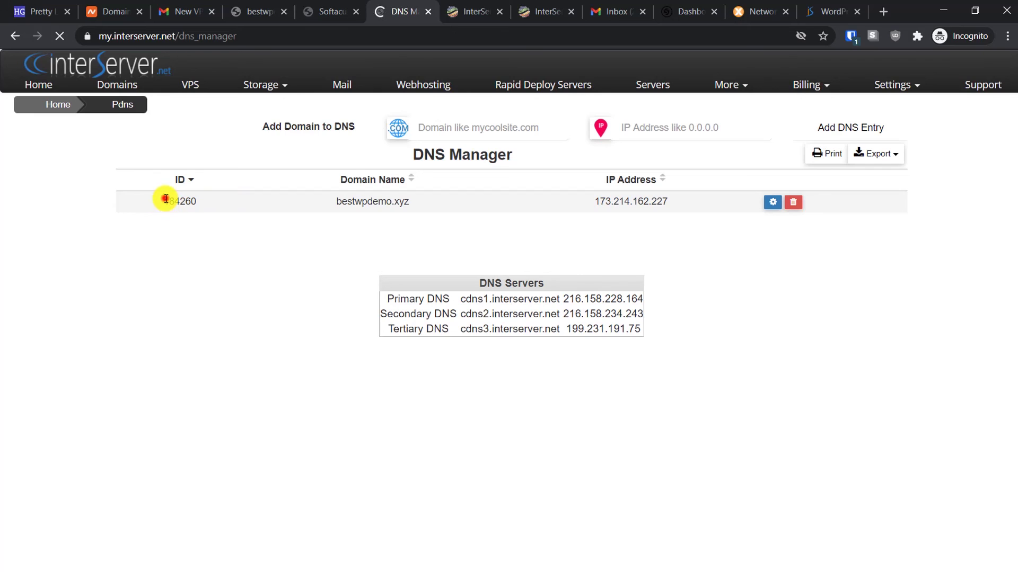
# - Enter bestwpdemo.xyz as the new domain in the DNS Manager
pyautogui.moveTo(165, 199); pyautogui.dragTo(392, 221)
pyautogui.click(391, 222)
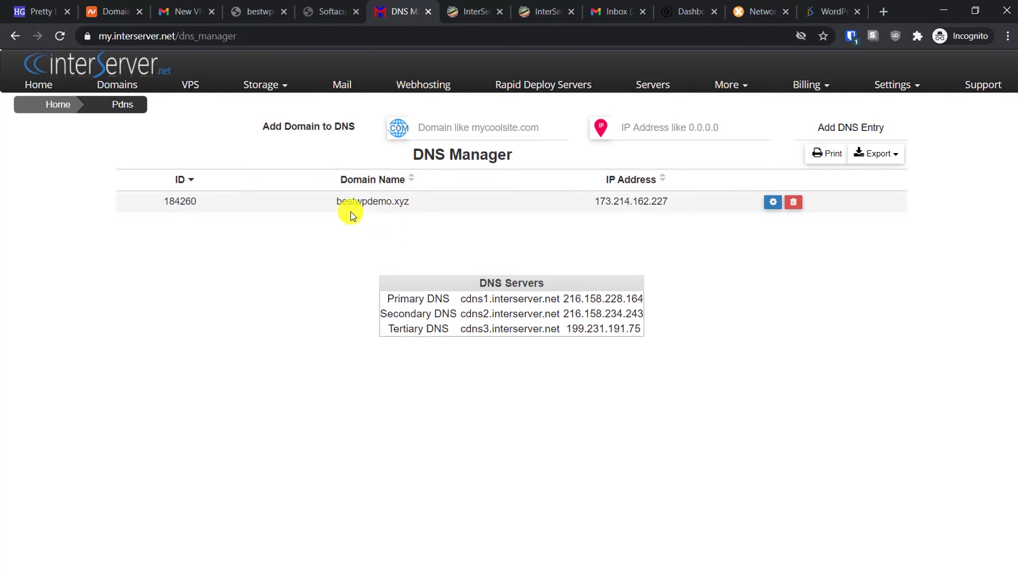
pyautogui.click(436, 120)
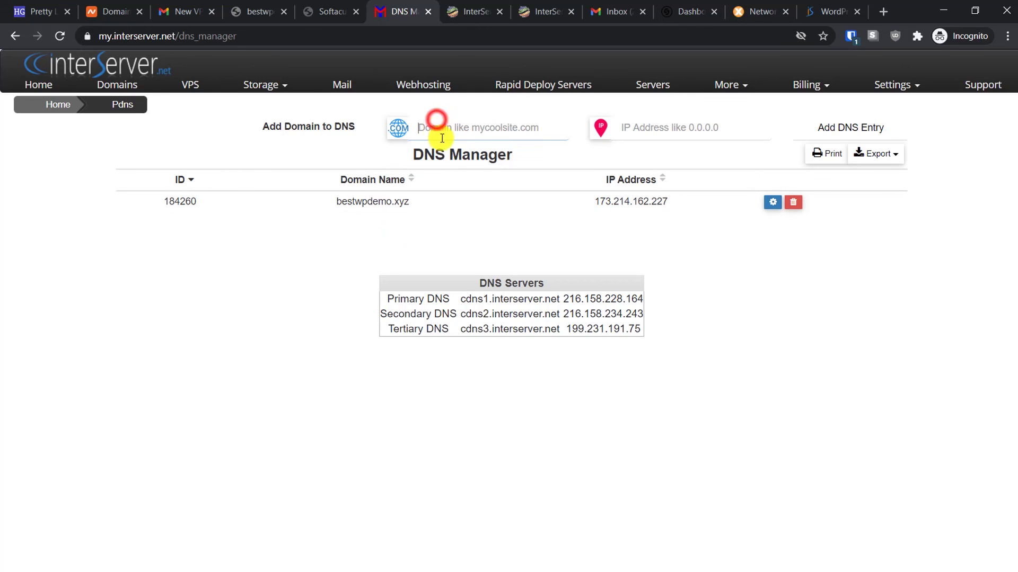
pyautogui.click(480, 127)
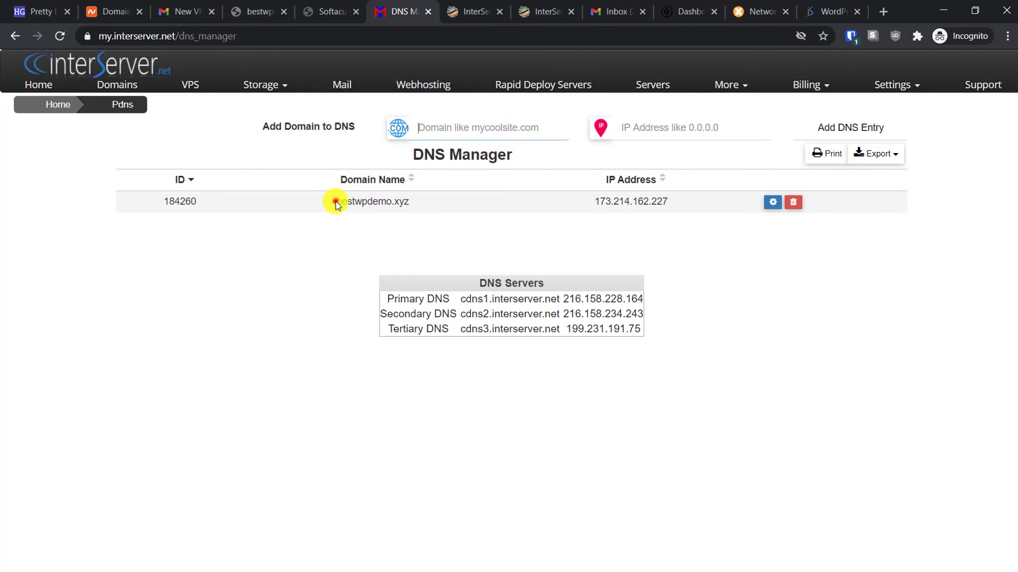
pyautogui.moveTo(337, 203); pyautogui.dragTo(419, 197)
pyautogui.hotkey('ctrl', 'c')
pyautogui.click(492, 122)
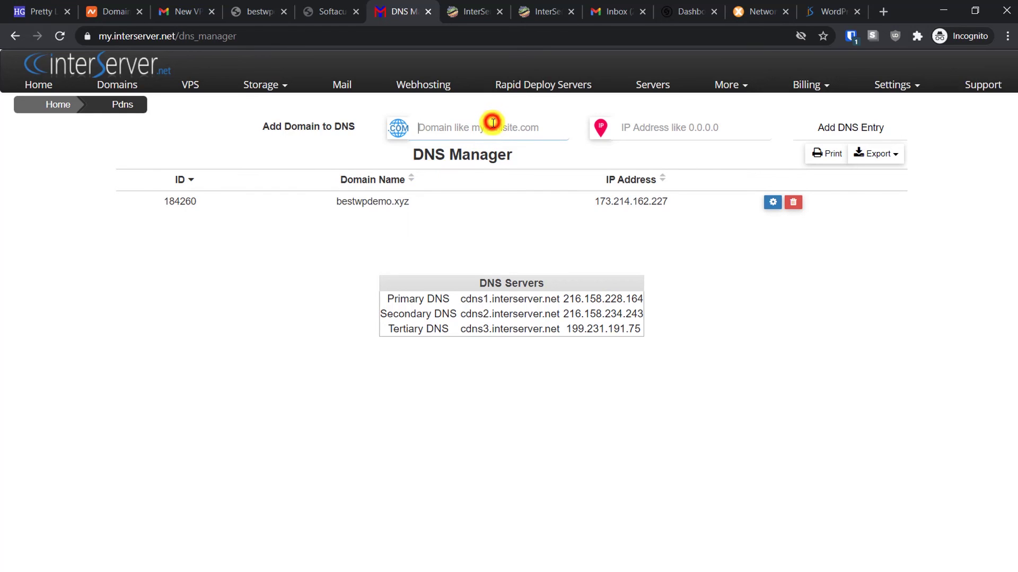
pyautogui.hotkey('ctrl', 'v')
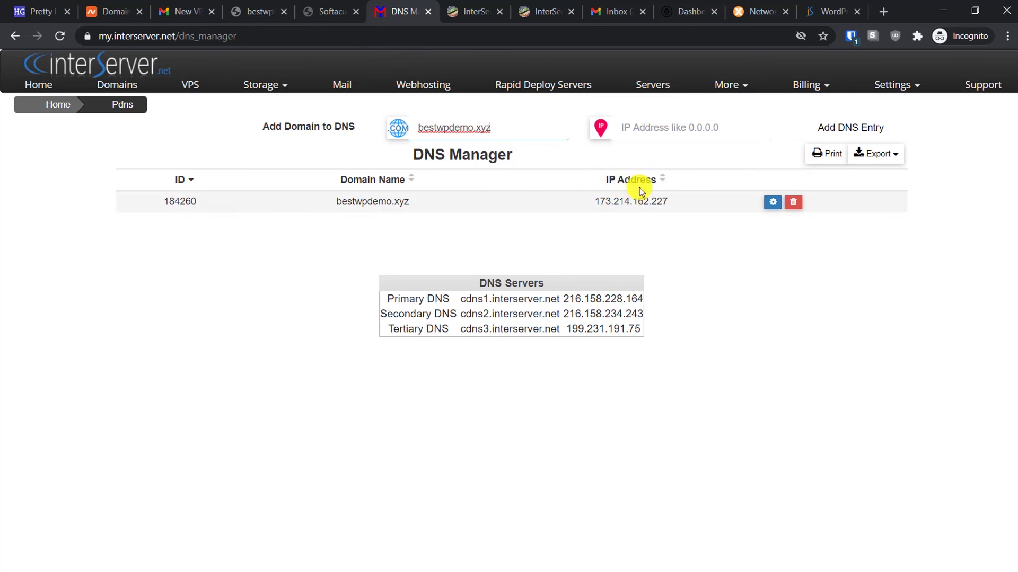
# - Copy the server IP from the Webuzo page URL and enter 173.214.162.227 as the IP address
pyautogui.click(477, 8)
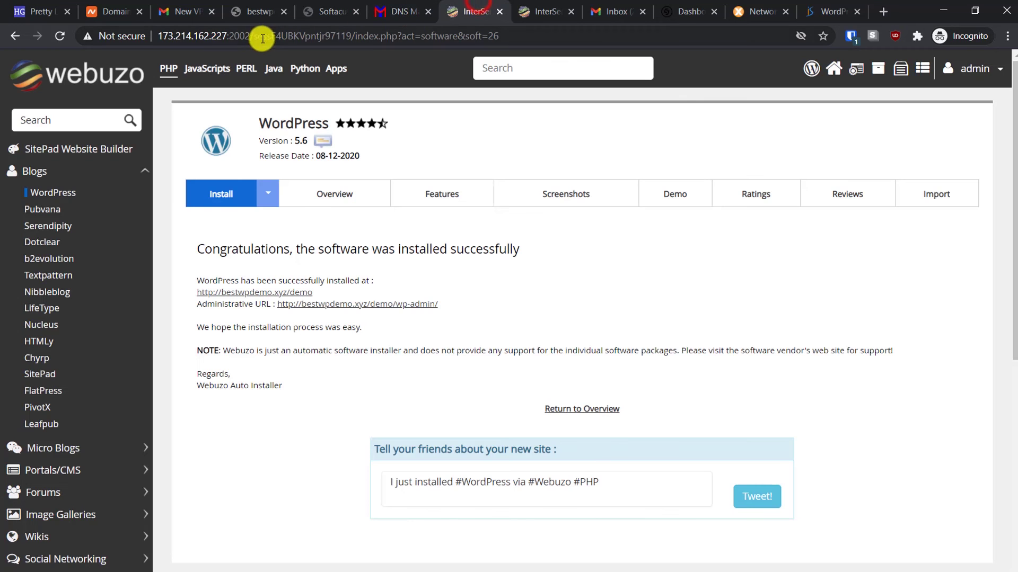
pyautogui.moveTo(227, 38); pyautogui.dragTo(160, 35)
pyautogui.click(409, 11)
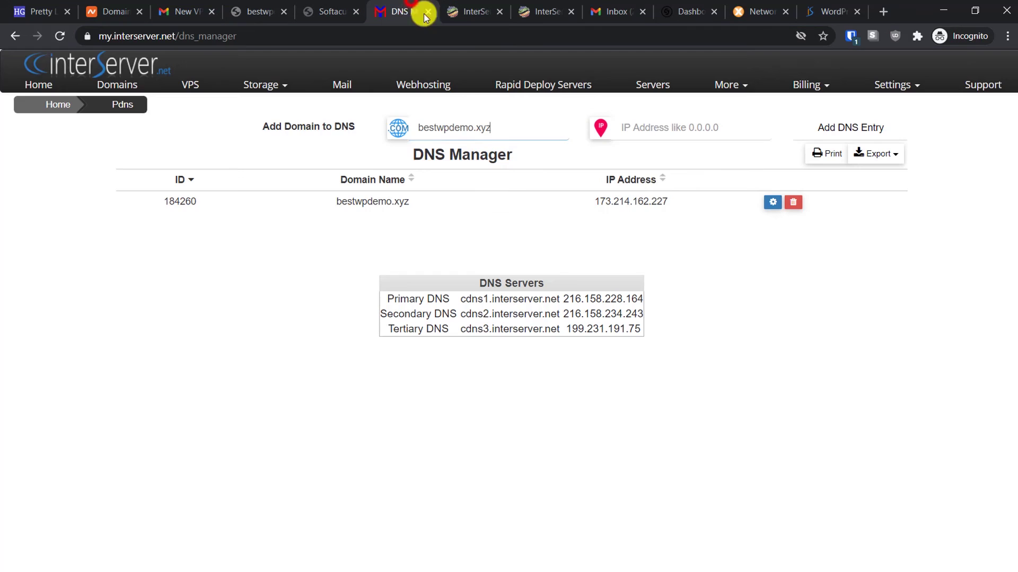
pyautogui.click(670, 123)
pyautogui.write('http://173.214.162.227/')
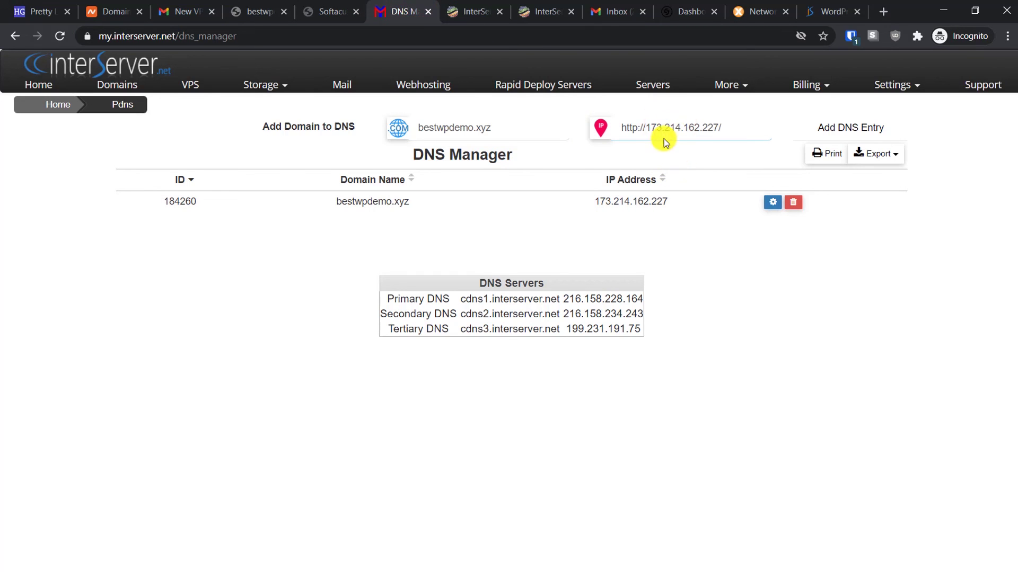
pyautogui.moveTo(621, 128); pyautogui.dragTo(646, 128)
pyautogui.press('BackSpace')
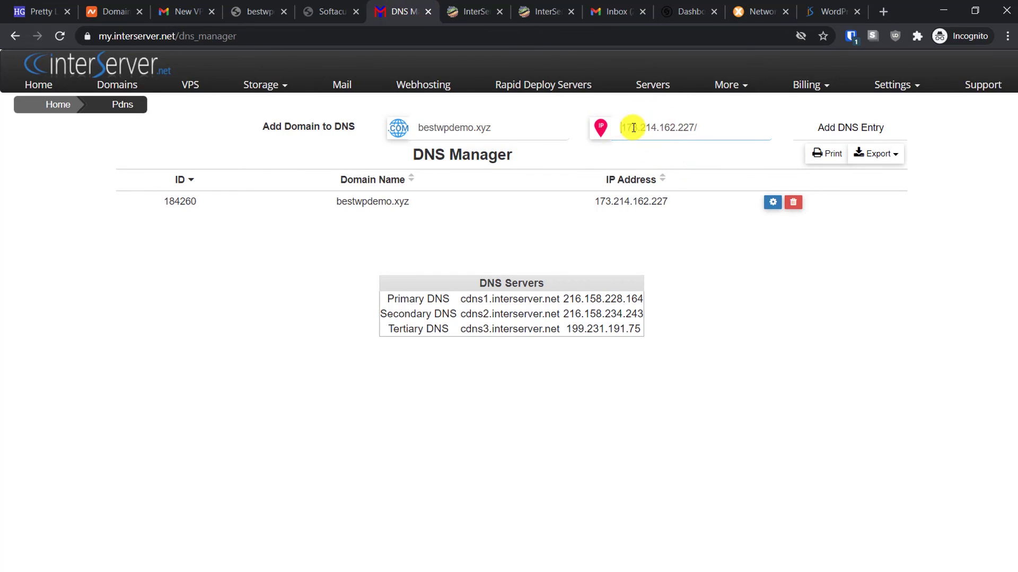
pyautogui.press('BackSpace')
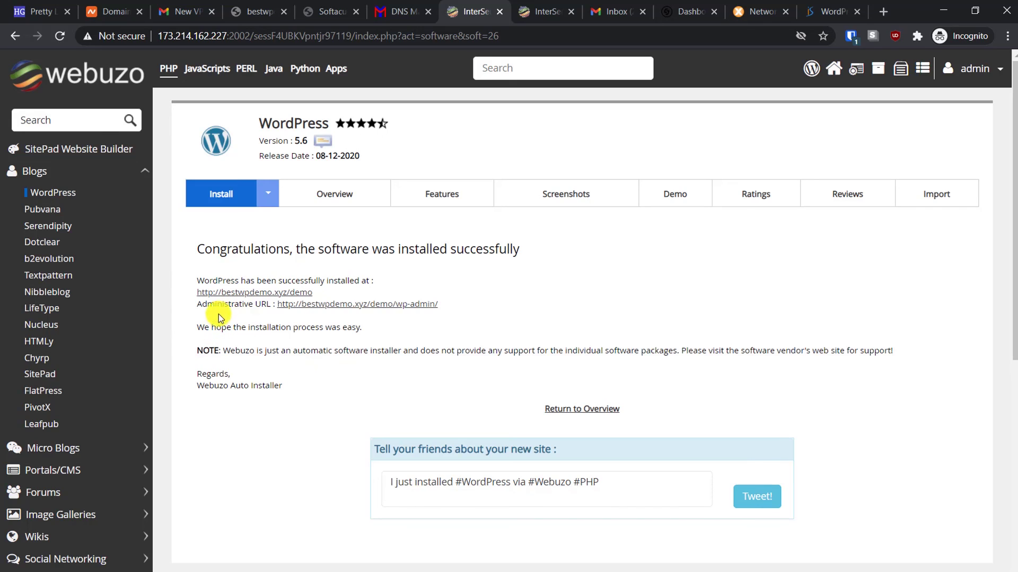
# - Open the demo site bestwpdemo.xyz/demo in a new tab and view it
pyautogui.rightClick(228, 296)
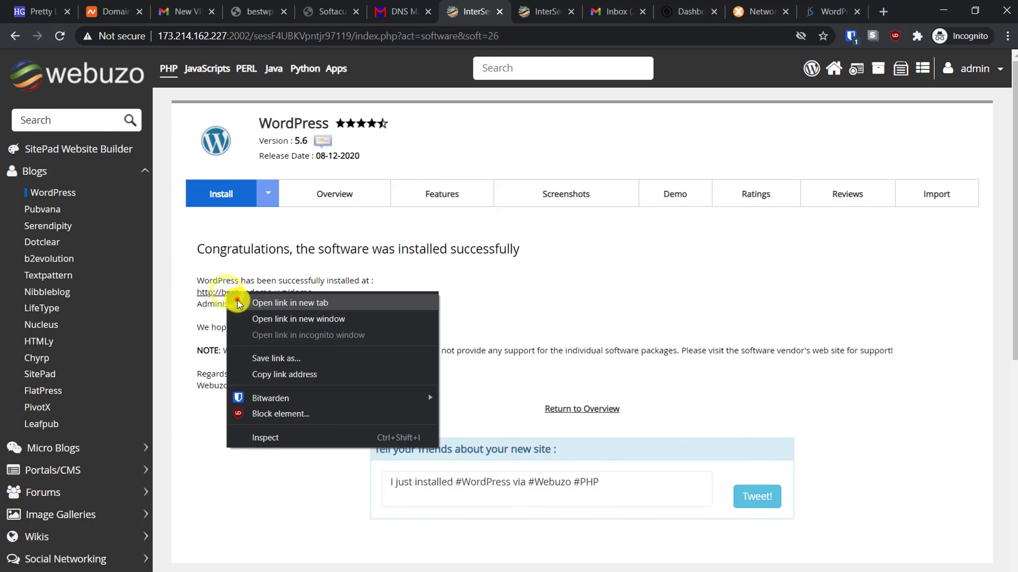
pyautogui.click(238, 300)
pyautogui.click(515, 5)
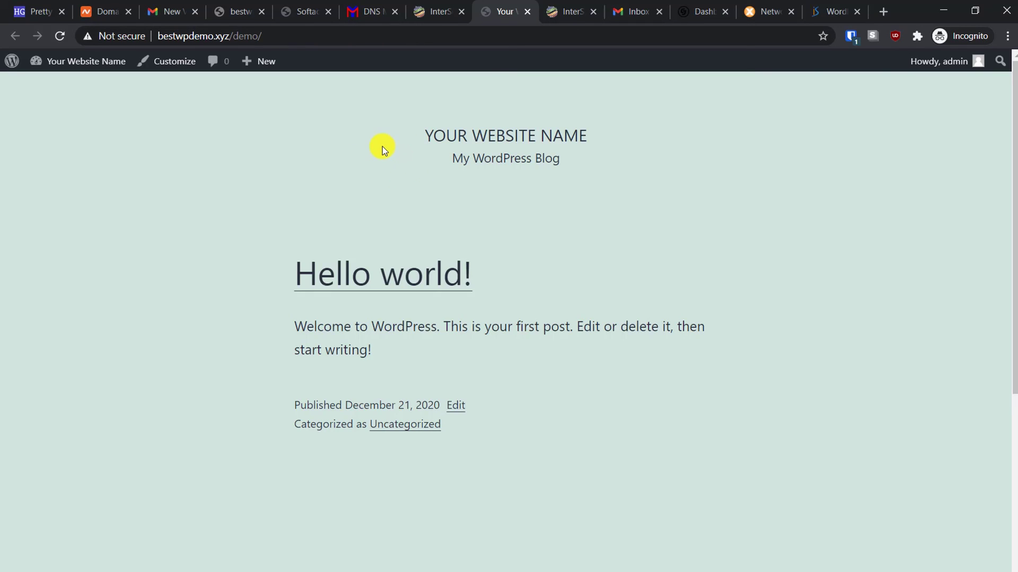
# - Back on the Webuzo install page, open the WordPress admin URL in a new tab and switch to it
pyautogui.click(421, 8)
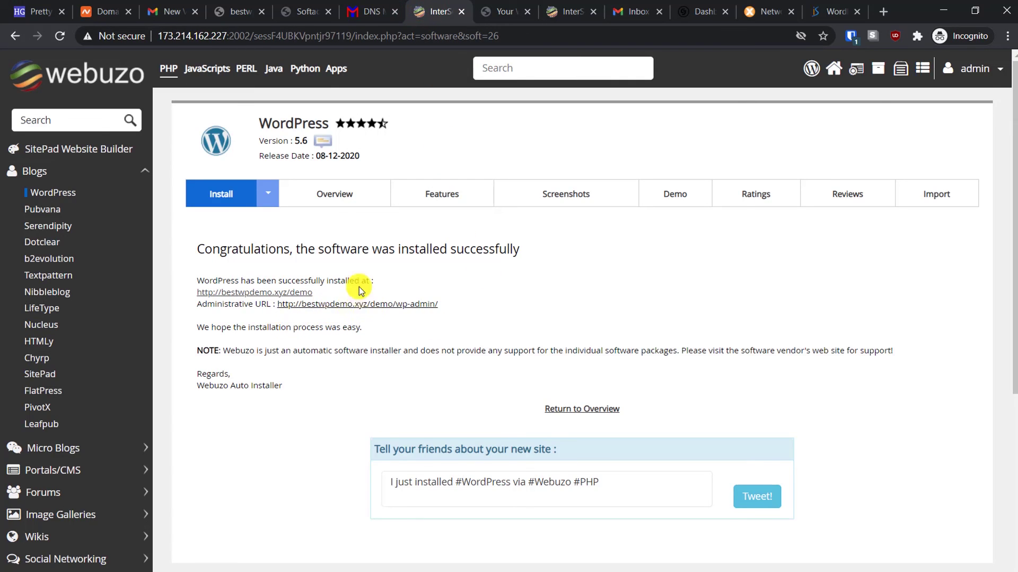
pyautogui.rightClick(370, 317)
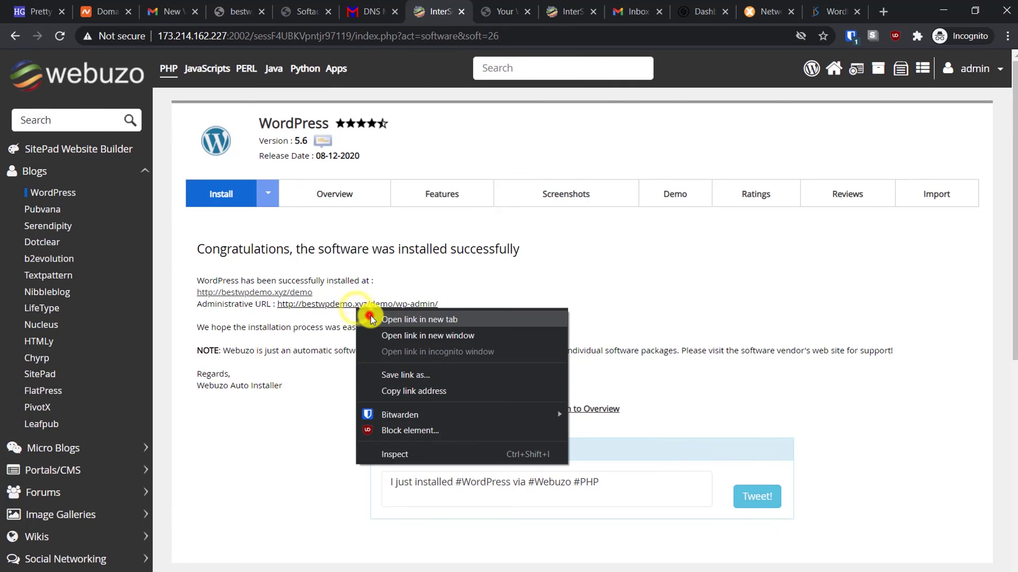
pyautogui.click(371, 319)
pyautogui.click(520, 8)
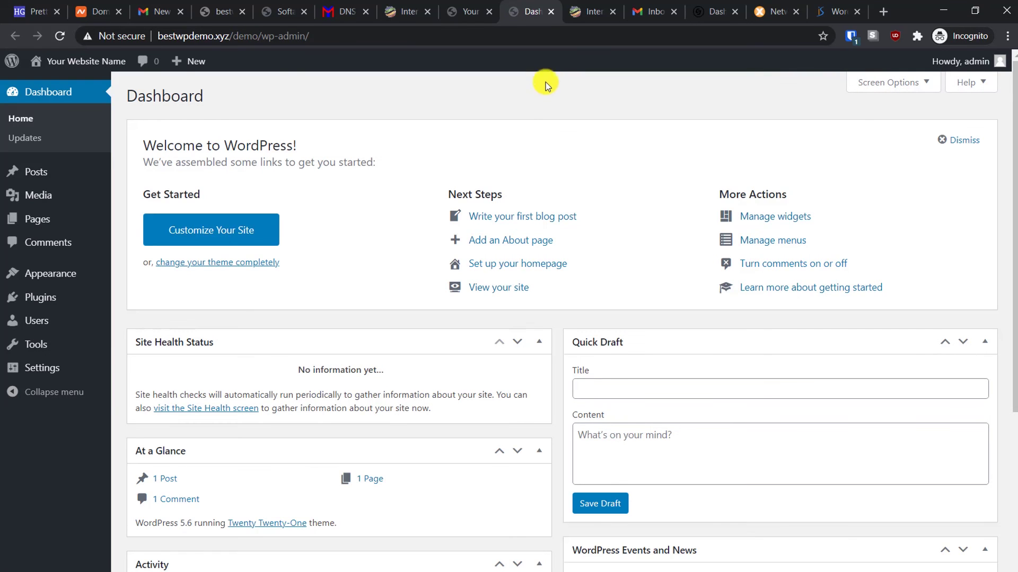
# - Log out of WordPress from the Howdy, admin account menu
pyautogui.scroll(-5, 526, 165)
pyautogui.scroll(5, 533, 164)
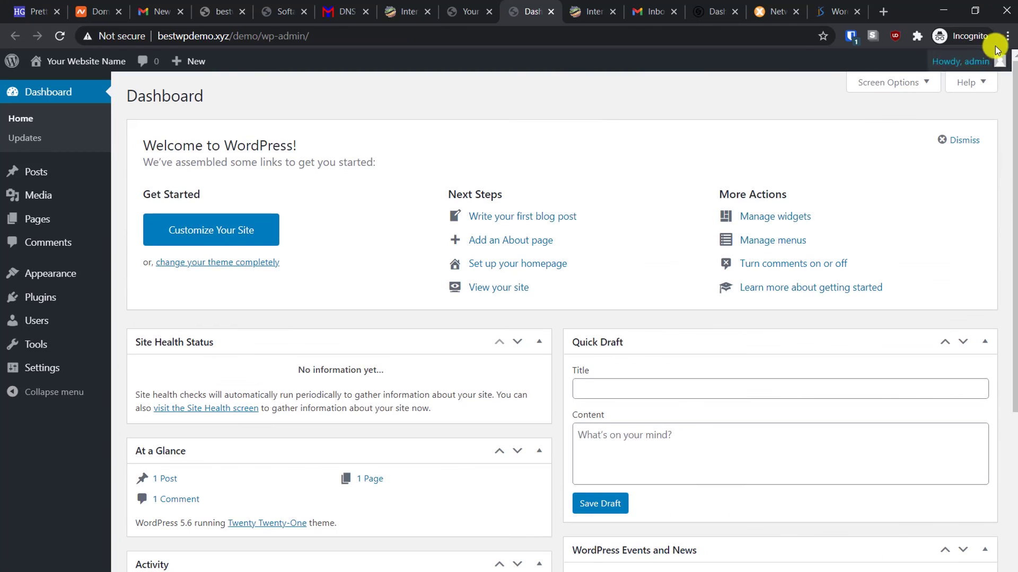
pyautogui.click(981, 62)
pyautogui.click(918, 132)
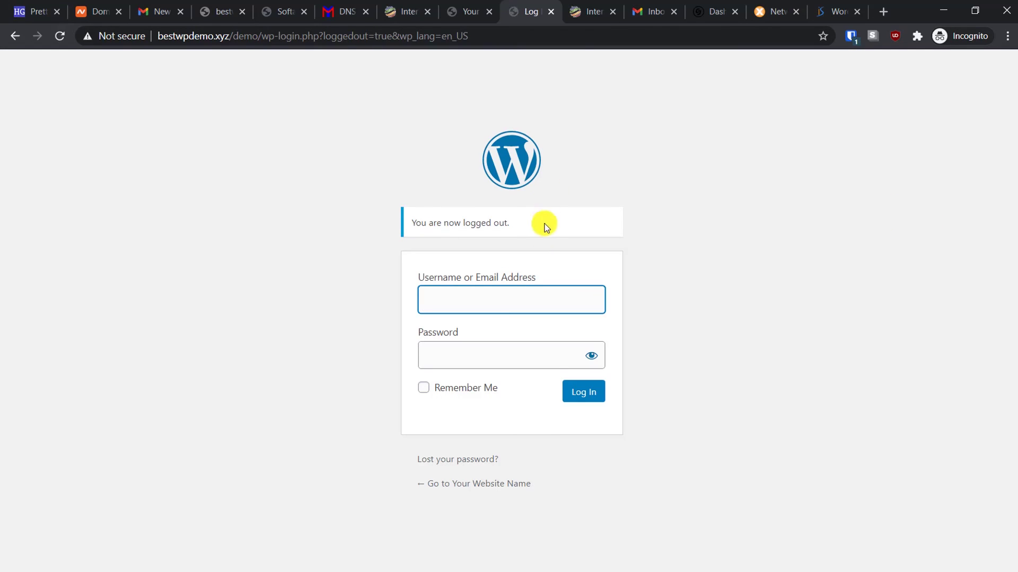
# - Log back in as admin with the saved password and Remember Me ticked, dismissing the Bitwarden prompt
pyautogui.click(485, 302)
pyautogui.write('admin')
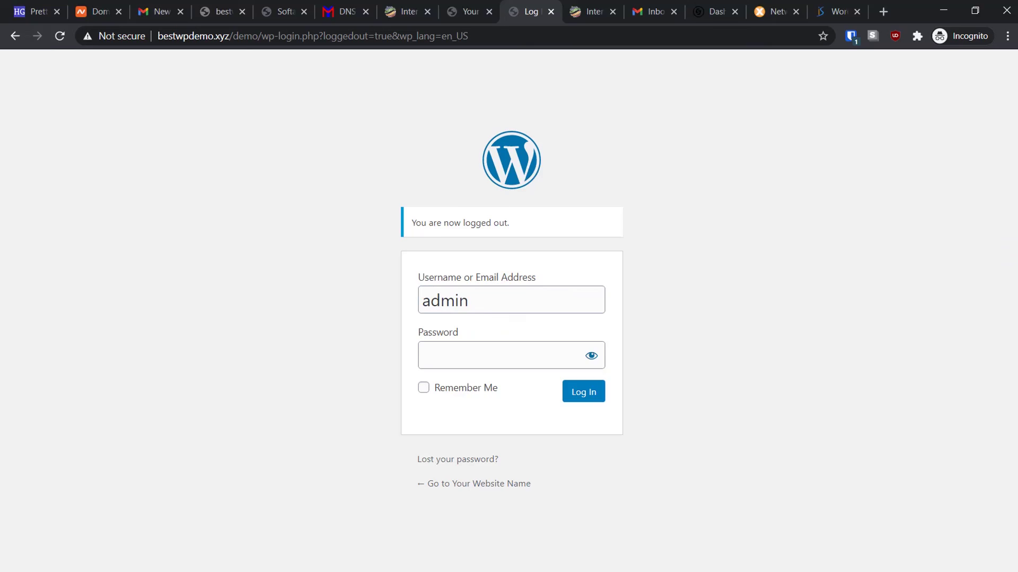
pyautogui.hotkey('alt', 'Tab')
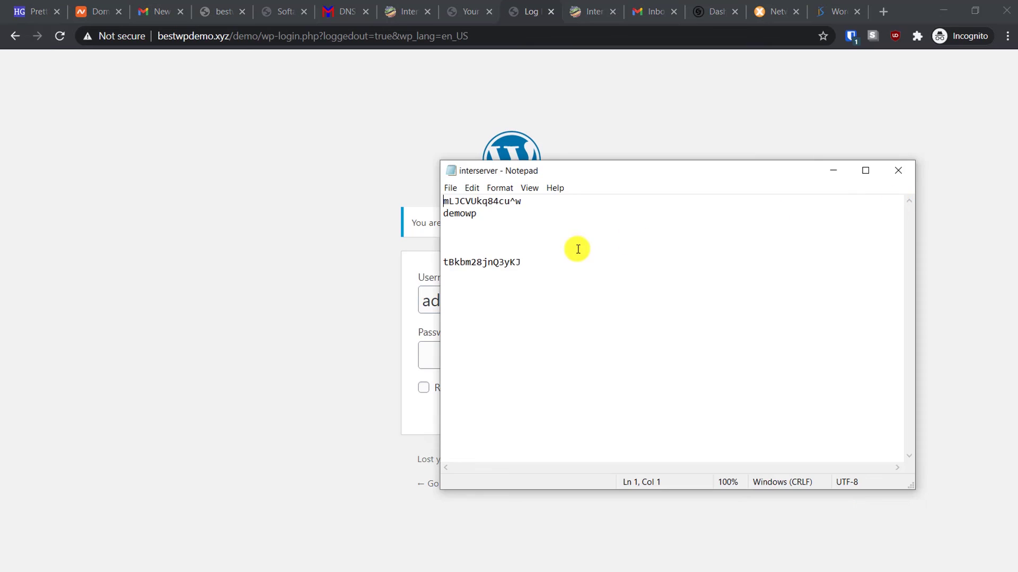
pyautogui.moveTo(552, 259); pyautogui.dragTo(377, 260)
pyautogui.click(225, 260)
pyautogui.click(527, 361)
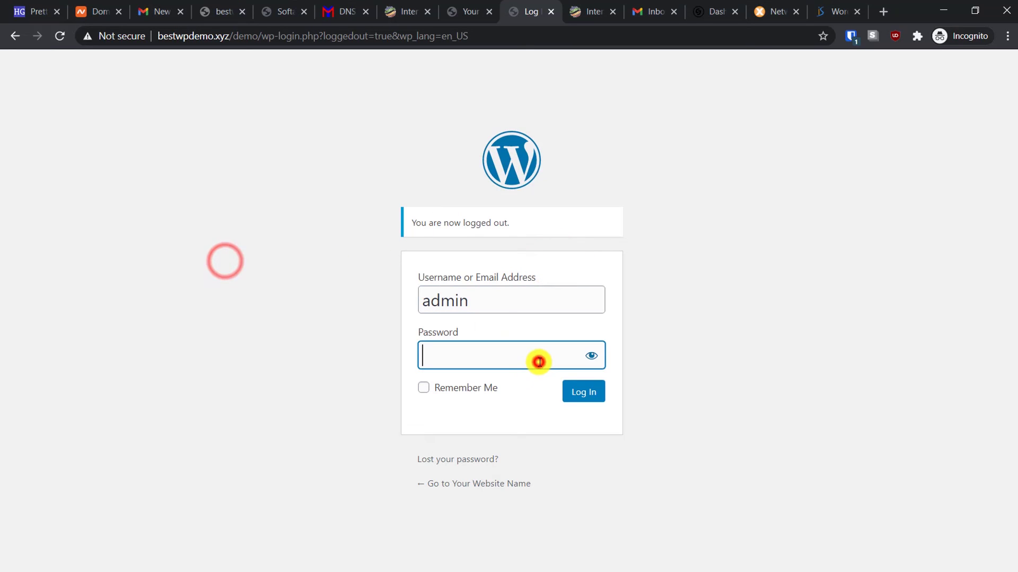
pyautogui.hotkey('ctrl', 'v')
pyautogui.click(462, 386)
pyautogui.click(567, 393)
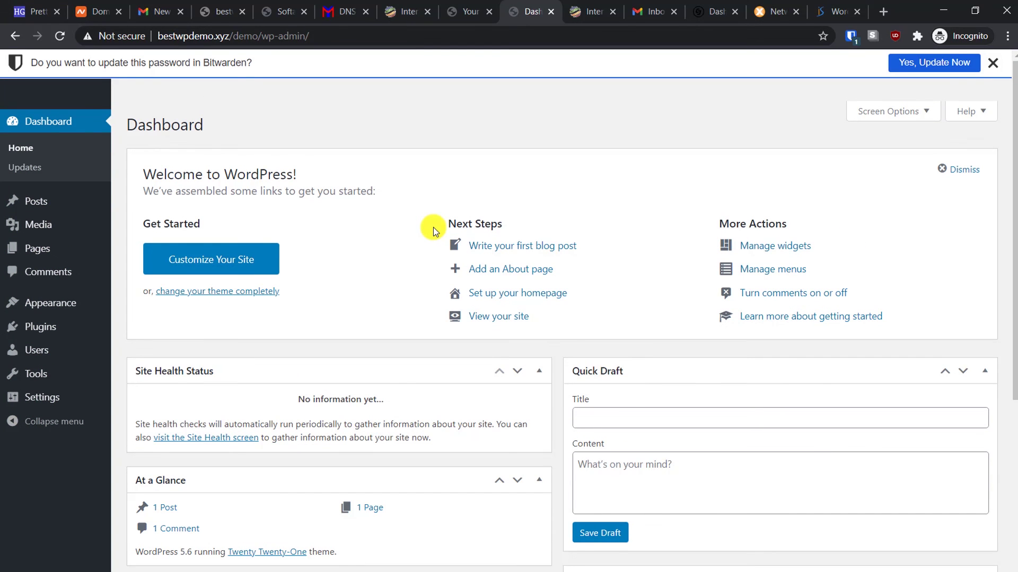
pyautogui.click(992, 62)
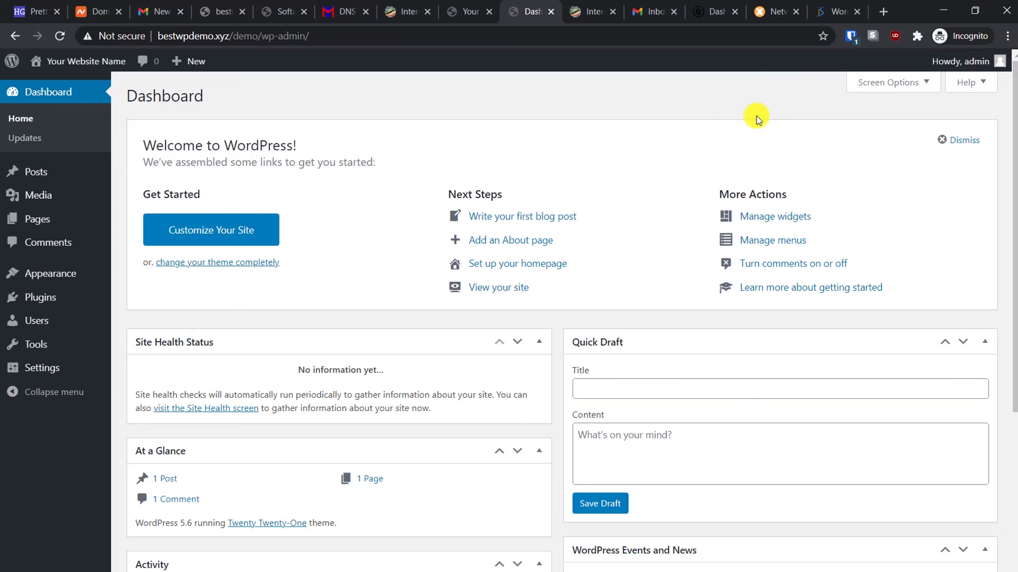
# - Switch to the Your Website Name tab and scroll through the Hello world! front page
pyautogui.click(474, 11)
pyautogui.scroll(-3, 570, 237)
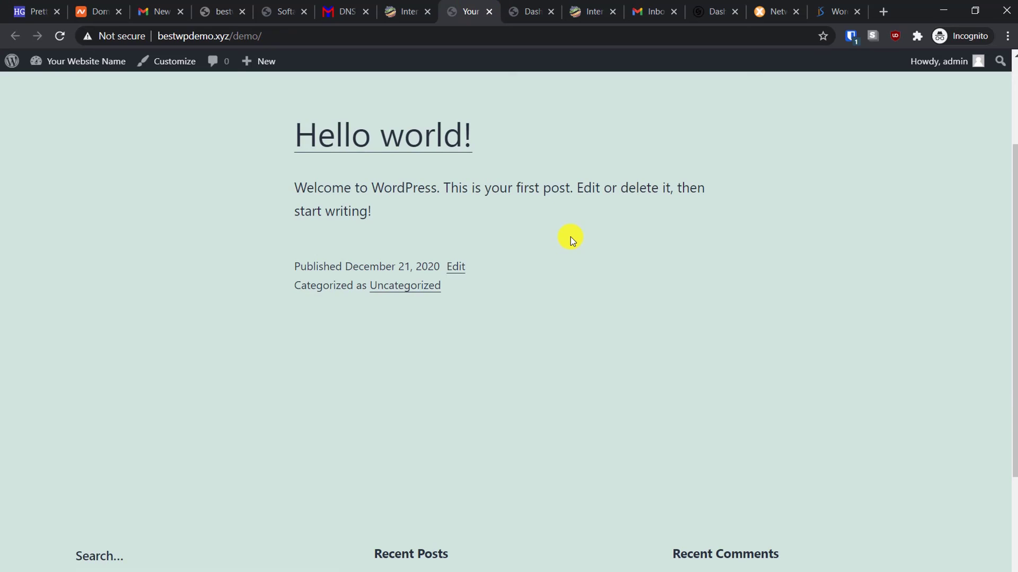
pyautogui.scroll(-2, 570, 237)
pyautogui.scroll(5, 571, 245)
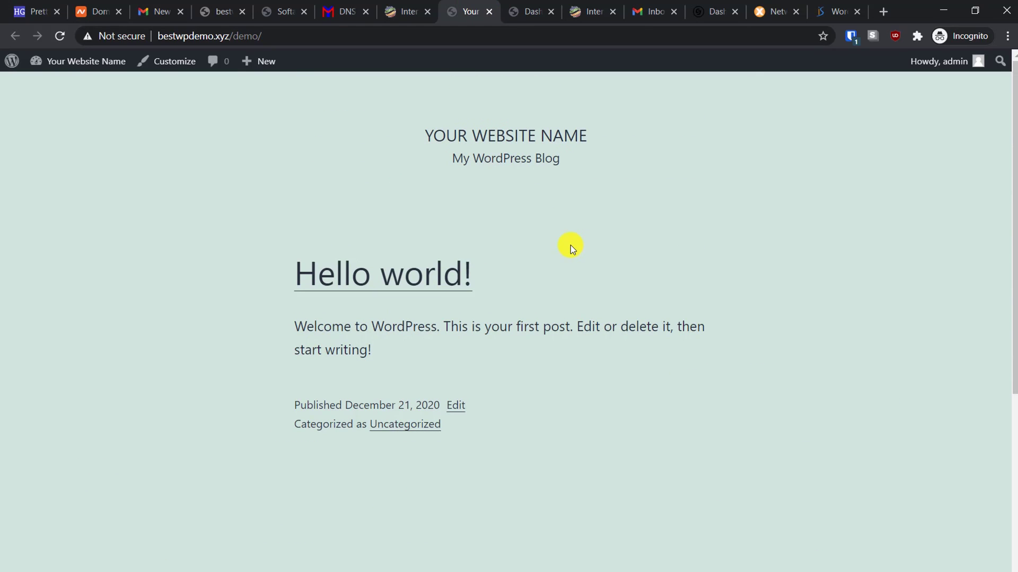